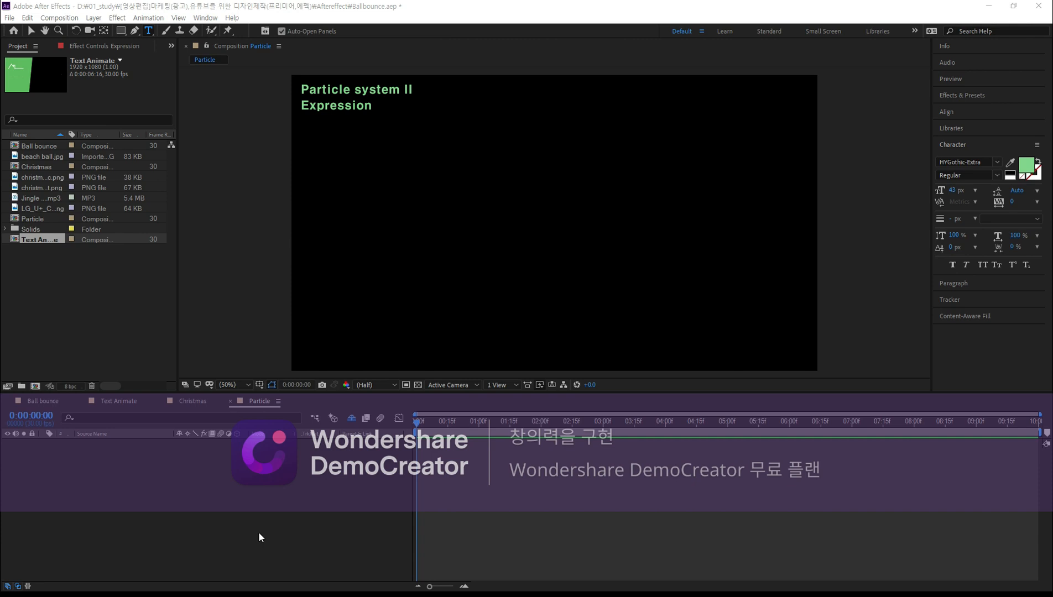
Step: Create a new 1920 x 1080 px solid named "particle" in the Particle composition
{"action": "left_click", "coordinate": [234, 532]}
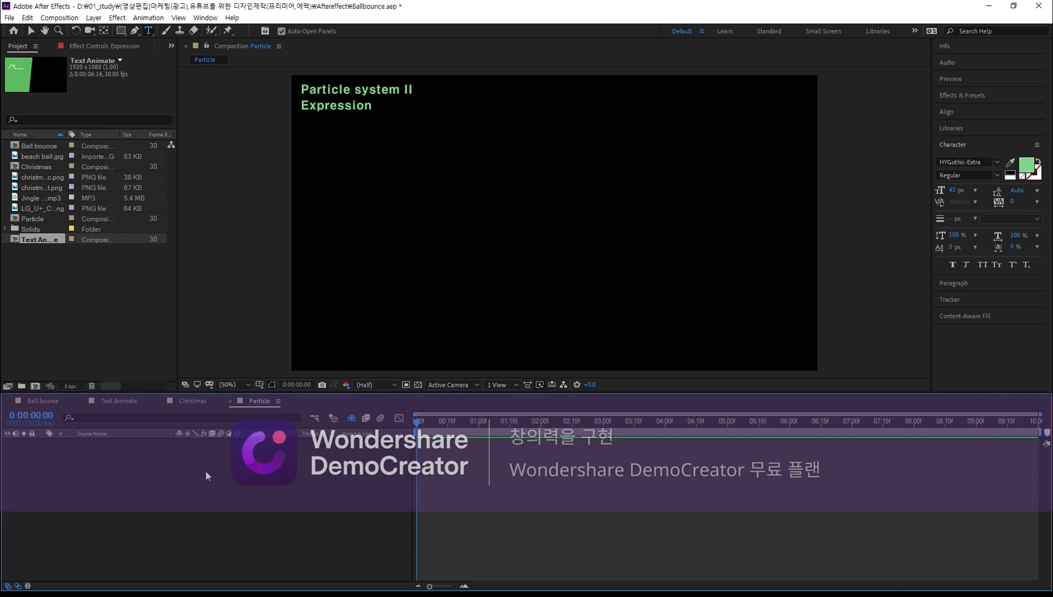
{"action": "key", "text": "ctrl+y"}
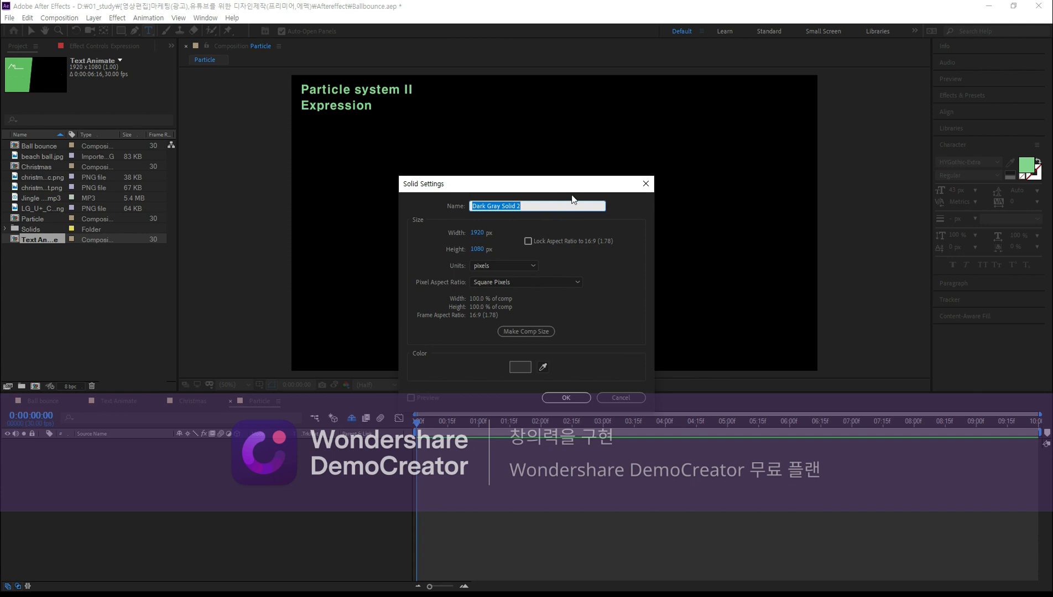
{"action": "left_click", "coordinate": [535, 205]}
{"action": "key", "text": "ctrl+a"}
{"action": "type", "text": "particle"}
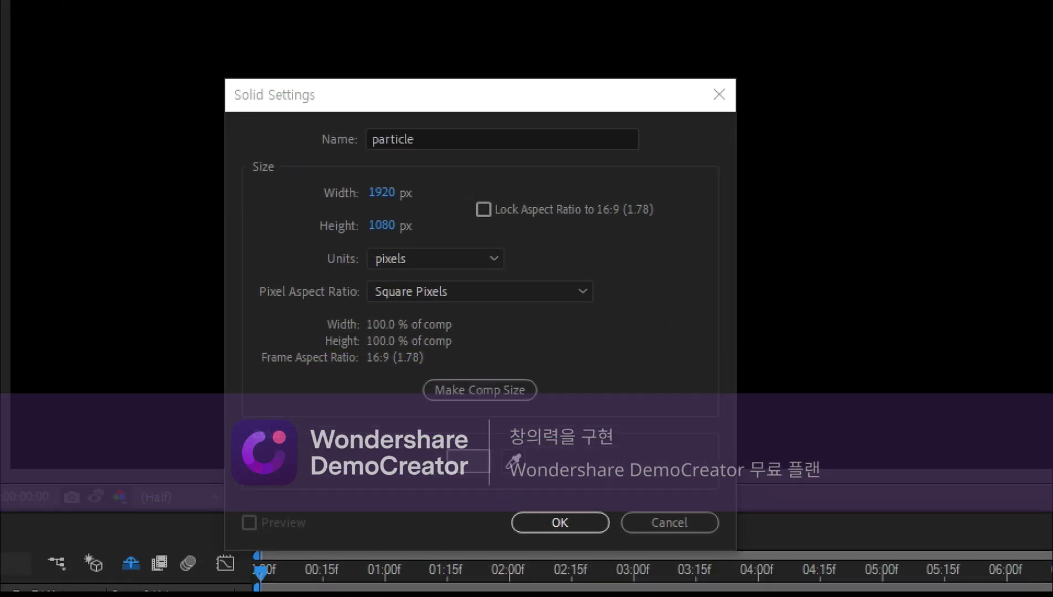
{"action": "mouse_move", "coordinate": [504, 491]}
{"action": "left_mouse_down"}
{"action": "mouse_move", "coordinate": [434, 468]}
{"action": "mouse_move", "coordinate": [473, 429]}
{"action": "mouse_move", "coordinate": [501, 482]}
{"action": "left_mouse_up"}
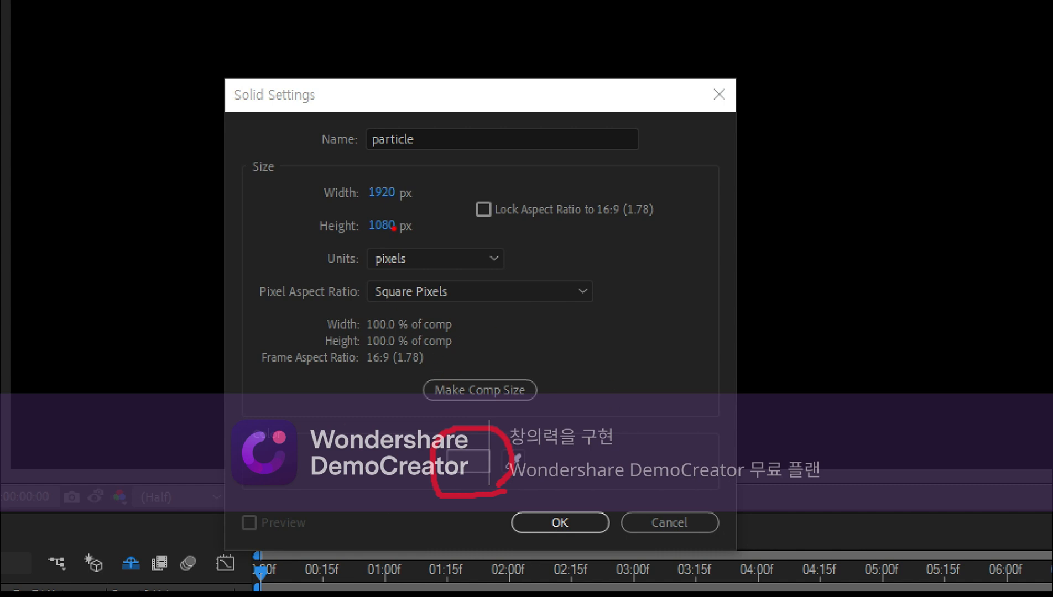
{"action": "mouse_move", "coordinate": [429, 240]}
{"action": "left_mouse_down"}
{"action": "mouse_move", "coordinate": [371, 243]}
{"action": "mouse_move", "coordinate": [322, 226]}
{"action": "mouse_move", "coordinate": [317, 189]}
{"action": "mouse_move", "coordinate": [354, 159]}
{"action": "mouse_move", "coordinate": [434, 167]}
{"action": "mouse_move", "coordinate": [446, 178]}
{"action": "mouse_move", "coordinate": [442, 252]}
{"action": "left_mouse_up"}
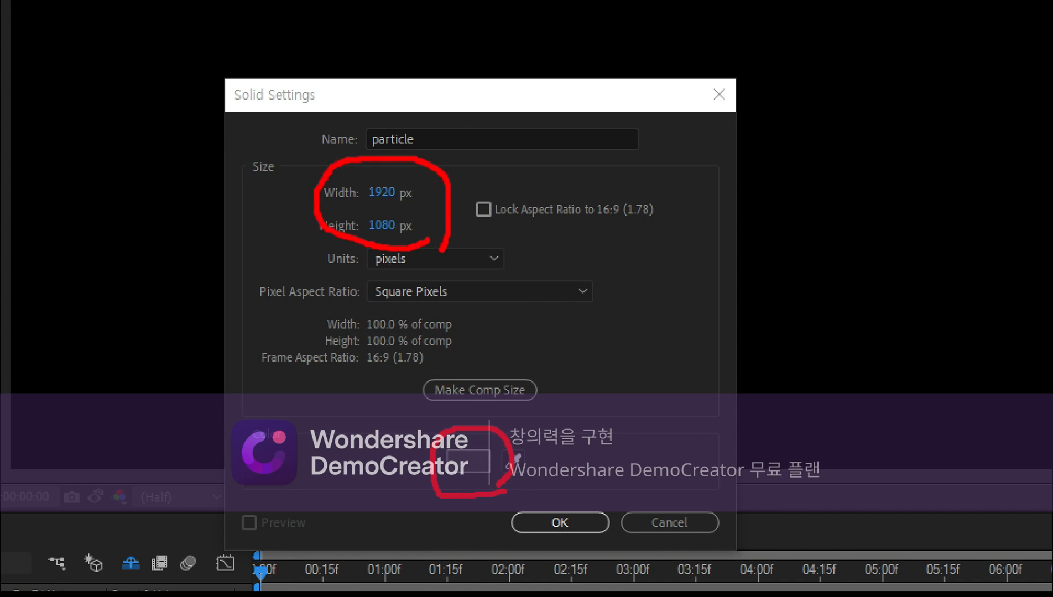
{"action": "key", "text": "Escape"}
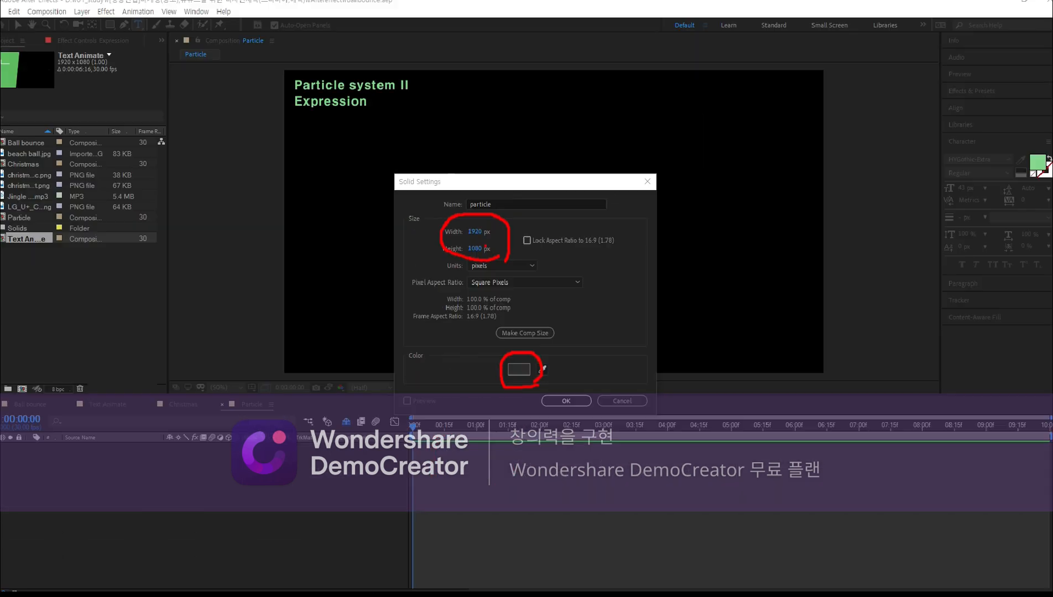
{"action": "left_click", "coordinate": [562, 398]}
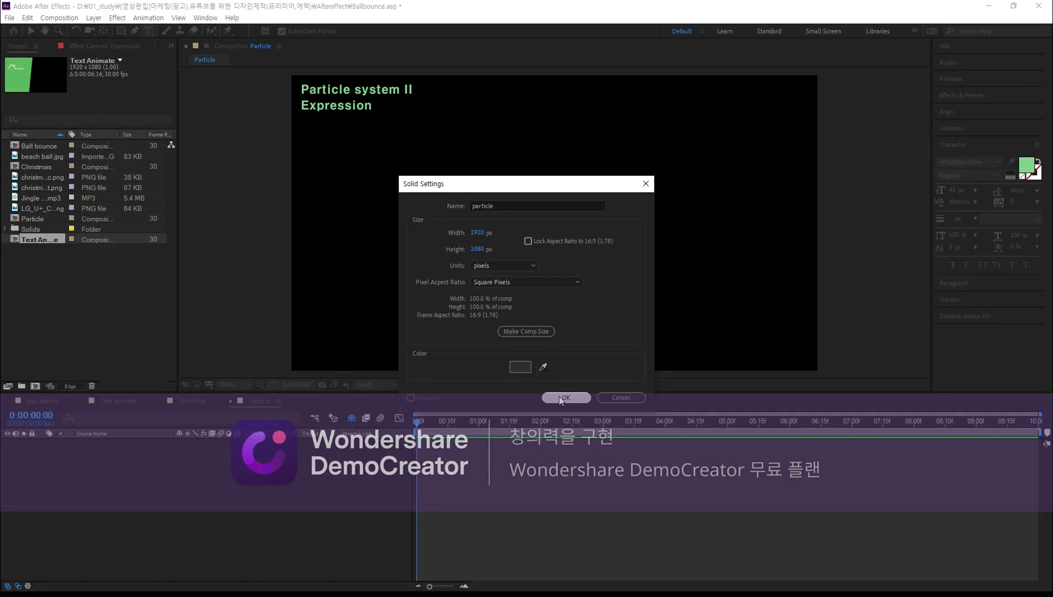
Step: Apply the CC Particle Systems II simulation effect to the particle solid
{"action": "left_click", "coordinate": [973, 96]}
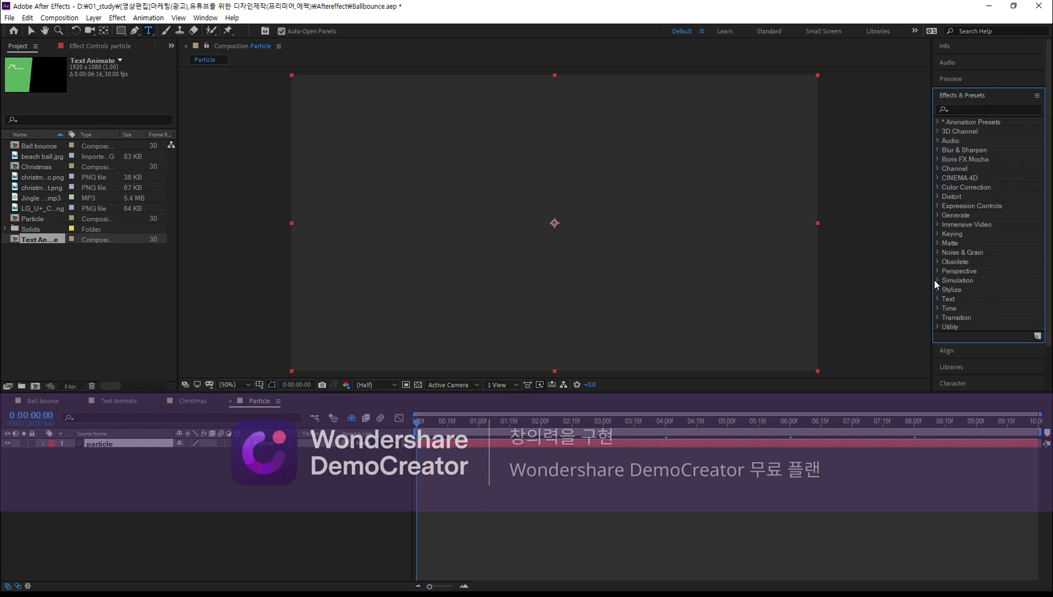
{"action": "left_click", "coordinate": [938, 280]}
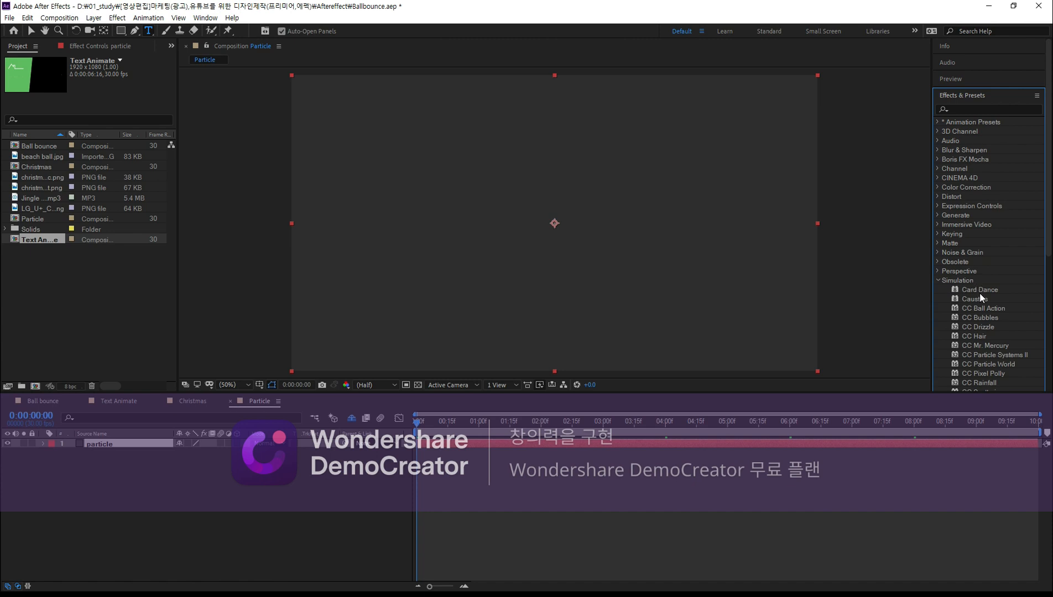
{"action": "scroll", "coordinate": [979, 293], "scroll_direction": "down", "scroll_amount": 3}
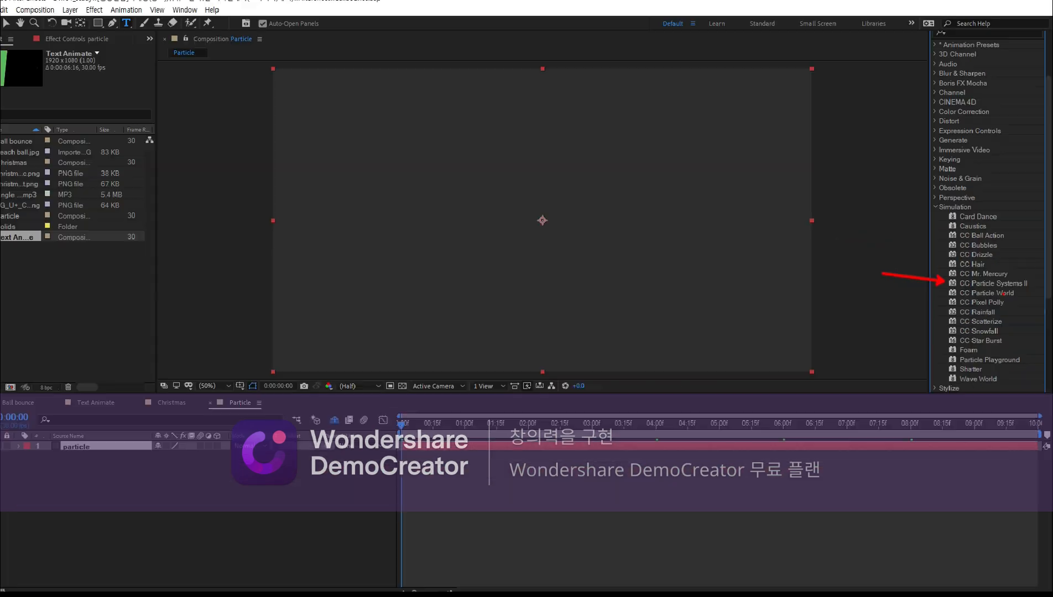
{"action": "left_click", "coordinate": [1005, 286]}
{"action": "left_click_drag", "start_coordinate": [1005, 288], "coordinate": [642, 271]}
Step: At 0:00:00:12, try Birth Rate values of 14.3 and 0.3 on the particle effect
{"action": "left_click_drag", "start_coordinate": [417, 423], "coordinate": [441, 425]}
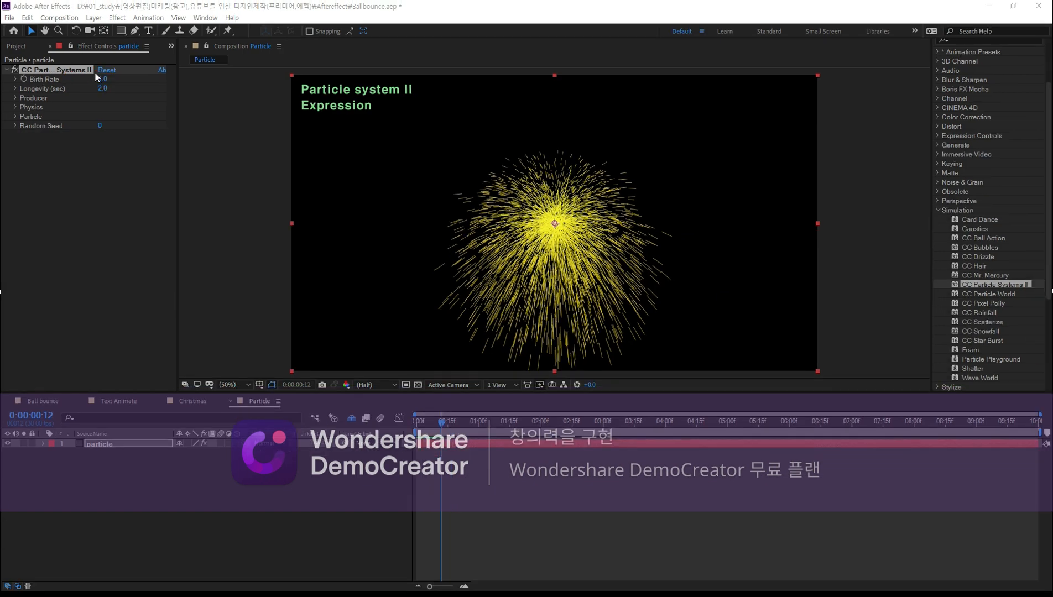
{"action": "left_click_drag", "start_coordinate": [102, 78], "coordinate": [162, 77]}
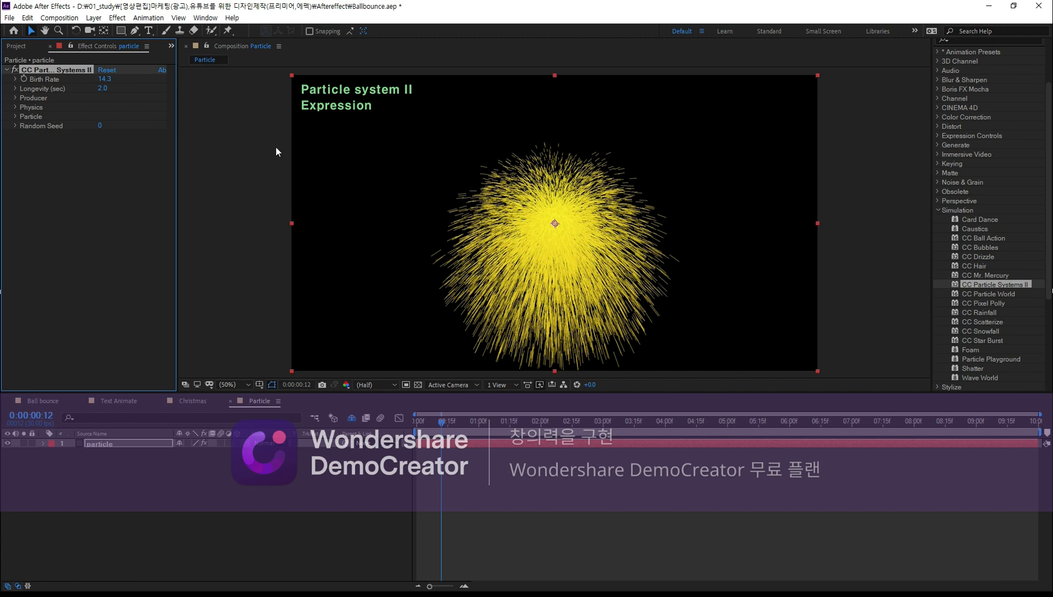
{"action": "left_click_drag", "start_coordinate": [104, 78], "coordinate": [50, 97]}
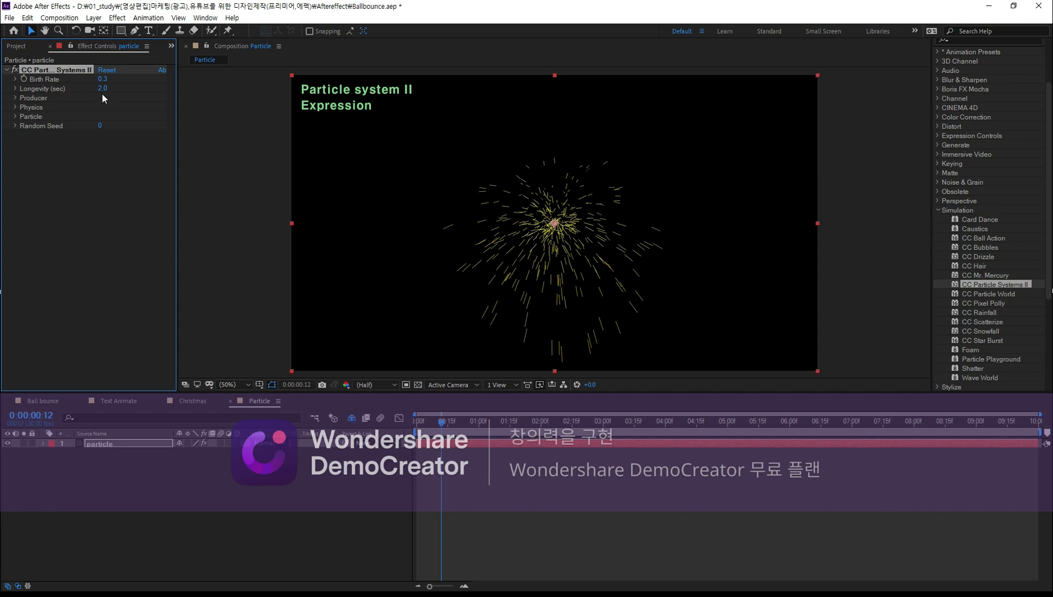
Step: Preview the animation from the start and try a particle Longevity of 0.4 seconds
{"action": "left_click", "coordinate": [13, 89]}
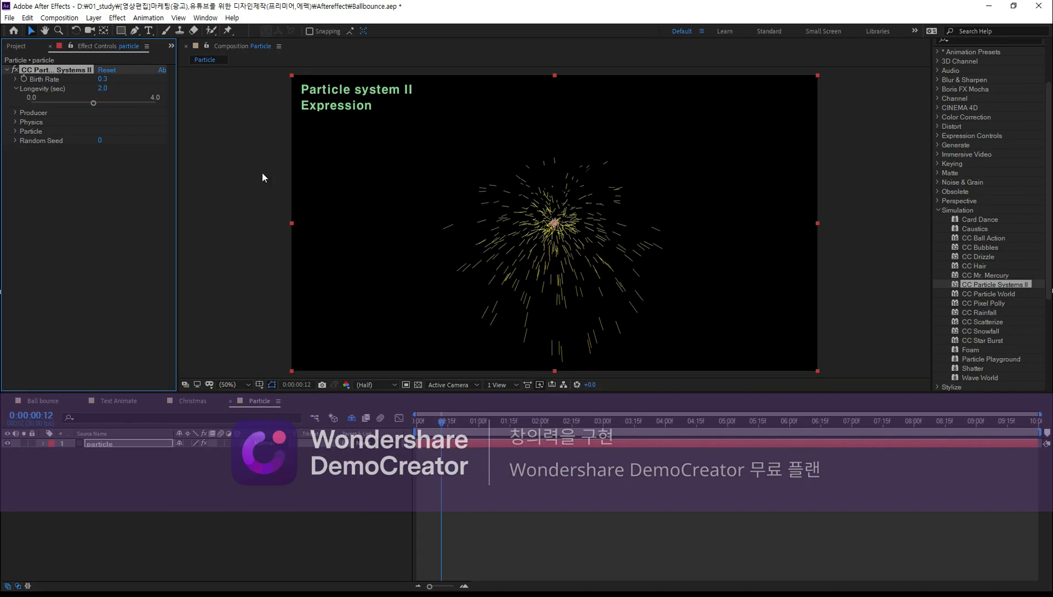
{"action": "left_click_drag", "start_coordinate": [441, 422], "coordinate": [416, 423]}
{"action": "key", "text": "space"}
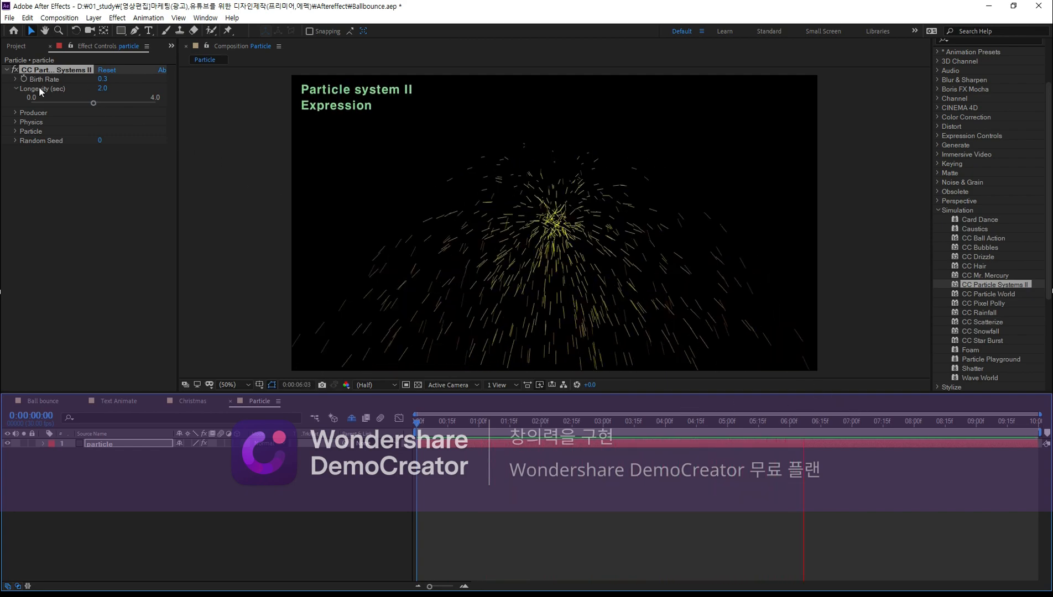
{"action": "left_click_drag", "start_coordinate": [93, 103], "coordinate": [44, 110]}
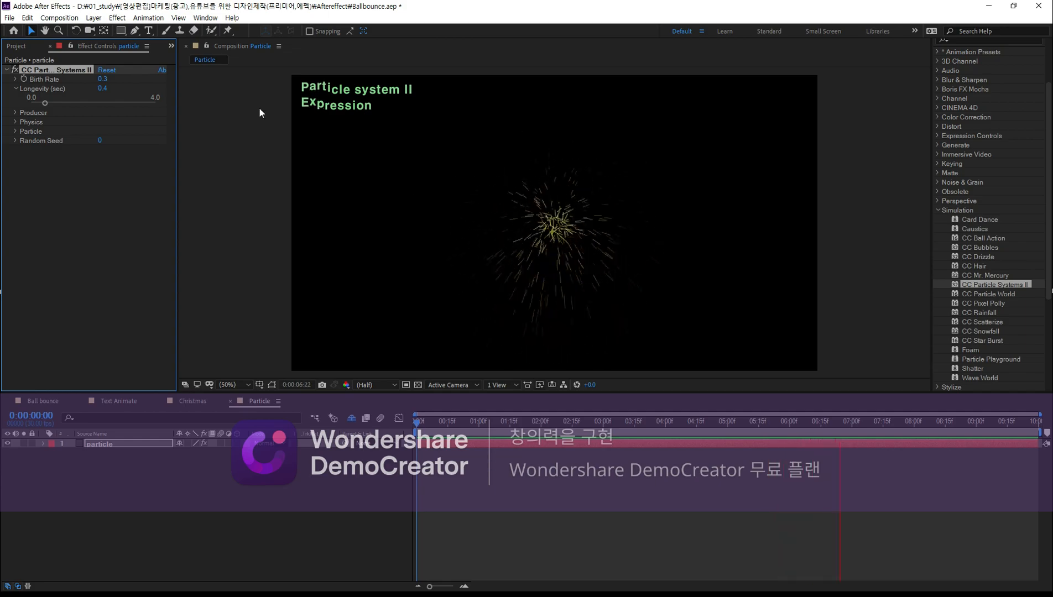
Step: Reset the CC Particle Systems II effect to its default values and expand its Producer settings
{"action": "left_click", "coordinate": [105, 71]}
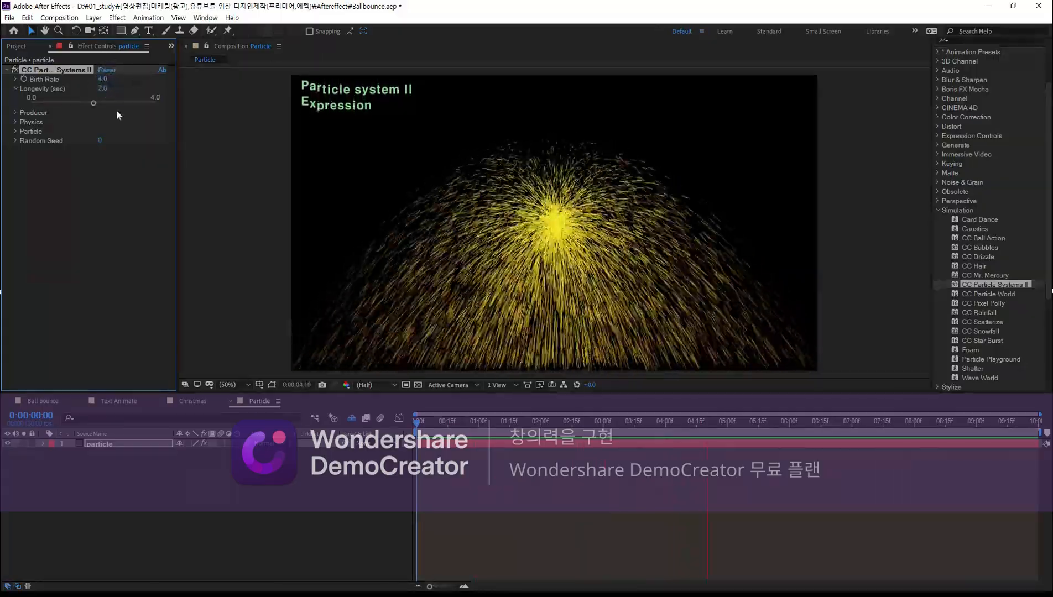
{"action": "left_click", "coordinate": [14, 112]}
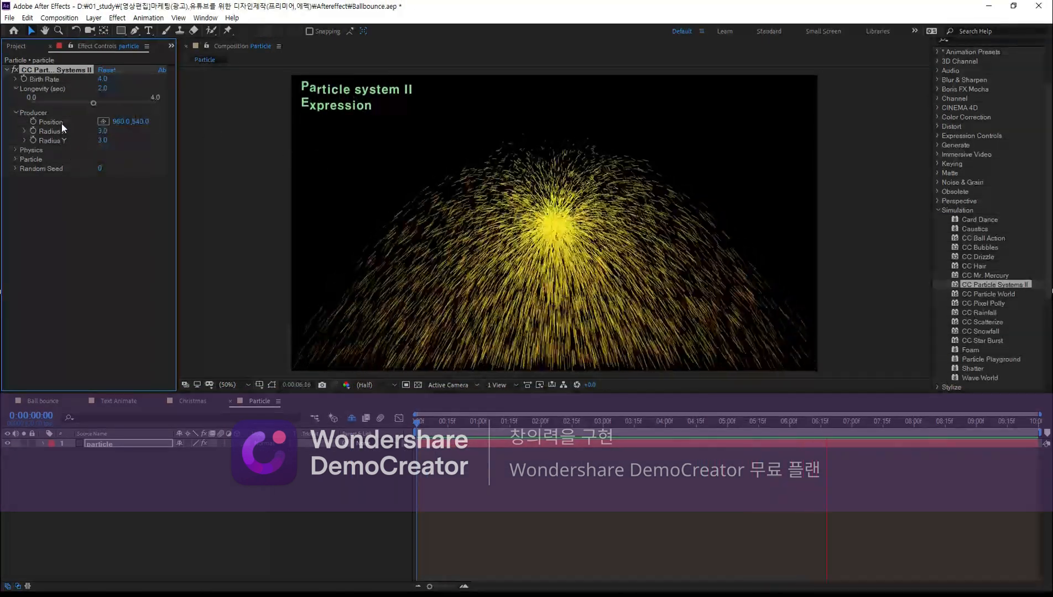
{"action": "left_click", "coordinate": [525, 221]}
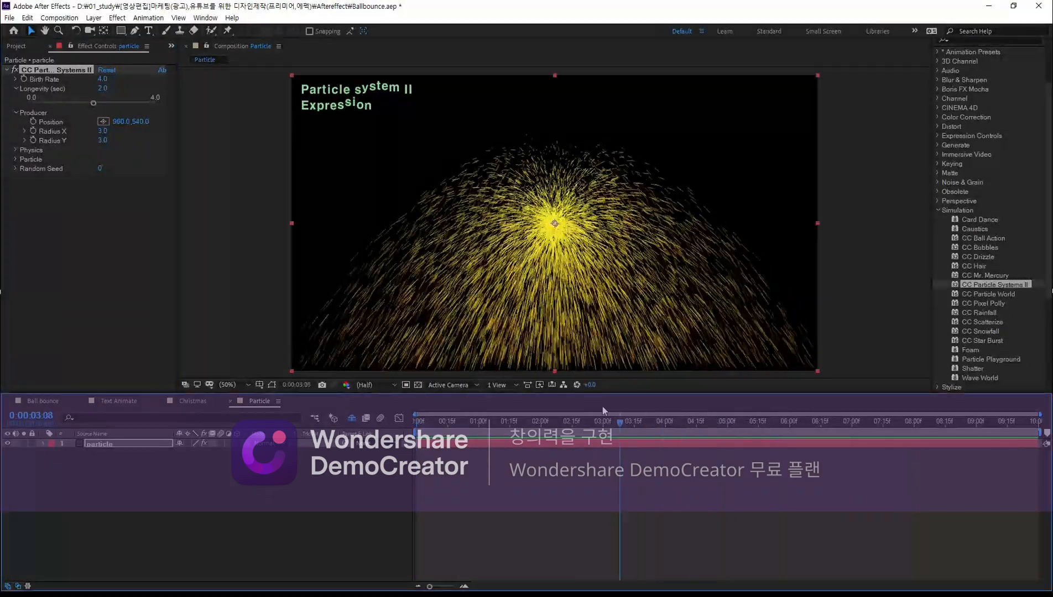
{"action": "mouse_move", "coordinate": [573, 231]}
{"action": "left_mouse_down"}
{"action": "mouse_move", "coordinate": [551, 239]}
{"action": "mouse_move", "coordinate": [539, 222]}
{"action": "mouse_move", "coordinate": [549, 210]}
{"action": "mouse_move", "coordinate": [568, 215]}
{"action": "mouse_move", "coordinate": [566, 238]}
{"action": "mouse_move", "coordinate": [493, 217]}
{"action": "left_mouse_up"}
{"action": "mouse_move", "coordinate": [547, 250]}
{"action": "left_mouse_down"}
{"action": "mouse_move", "coordinate": [534, 272]}
{"action": "mouse_move", "coordinate": [603, 273]}
{"action": "left_mouse_up"}
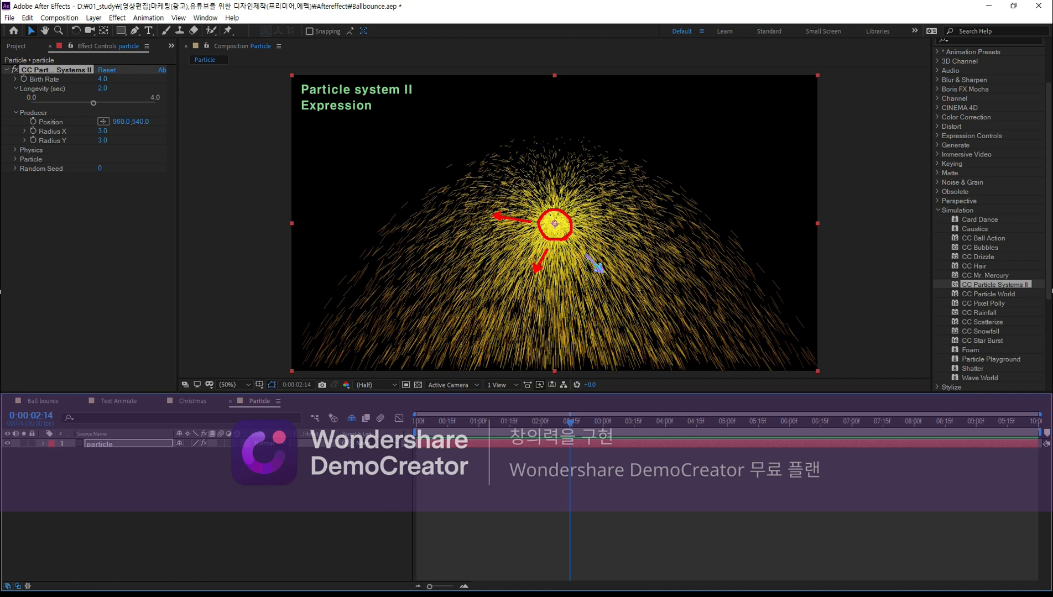
{"action": "left_click_drag", "start_coordinate": [588, 215], "coordinate": [614, 203]}
{"action": "left_click_drag", "start_coordinate": [544, 197], "coordinate": [555, 163]}
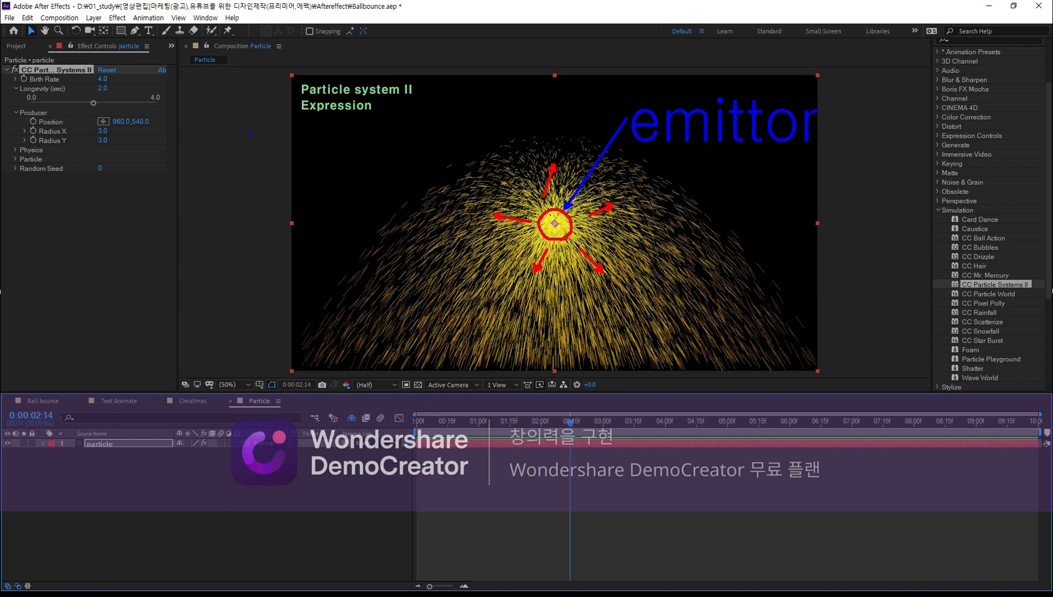
{"action": "key", "text": "Escape"}
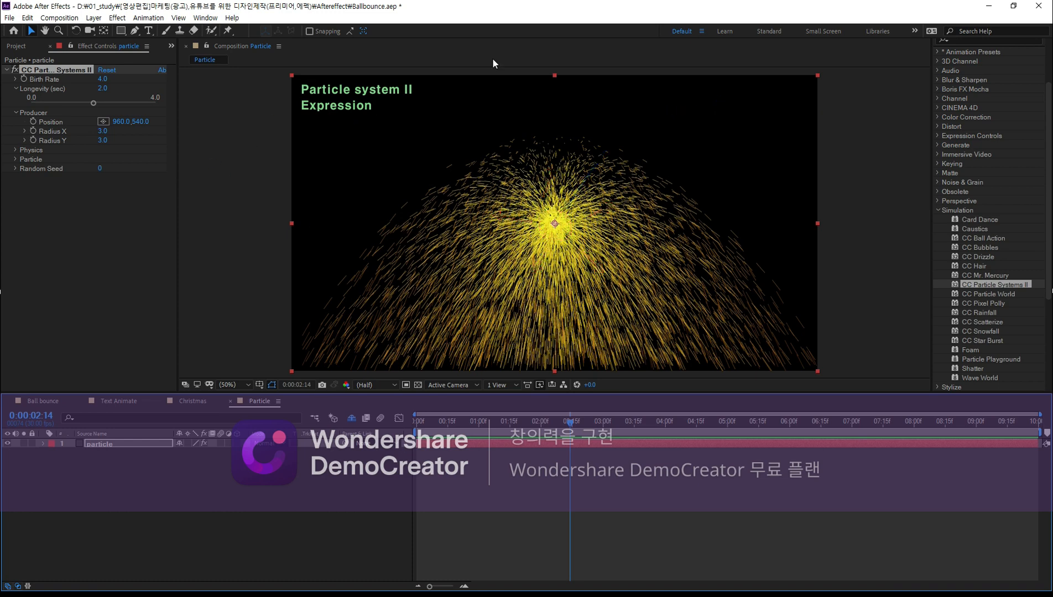
Step: Place the particle effect's Producer position at 470.0, 262.0 in the composition
{"action": "left_click", "coordinate": [103, 122]}
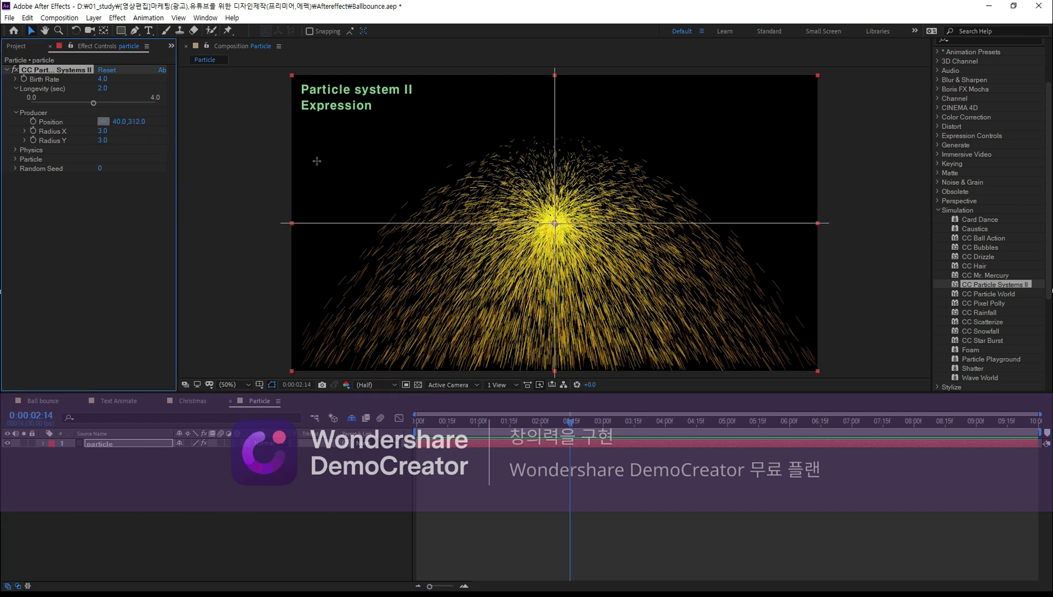
{"action": "left_click", "coordinate": [420, 147]}
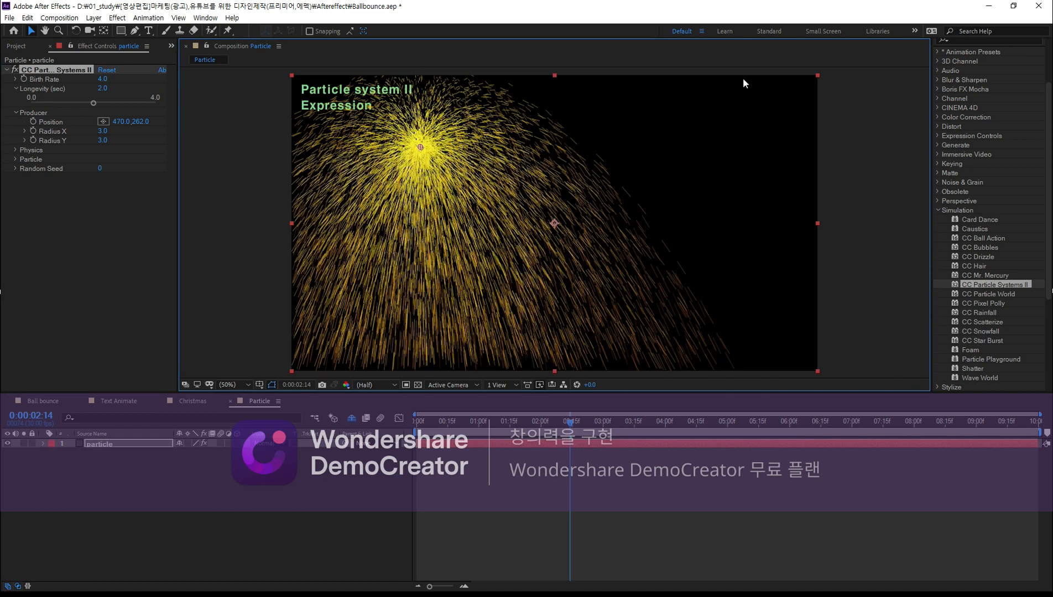
Step: Try moving the whole particle layer down and to the right in the composition, and undo the moves
{"action": "left_click", "coordinate": [113, 445]}
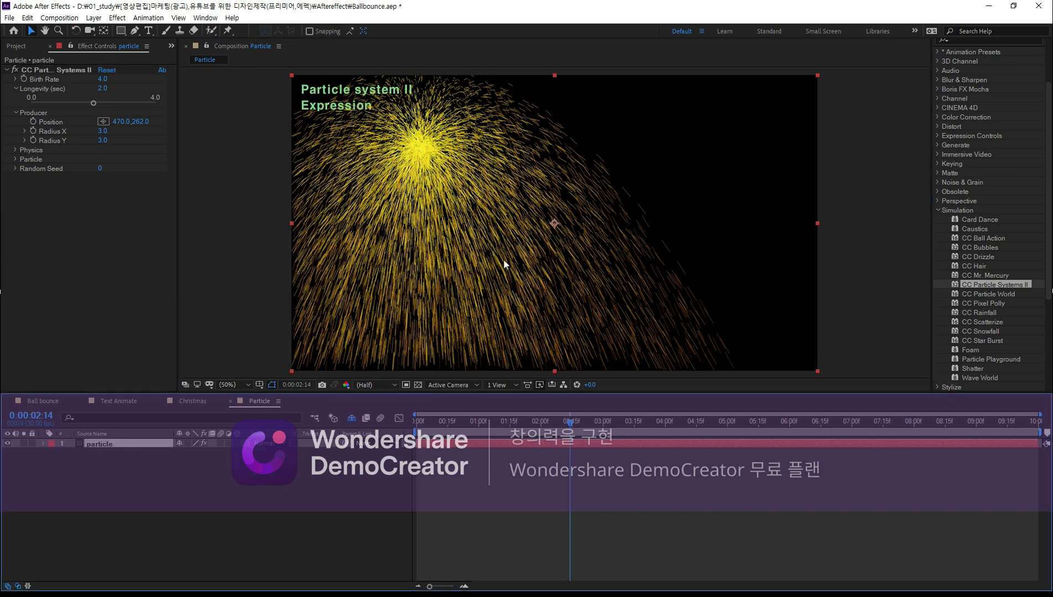
{"action": "left_click_drag", "start_coordinate": [503, 264], "coordinate": [826, 406]}
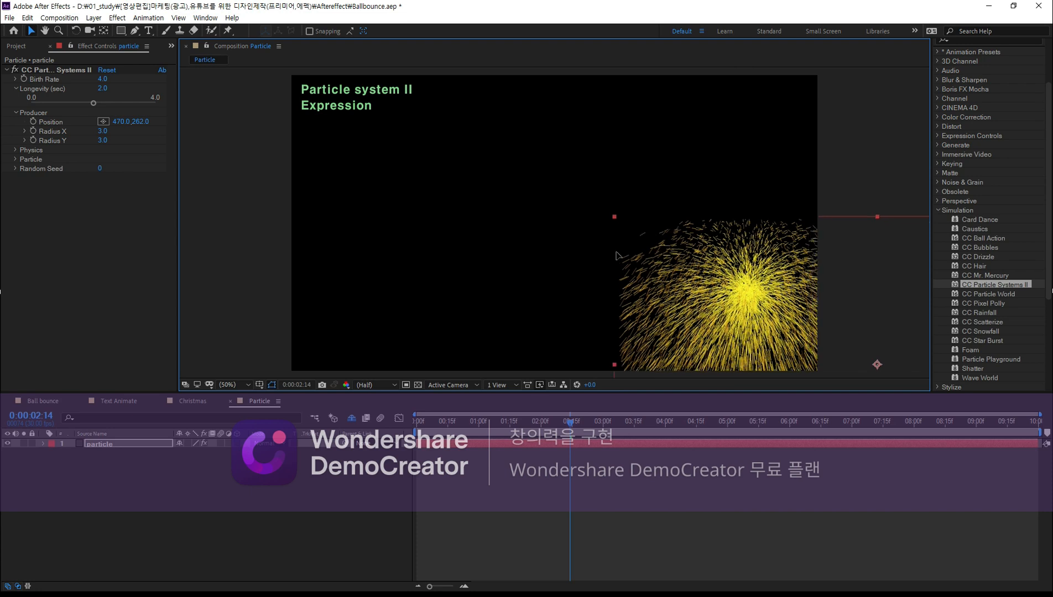
{"action": "left_click_drag", "start_coordinate": [618, 256], "coordinate": [564, 236]}
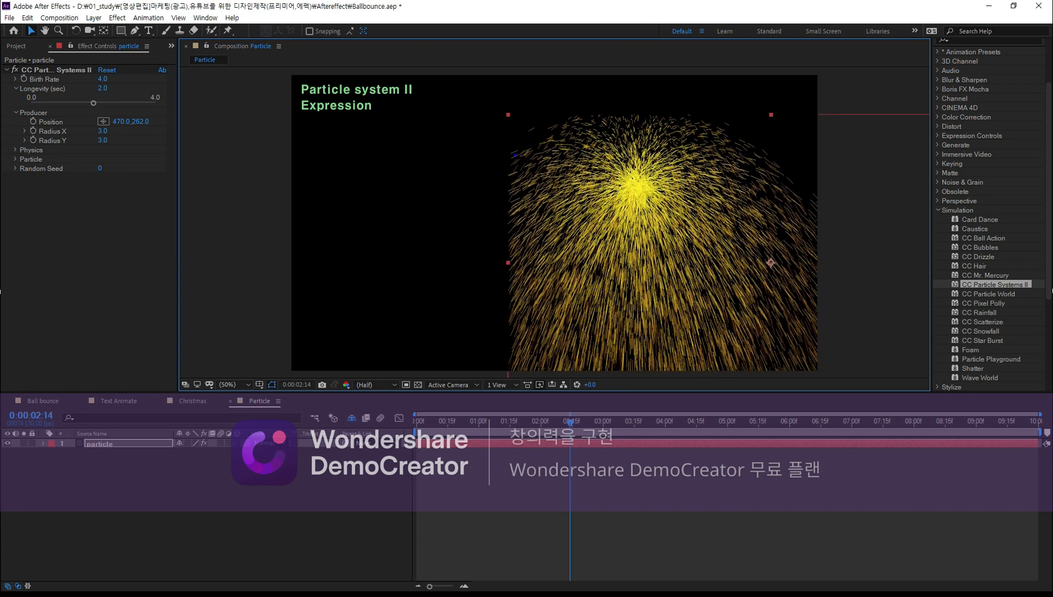
{"action": "mouse_move", "coordinate": [508, 118]}
{"action": "left_mouse_down"}
{"action": "mouse_move", "coordinate": [519, 363]}
{"action": "mouse_move", "coordinate": [507, 401]}
{"action": "left_mouse_up"}
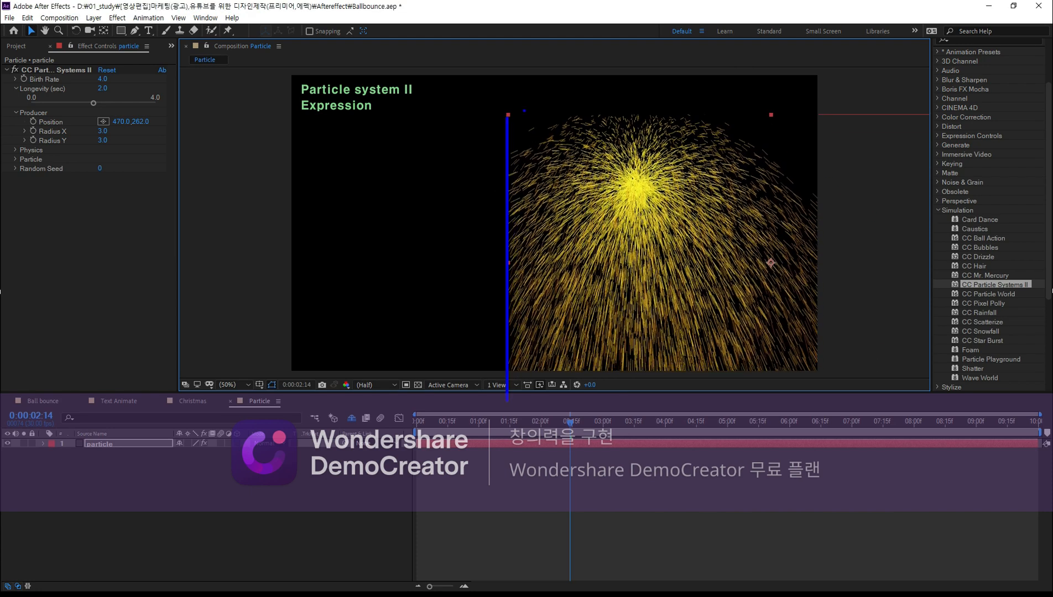
{"action": "left_click_drag", "start_coordinate": [514, 113], "coordinate": [840, 113]}
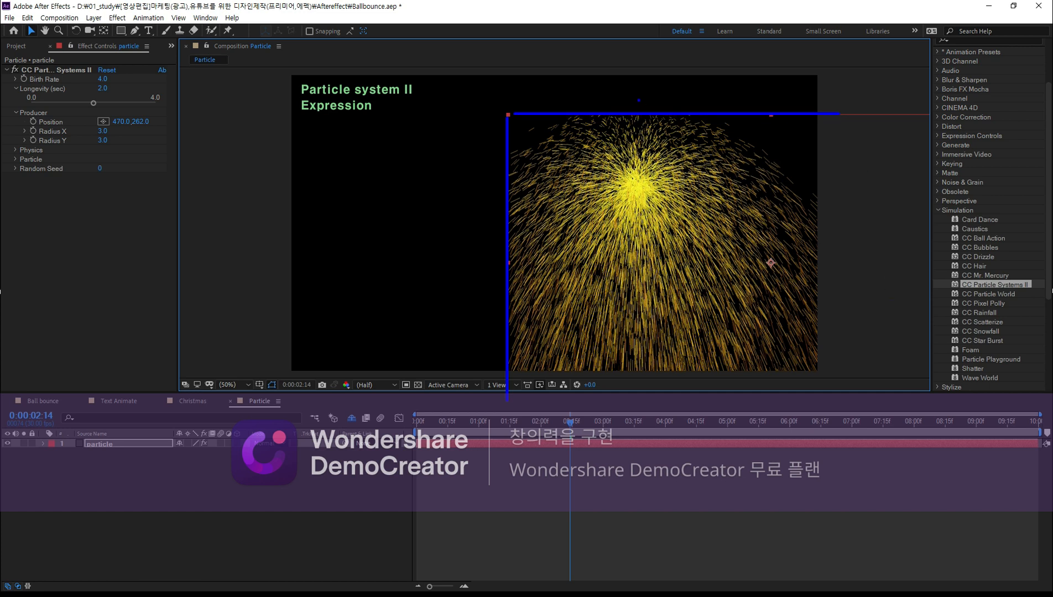
{"action": "key", "text": "ctrl+z"}
{"action": "key", "text": "ctrl+z"}
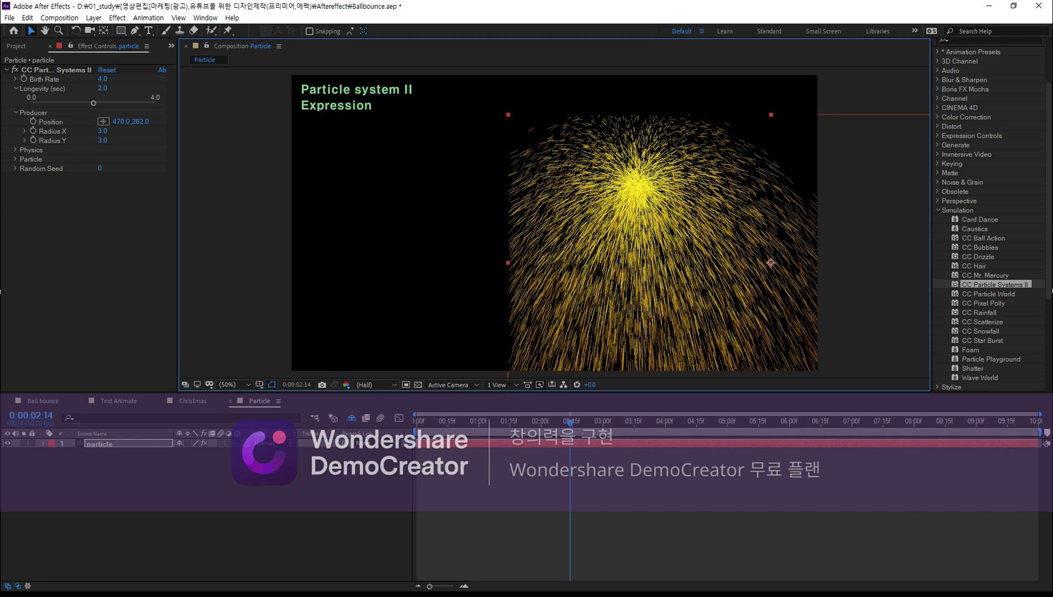
{"action": "key", "text": "ctrl+z"}
{"action": "key", "text": "ctrl+z"}
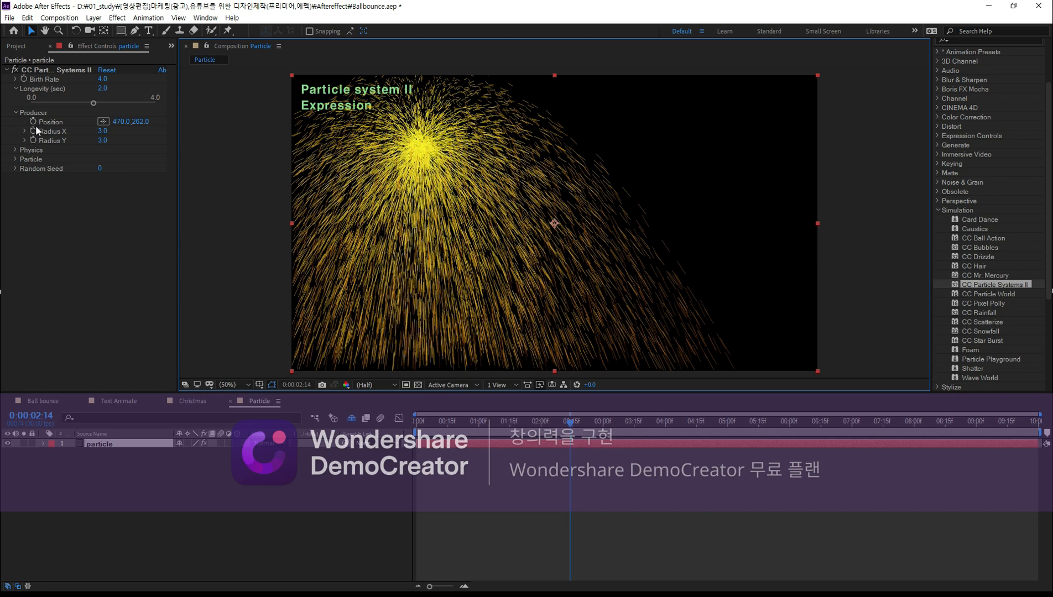
Step: Select the CC Particle Systems II effect and move its Producer point to about 704.0, 478.0 in the composition
{"action": "left_click", "coordinate": [40, 70]}
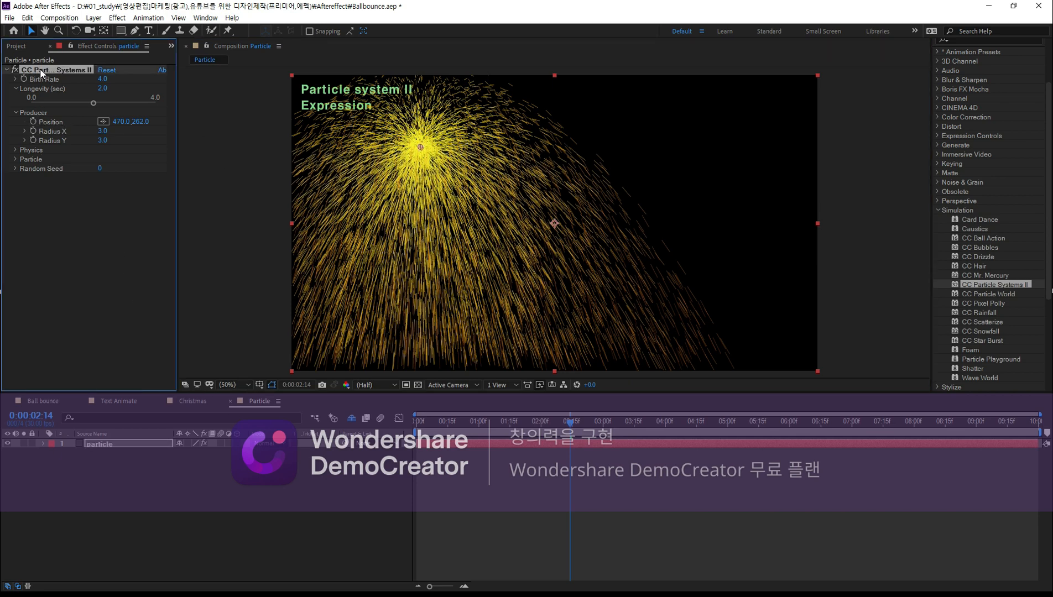
{"action": "left_click_drag", "start_coordinate": [92, 83], "coordinate": [17, 80]}
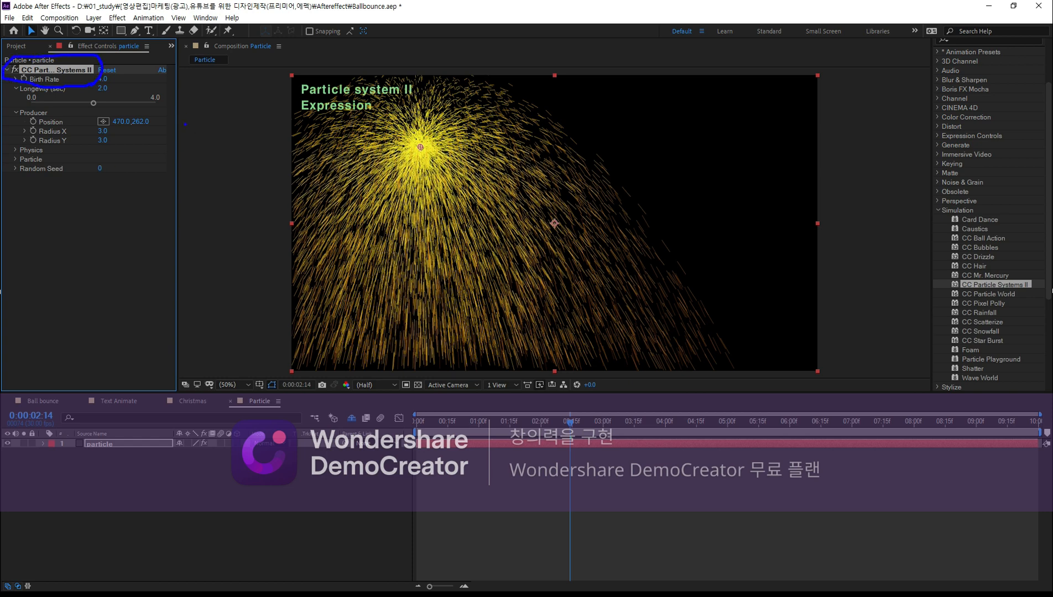
{"action": "key", "text": "Escape"}
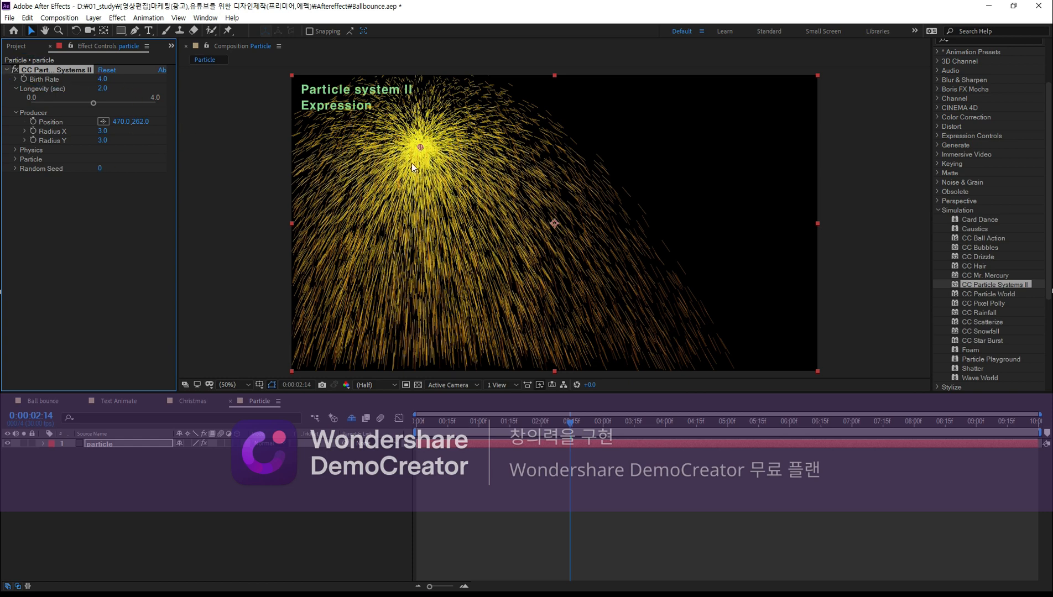
{"action": "mouse_move", "coordinate": [425, 161]}
{"action": "left_mouse_down"}
{"action": "mouse_move", "coordinate": [412, 142]}
{"action": "mouse_move", "coordinate": [433, 145]}
{"action": "mouse_move", "coordinate": [417, 161]}
{"action": "mouse_move", "coordinate": [411, 136]}
{"action": "mouse_move", "coordinate": [435, 140]}
{"action": "left_mouse_up"}
{"action": "key", "text": "Escape"}
{"action": "left_click_drag", "start_coordinate": [421, 148], "coordinate": [485, 206]}
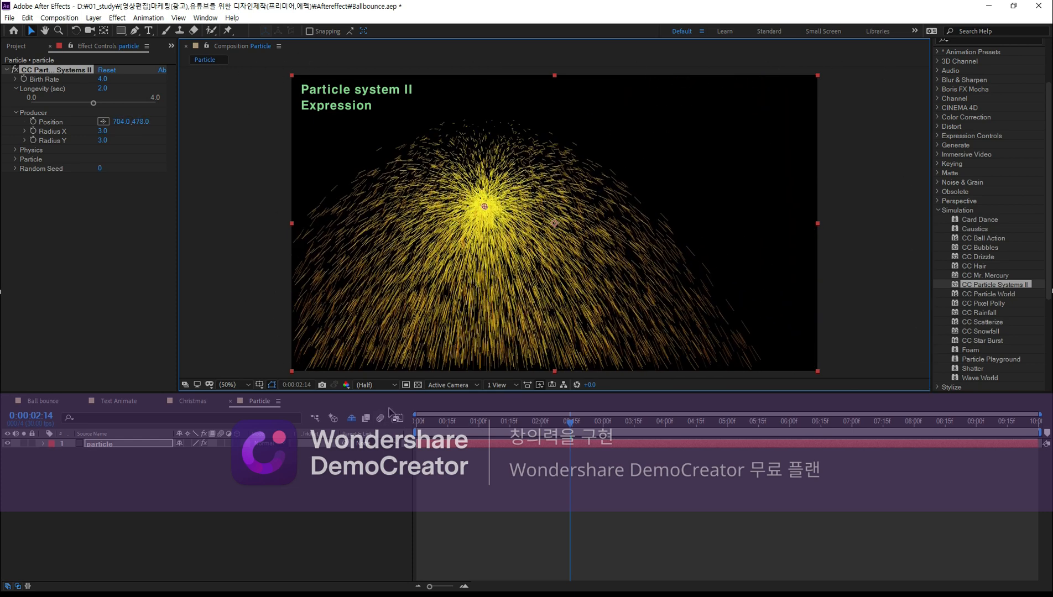
Step: Move the effect's Producer point to about 728.0, 428.0 and set its Radius X to 127
{"action": "mouse_move", "coordinate": [480, 209]}
{"action": "left_mouse_down"}
{"action": "mouse_move", "coordinate": [493, 267]}
{"action": "mouse_move", "coordinate": [703, 192]}
{"action": "mouse_move", "coordinate": [698, 305]}
{"action": "mouse_move", "coordinate": [378, 206]}
{"action": "mouse_move", "coordinate": [697, 140]}
{"action": "mouse_move", "coordinate": [449, 291]}
{"action": "mouse_move", "coordinate": [610, 293]}
{"action": "mouse_move", "coordinate": [414, 145]}
{"action": "mouse_move", "coordinate": [461, 203]}
{"action": "mouse_move", "coordinate": [519, 164]}
{"action": "mouse_move", "coordinate": [529, 128]}
{"action": "mouse_move", "coordinate": [554, 231]}
{"action": "mouse_move", "coordinate": [556, 220]}
{"action": "mouse_move", "coordinate": [511, 235]}
{"action": "mouse_move", "coordinate": [492, 192]}
{"action": "left_mouse_up"}
{"action": "left_click", "coordinate": [57, 134]}
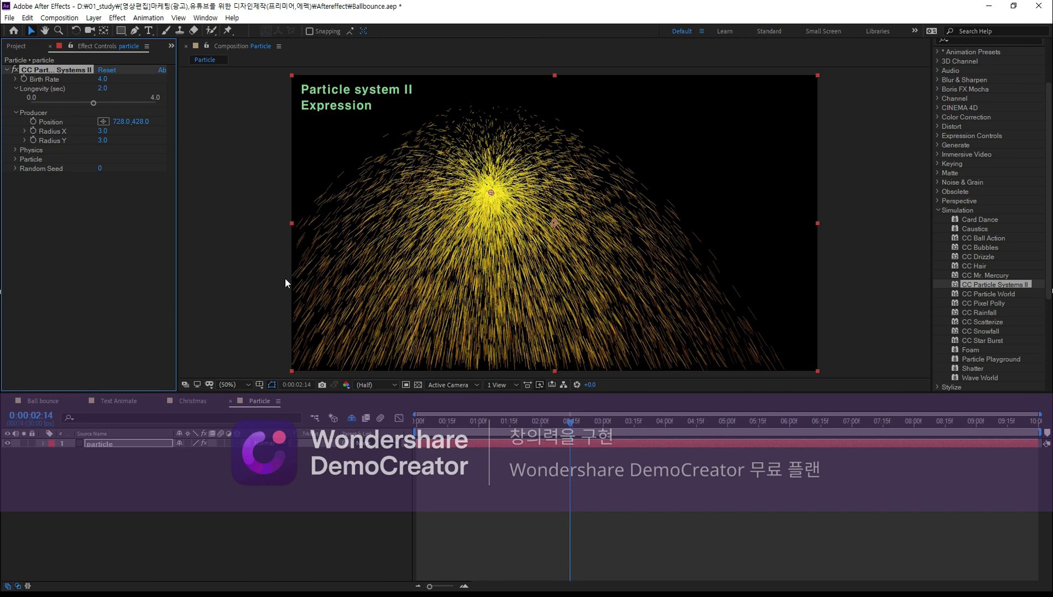
{"action": "left_click", "coordinate": [102, 131]}
{"action": "type", "text": "127"}
{"action": "key", "text": "Return"}
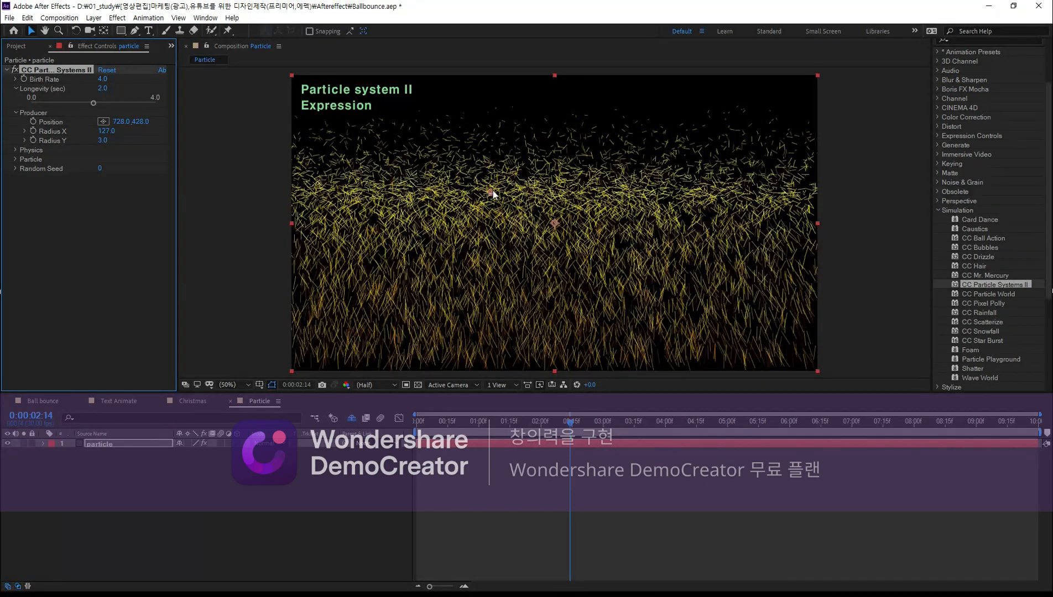
Step: Move the Producer point to about 960.0, 542.0 near the composition's centre and set Radius Y to 86
{"action": "left_click_drag", "start_coordinate": [493, 190], "coordinate": [556, 225]}
{"action": "left_click", "coordinate": [103, 140]}
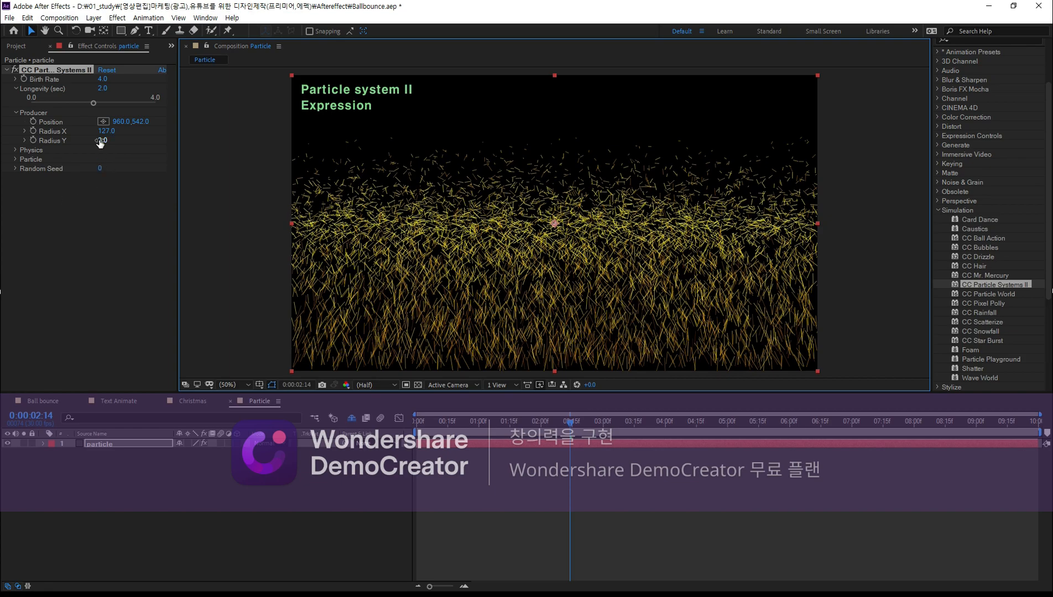
{"action": "type", "text": "86"}
{"action": "key", "text": "Return"}
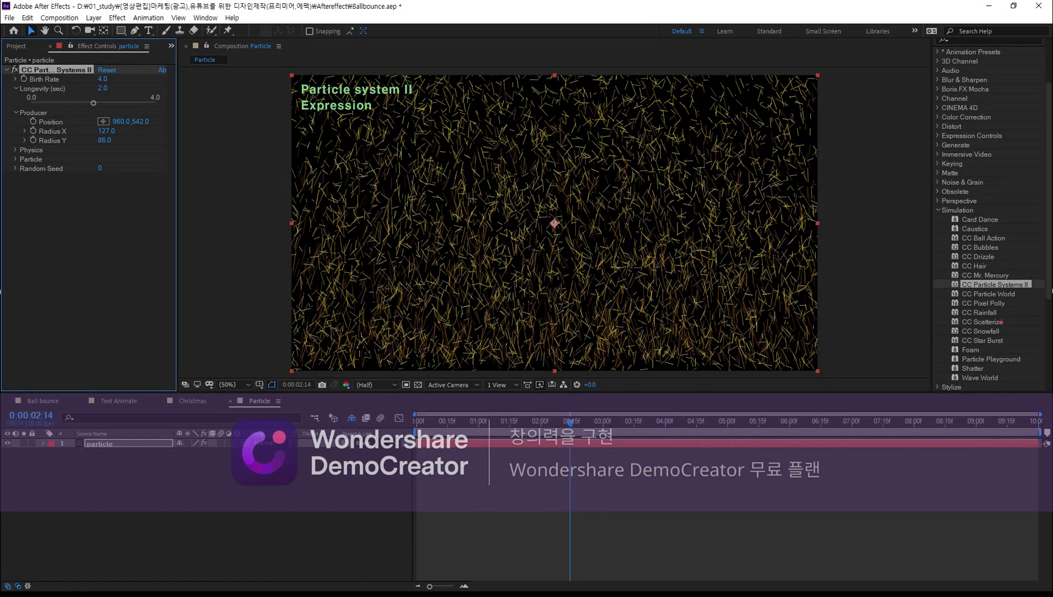
Step: Preview the widely spread particle animation from the start of the timeline
{"action": "mouse_move", "coordinate": [995, 338]}
{"action": "left_mouse_down"}
{"action": "mouse_move", "coordinate": [244, 460]}
{"action": "mouse_move", "coordinate": [274, 48]}
{"action": "mouse_move", "coordinate": [695, 9]}
{"action": "mouse_move", "coordinate": [947, 266]}
{"action": "mouse_move", "coordinate": [933, 350]}
{"action": "left_mouse_up"}
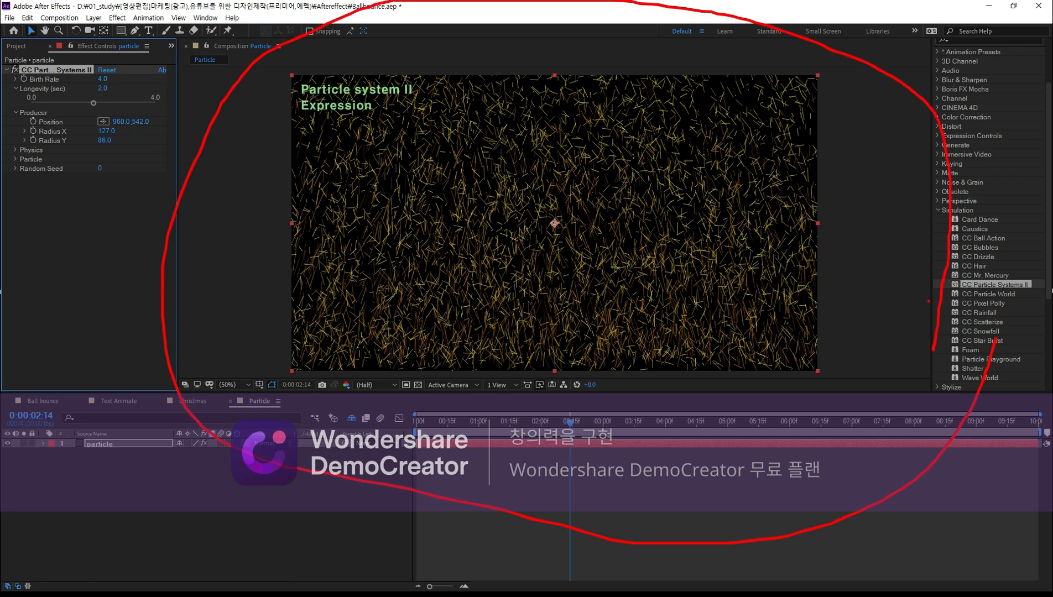
{"action": "key", "text": "Escape"}
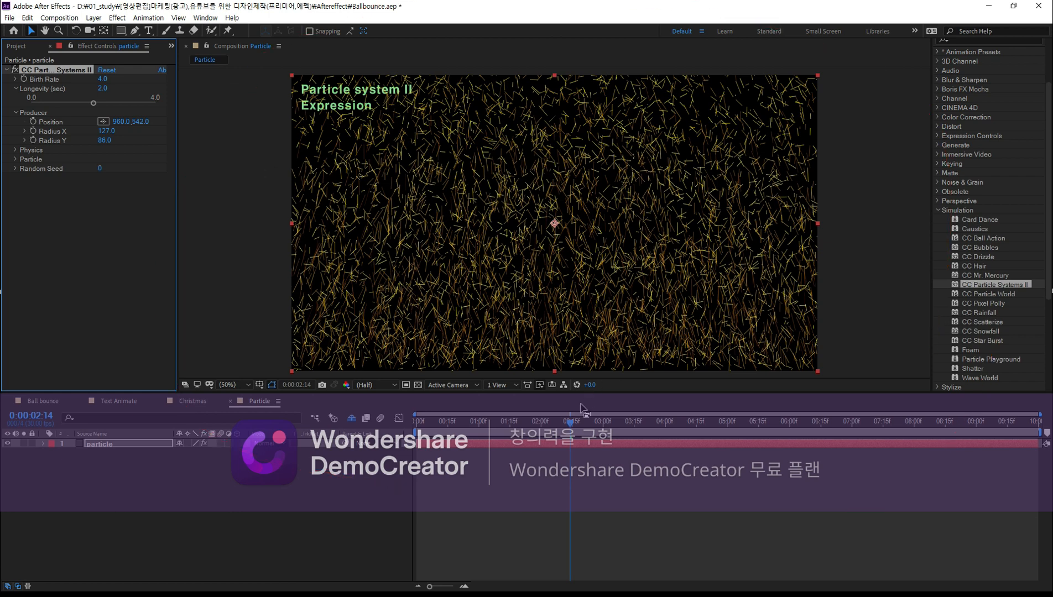
{"action": "left_click_drag", "start_coordinate": [569, 424], "coordinate": [385, 445]}
{"action": "key", "text": "space"}
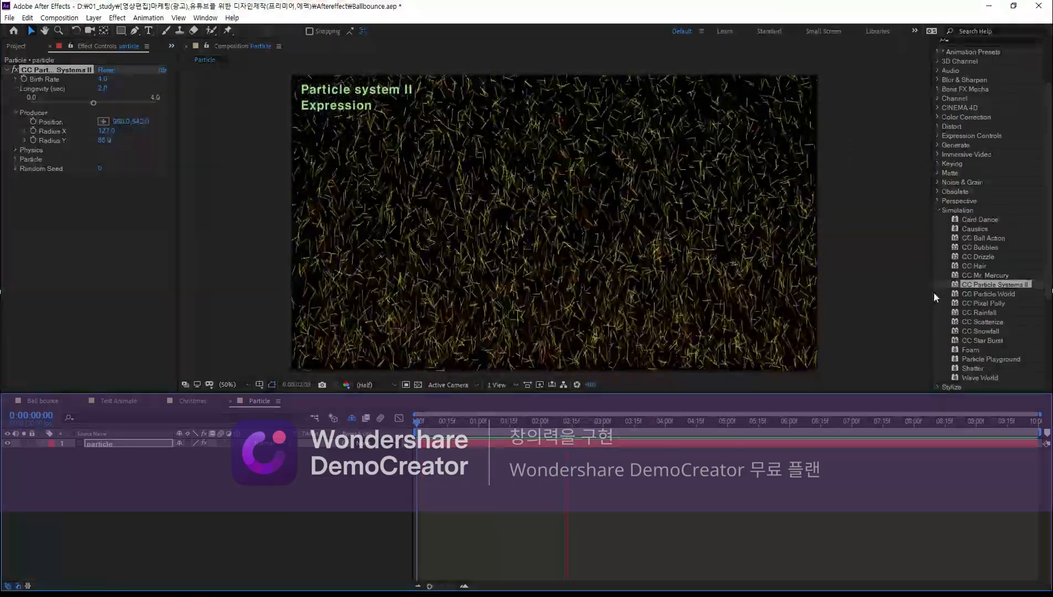
{"action": "key", "text": "space"}
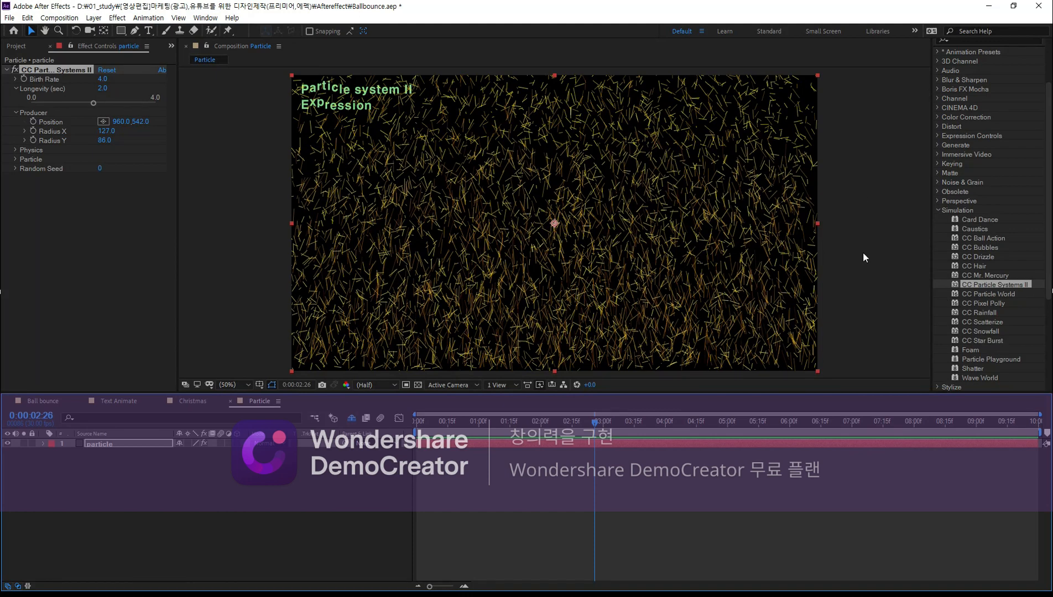
Step: Set the Producer's Radius X and Radius Y to 0 and preview the animation from the first frame
{"action": "left_click", "coordinate": [106, 131]}
{"action": "type", "text": "0"}
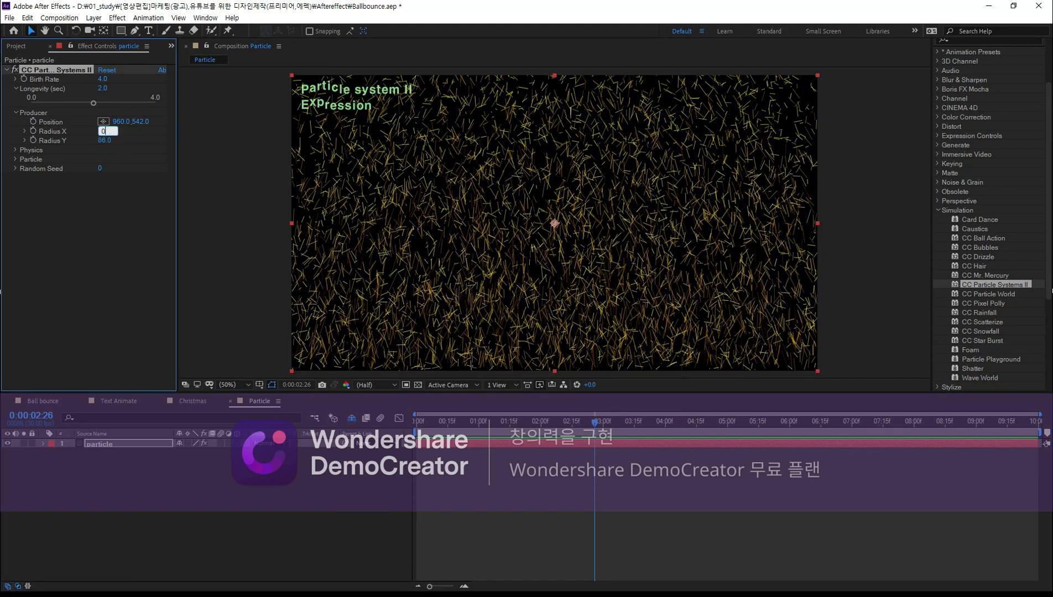
{"action": "key", "text": "Tab"}
{"action": "type", "text": "0"}
{"action": "key", "text": "Return"}
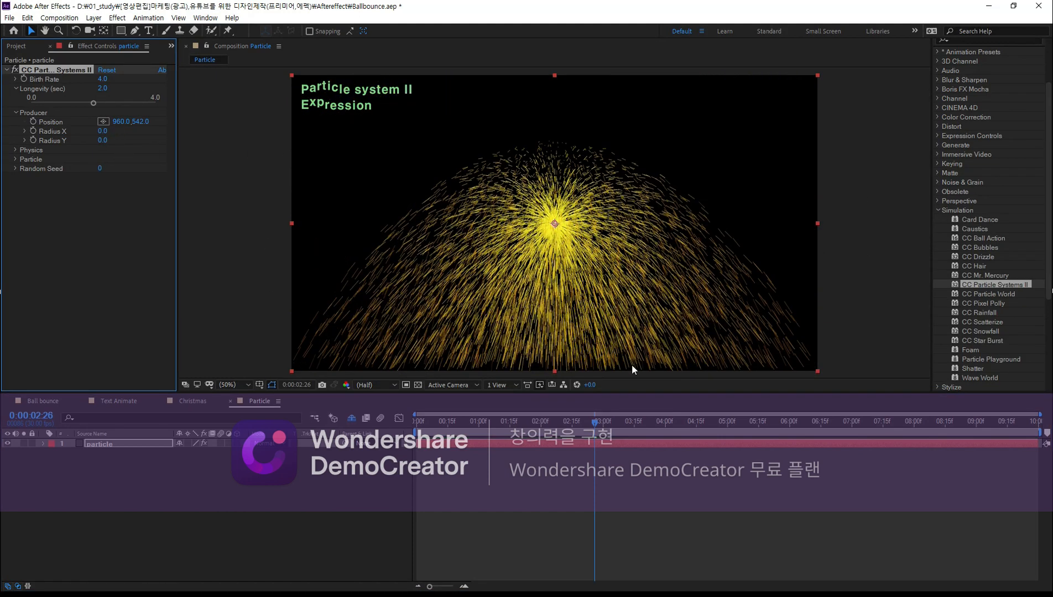
{"action": "key", "text": "Home"}
{"action": "key", "text": "space"}
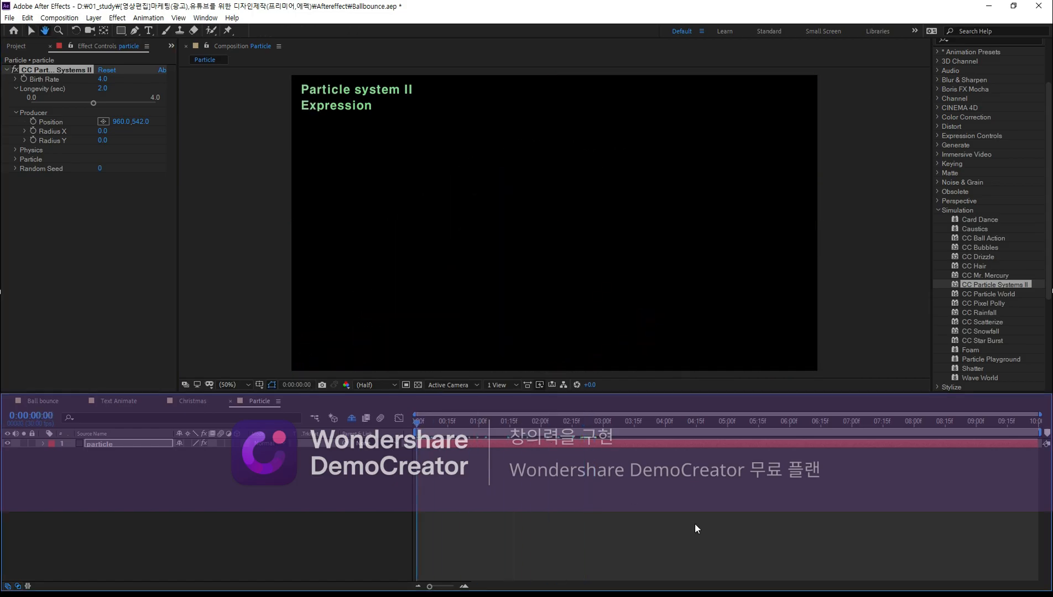
{"action": "key", "text": "space"}
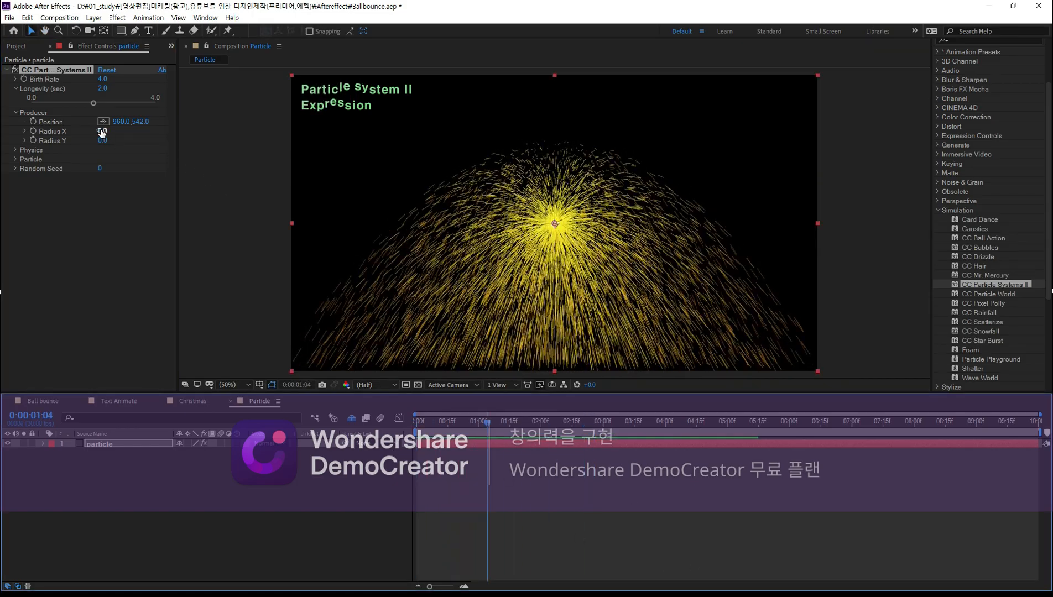
Step: Raise the Producer's Radius X to 42 and Radius Y to 44, and preview the animation from the first frame
{"action": "left_click_drag", "start_coordinate": [101, 132], "coordinate": [131, 140]}
{"action": "left_click", "coordinate": [606, 533]}
{"action": "key", "text": "Home"}
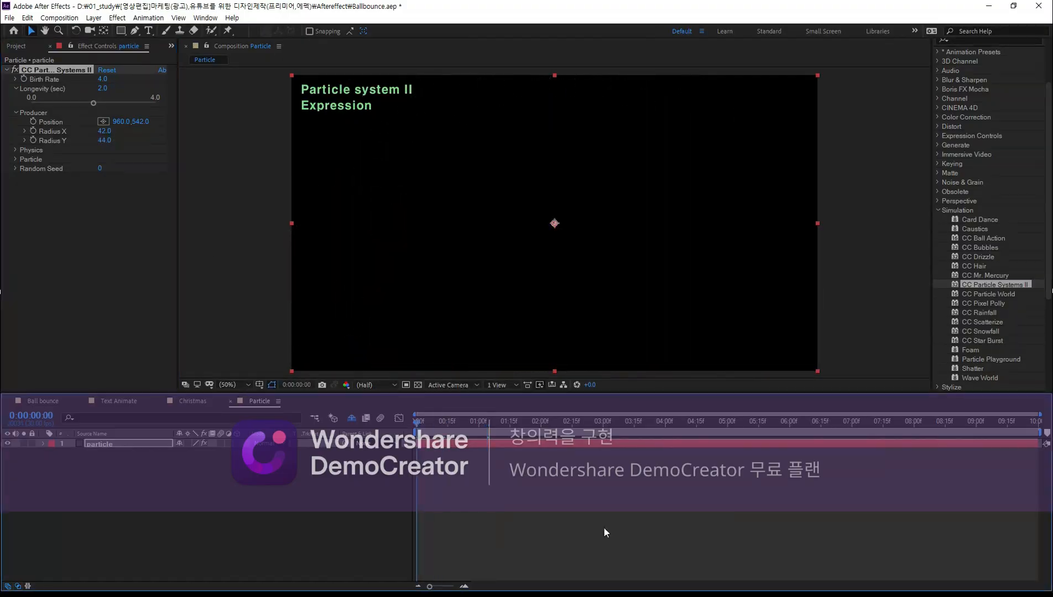
{"action": "key", "text": "space"}
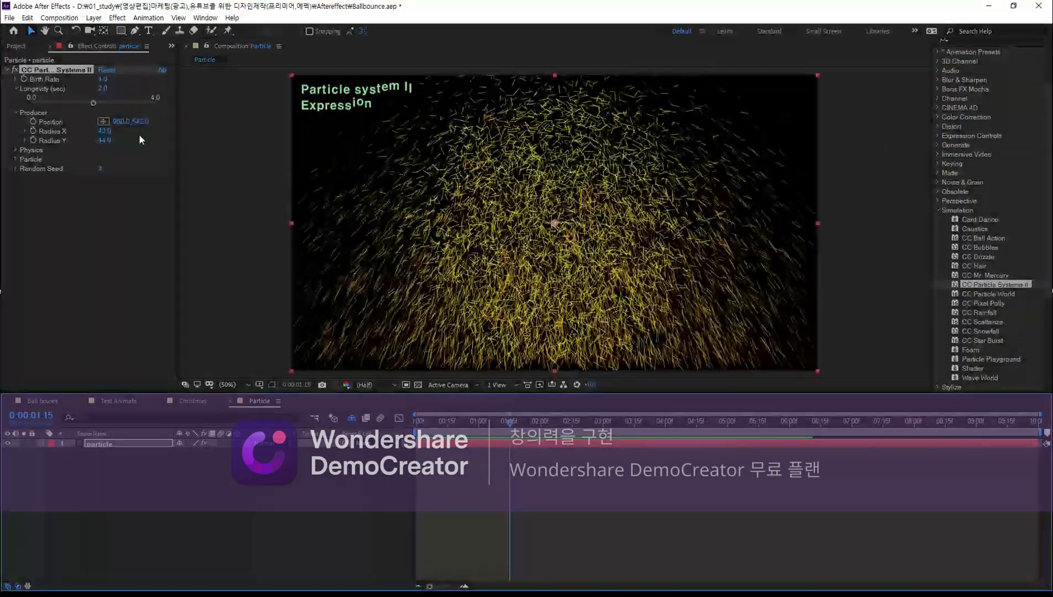
Step: Raise the Producer's Radius X to 130 and Radius Y to 106, and preview the animation
{"action": "left_click_drag", "start_coordinate": [105, 131], "coordinate": [144, 145]}
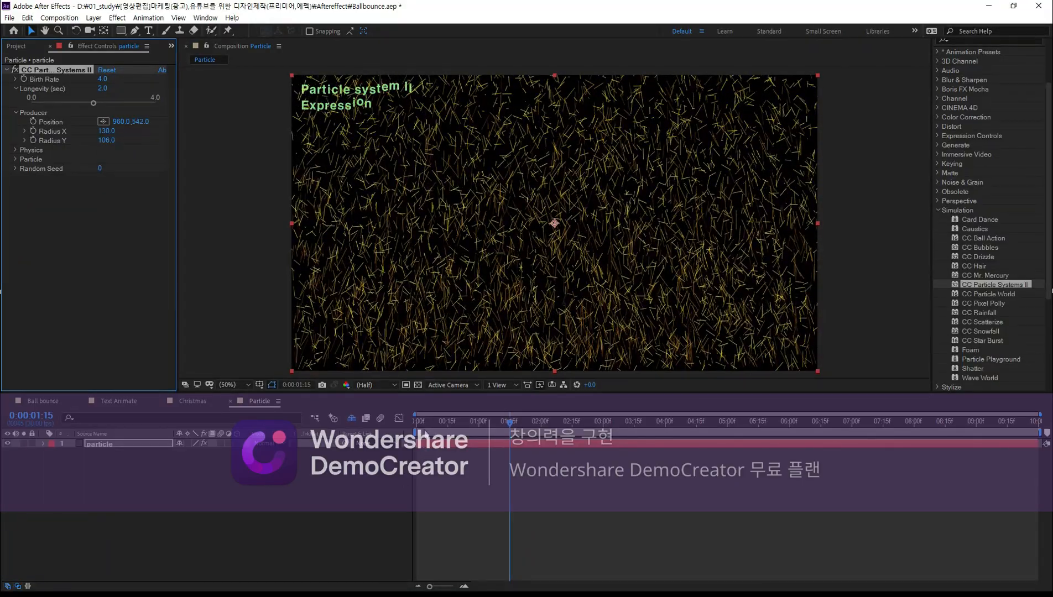
{"action": "key", "text": "space"}
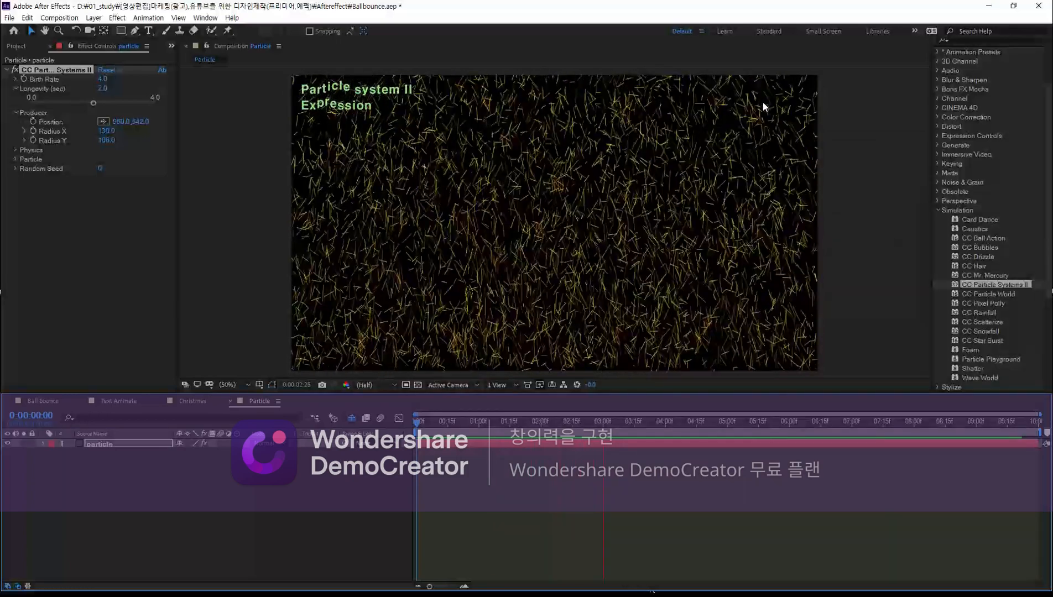
{"action": "key", "text": "space"}
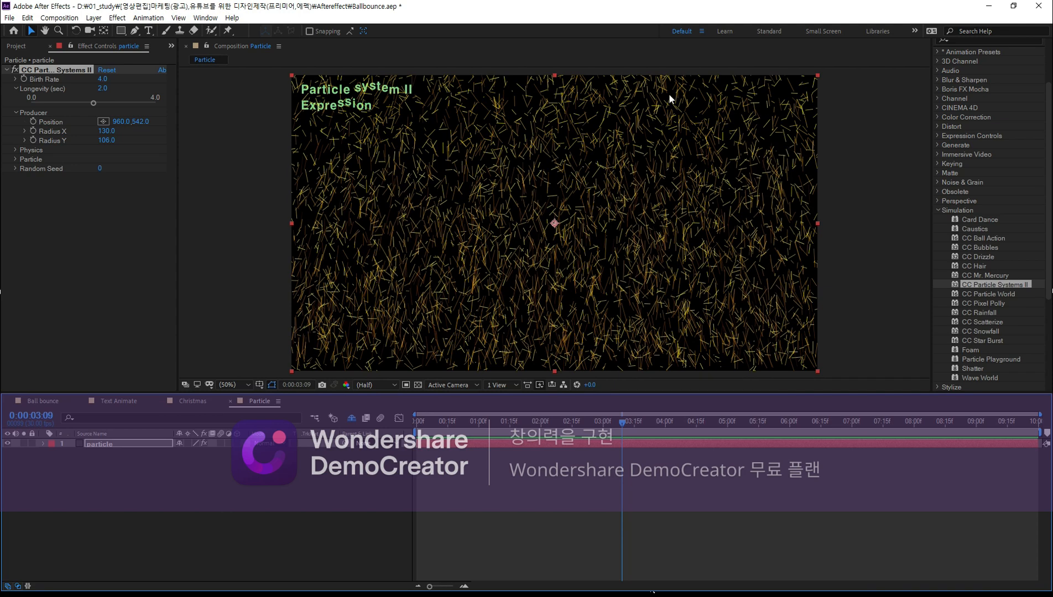
Step: Expand the Physics settings, reset CC Particle Systems II to its defaults and play the animation from the start
{"action": "left_click", "coordinate": [15, 151]}
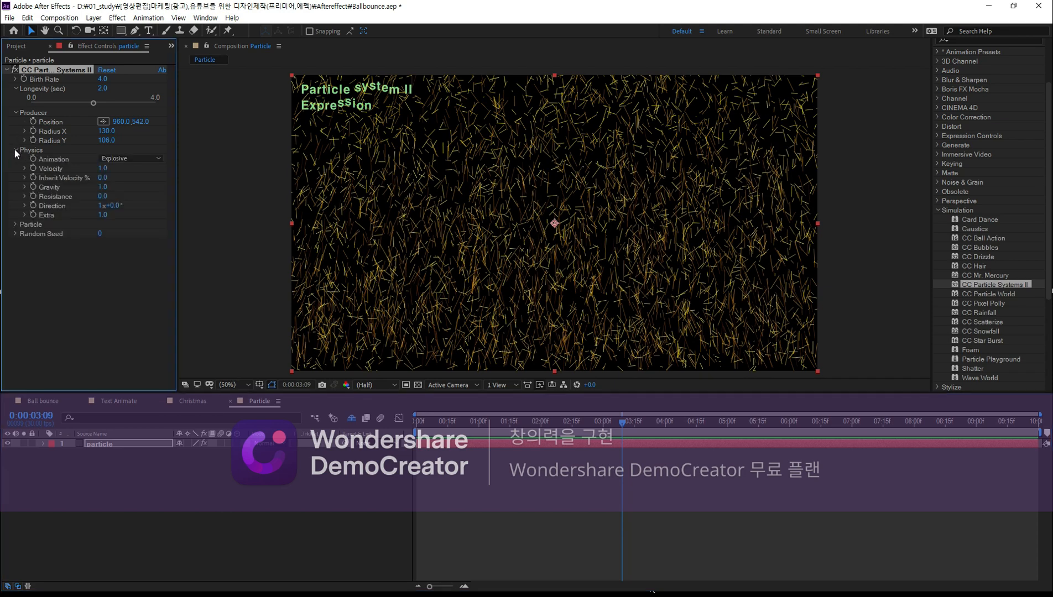
{"action": "left_click", "coordinate": [110, 69]}
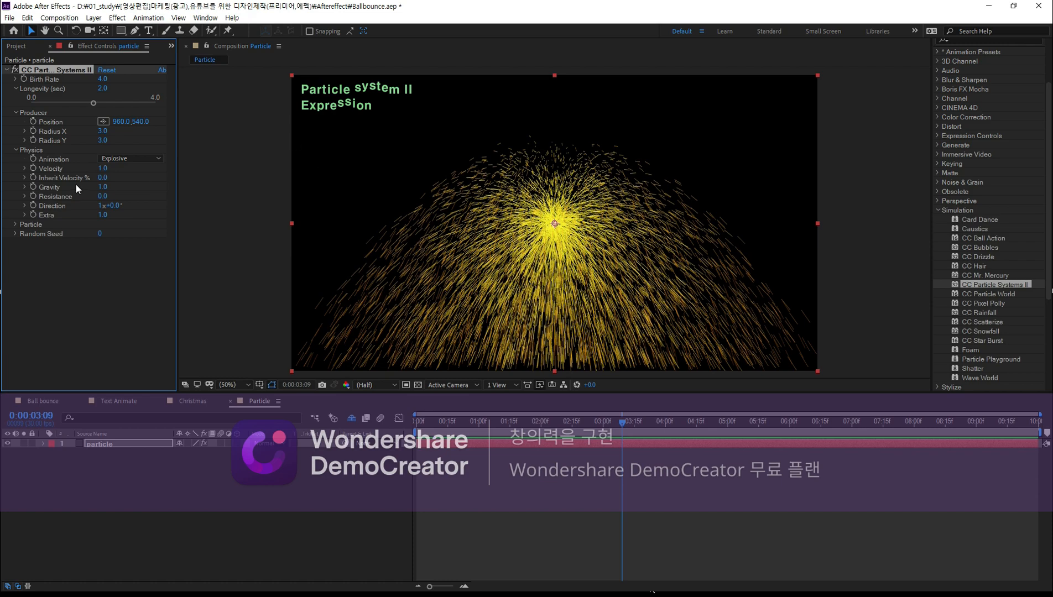
{"action": "left_click_drag", "start_coordinate": [622, 498], "coordinate": [411, 450]}
{"action": "key", "text": "space"}
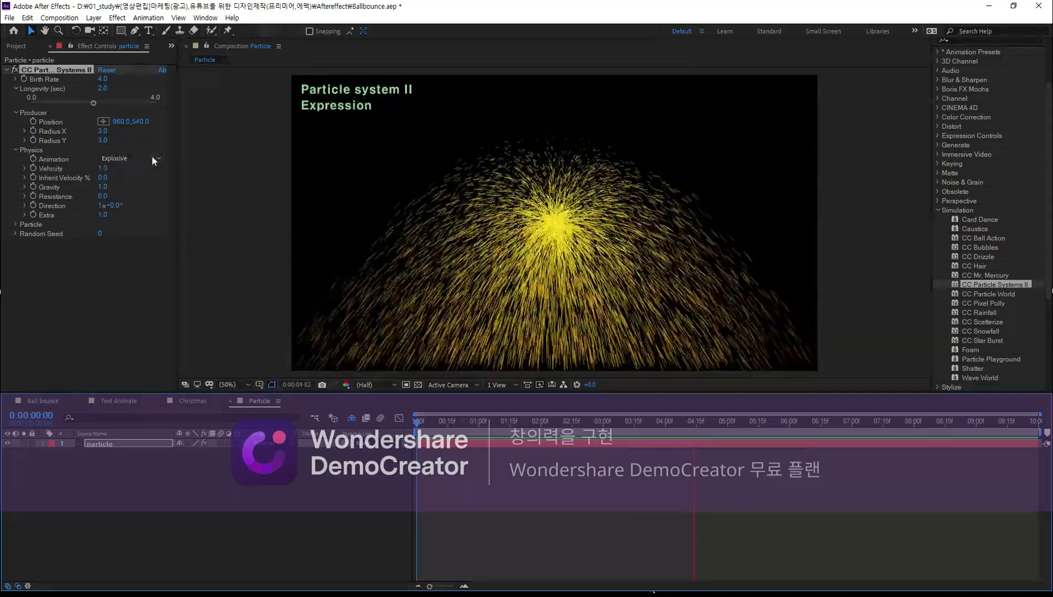
Step: Switch the Physics animation type to Fractal Explosive, compare it with Explosive, and return to Fractal Explosive during playback
{"action": "left_click", "coordinate": [153, 157]}
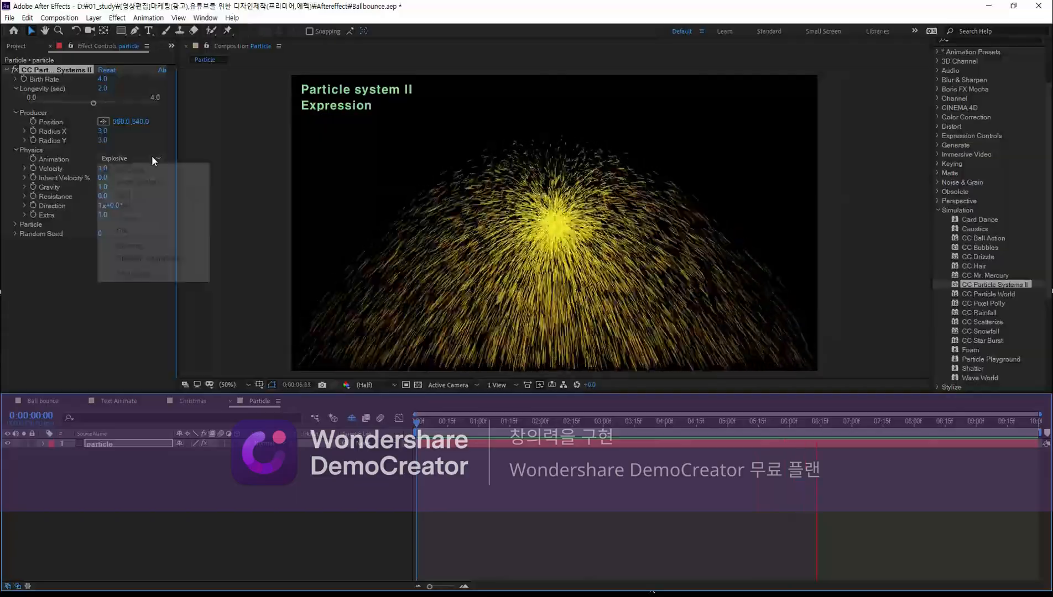
{"action": "left_click", "coordinate": [155, 183]}
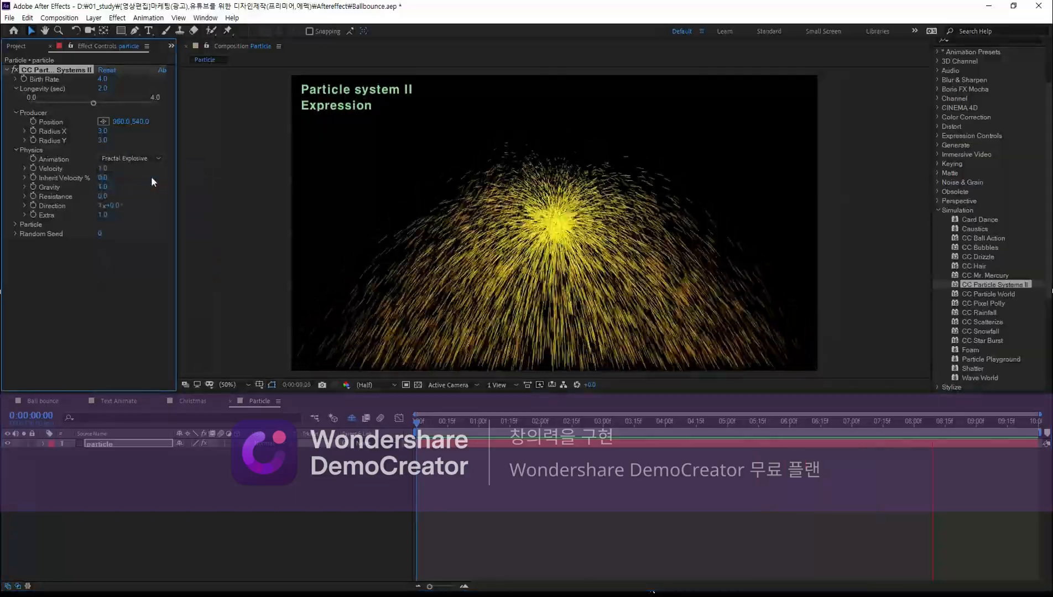
{"action": "left_click", "coordinate": [143, 158]}
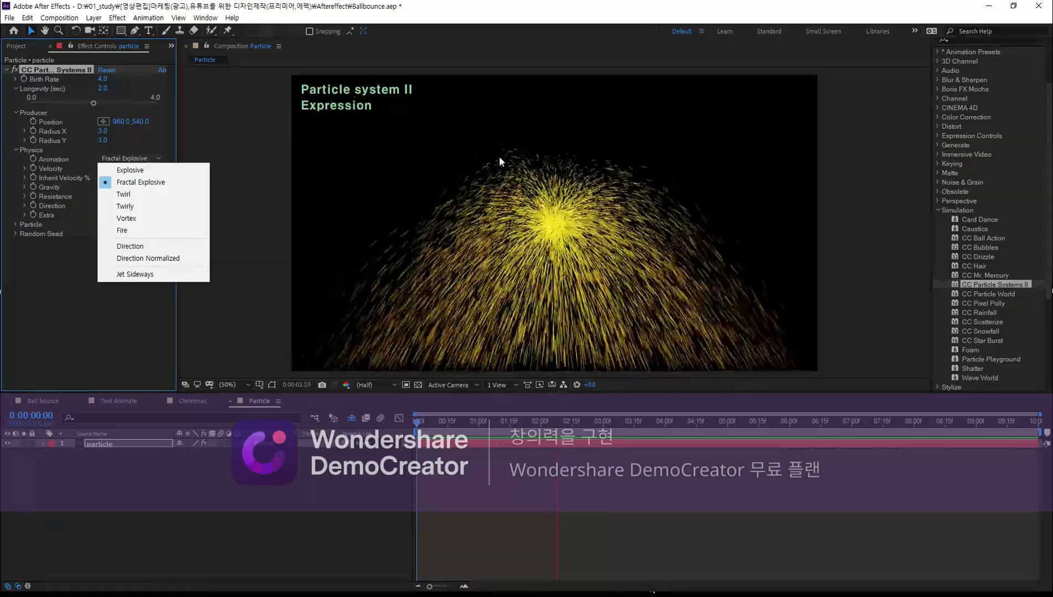
{"action": "left_click", "coordinate": [166, 171]}
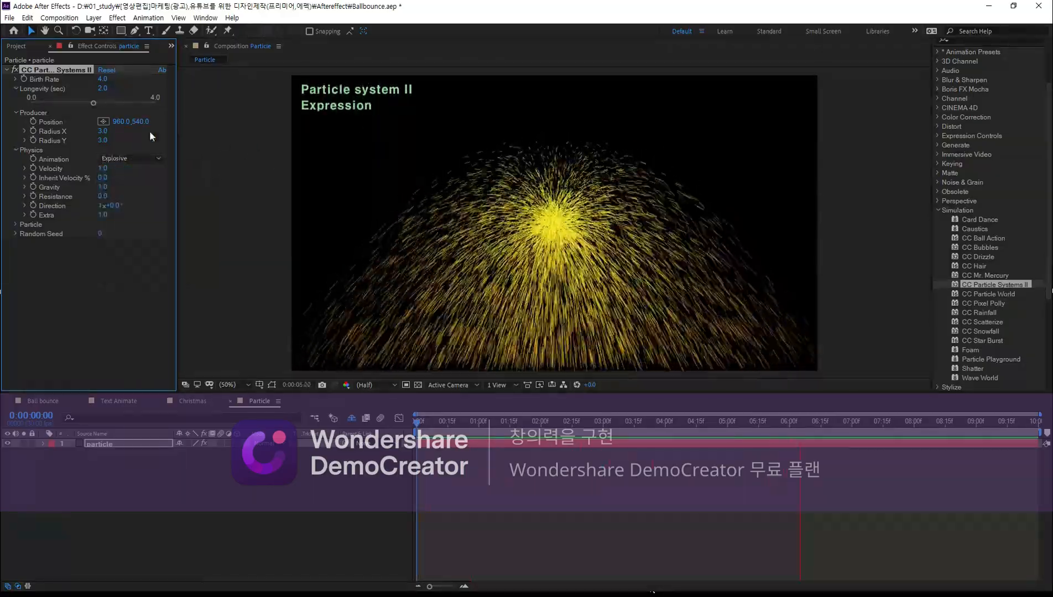
{"action": "left_click", "coordinate": [111, 156]}
{"action": "left_click", "coordinate": [176, 181]}
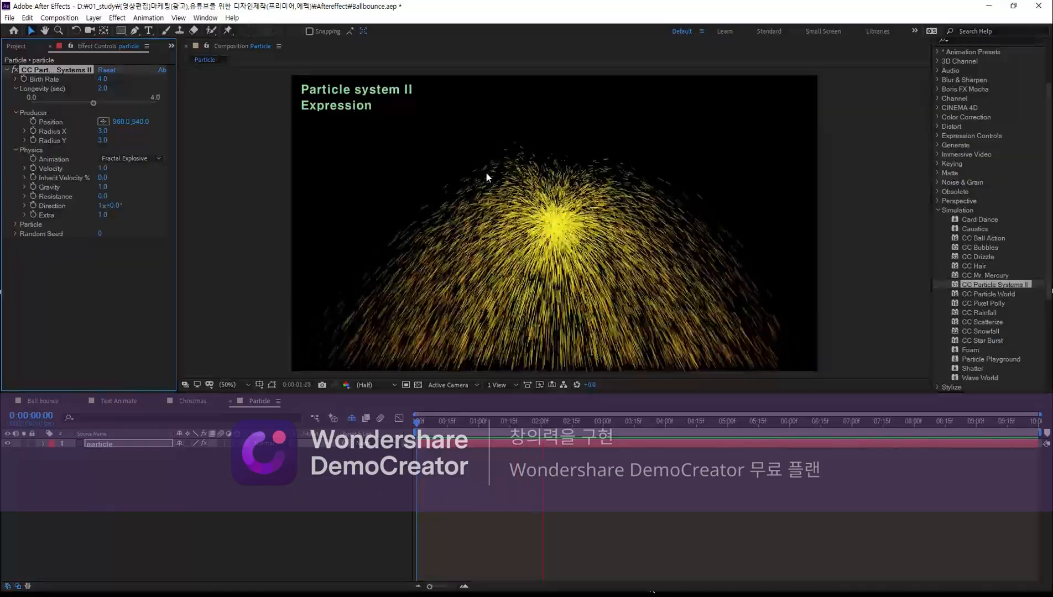
Step: Try the Twirl, Twirly, Vortex and Fire types in turn for the Physics animation while the preview plays
{"action": "left_click", "coordinate": [141, 158]}
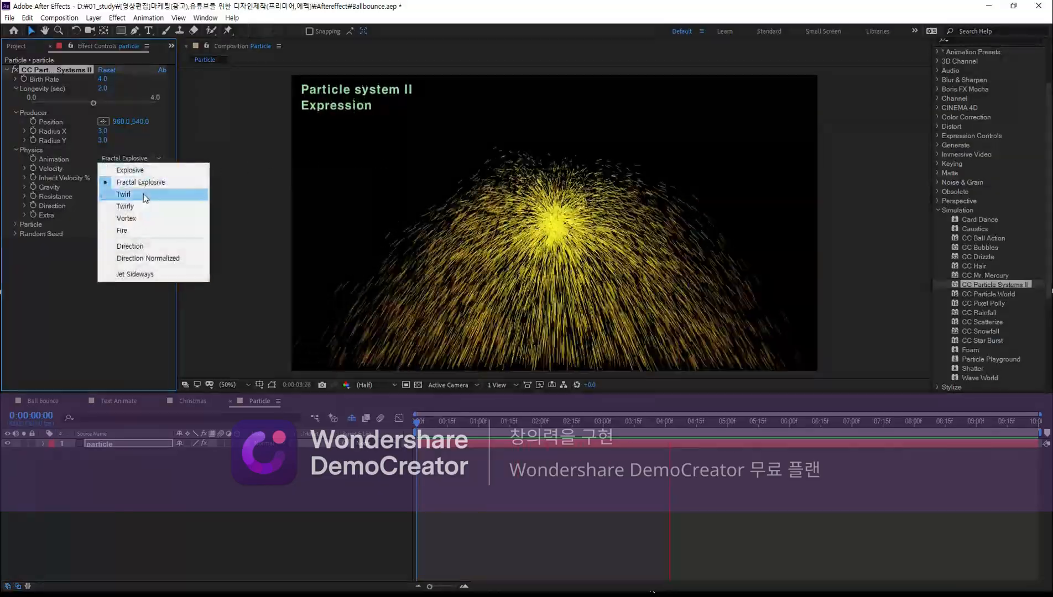
{"action": "left_click", "coordinate": [141, 193]}
{"action": "left_click", "coordinate": [138, 159]}
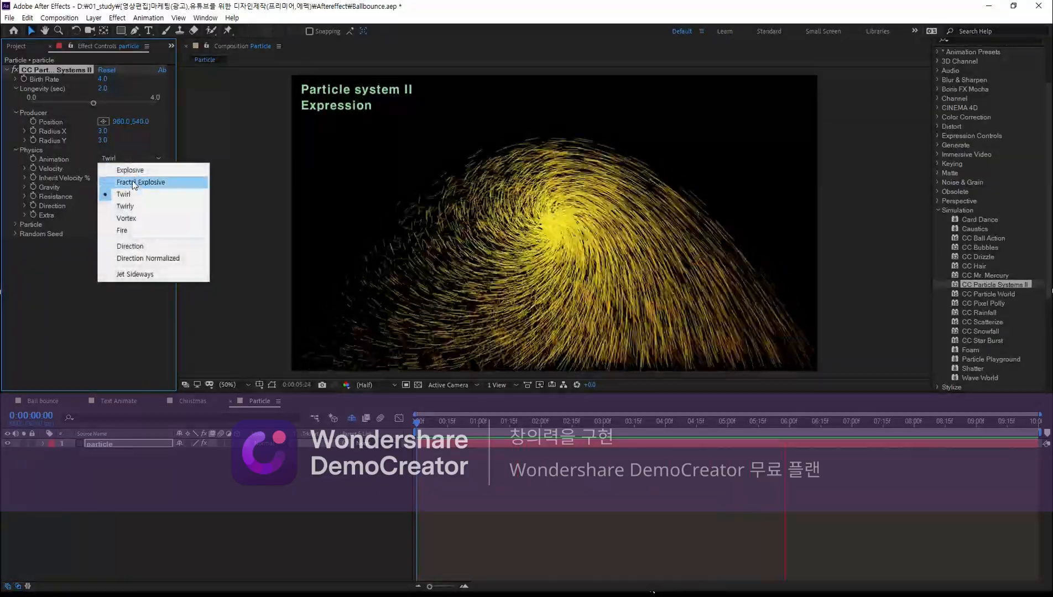
{"action": "left_click", "coordinate": [138, 206]}
{"action": "left_click", "coordinate": [138, 158]}
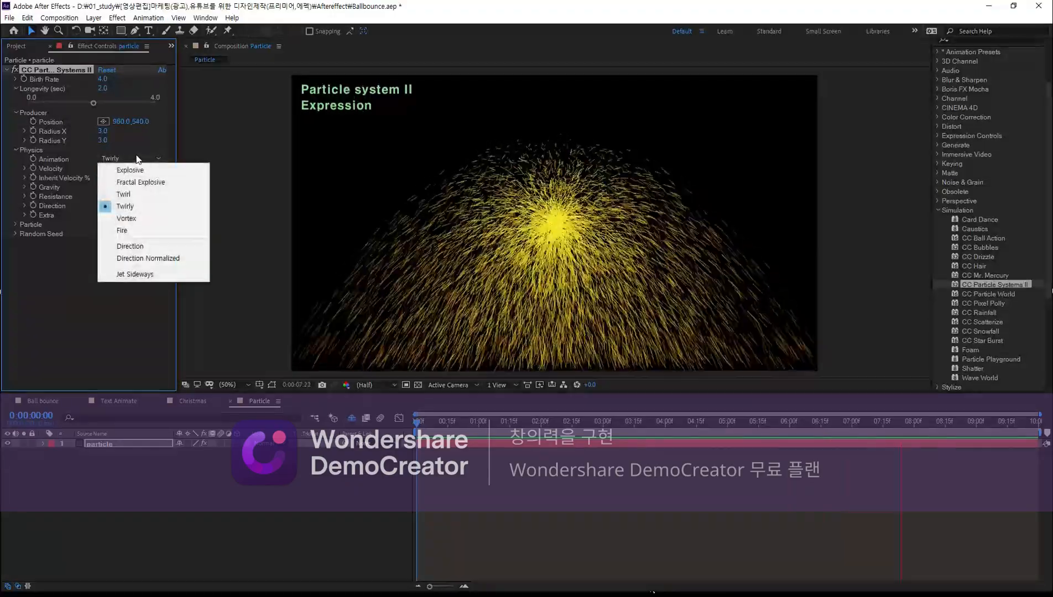
{"action": "left_click", "coordinate": [132, 218]}
{"action": "left_click", "coordinate": [135, 158]}
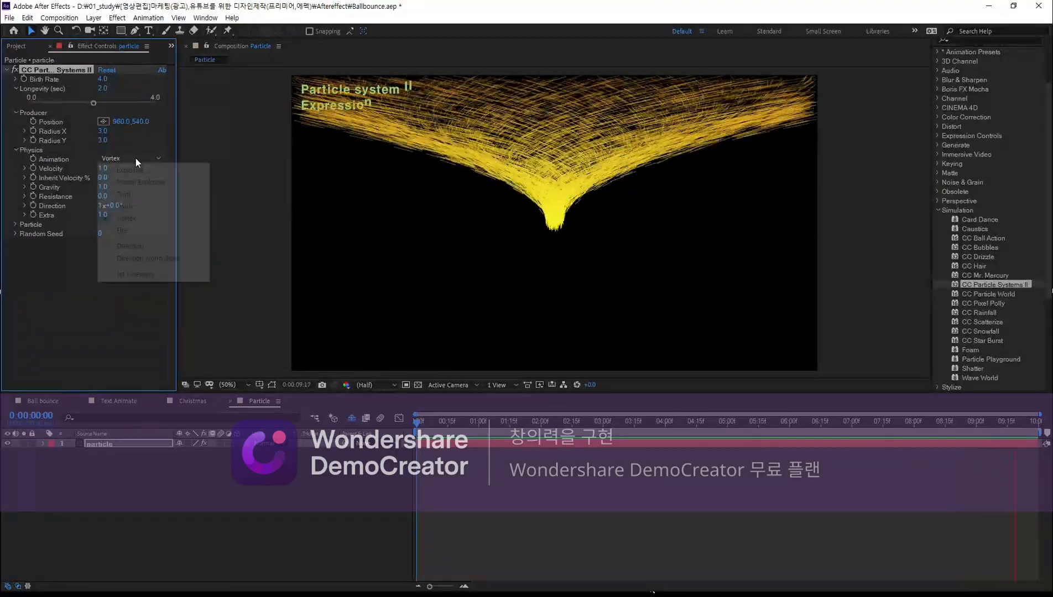
{"action": "left_click", "coordinate": [132, 230]}
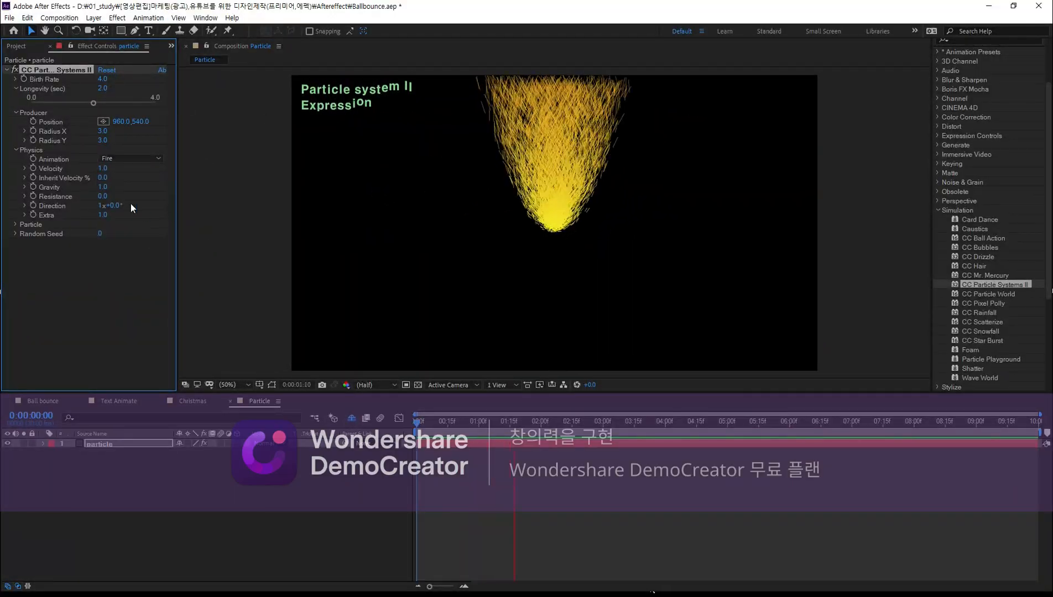
Step: Try the Direction, Direction Normalized and Jet Sideways types for the Physics animation during playback, and return to Fractal Explosive
{"action": "left_click", "coordinate": [133, 158]}
{"action": "left_click", "coordinate": [133, 246]}
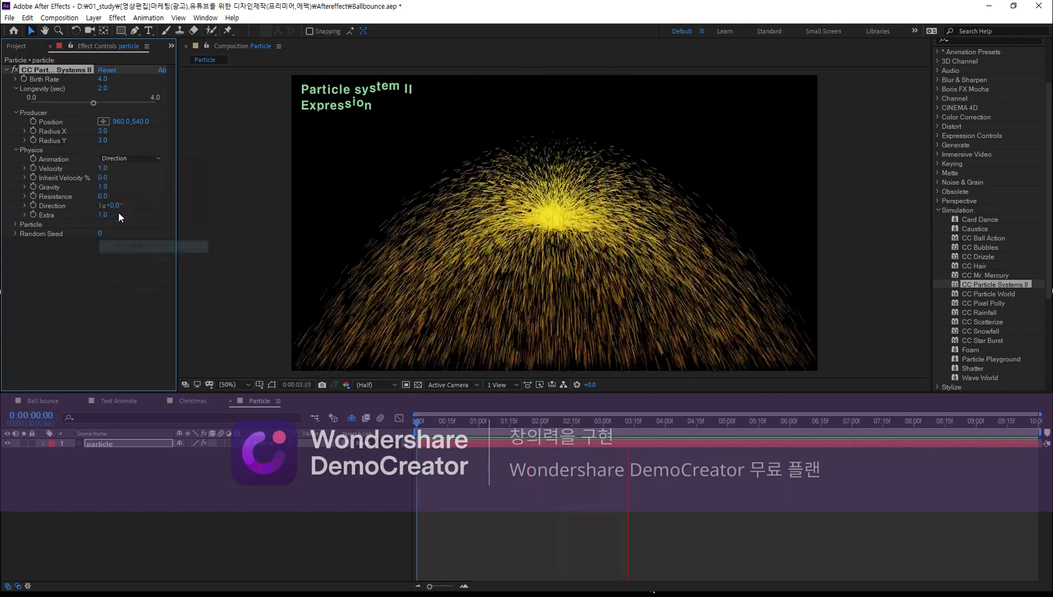
{"action": "left_click", "coordinate": [128, 159]}
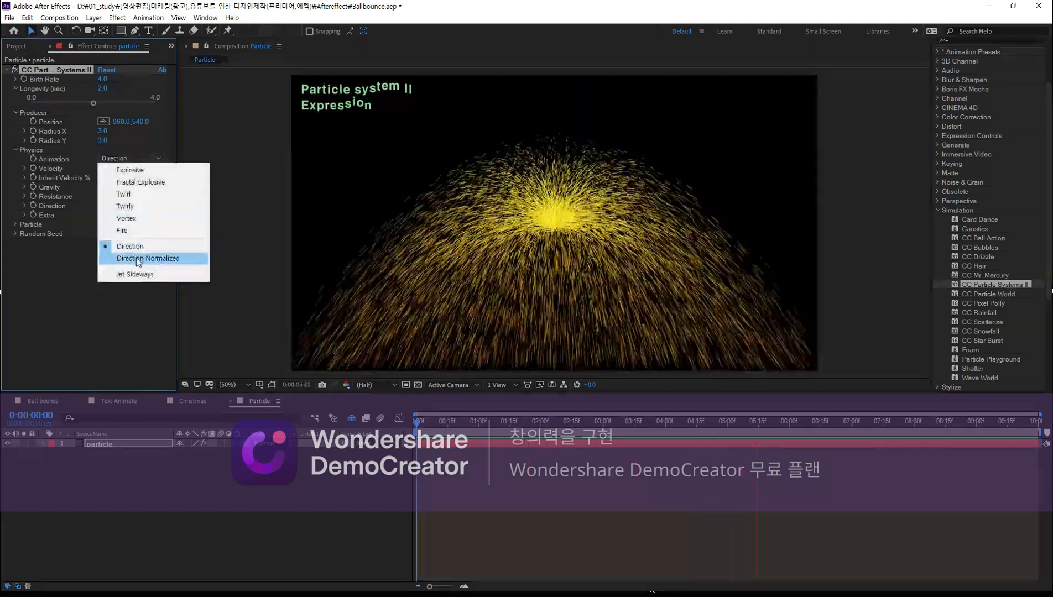
{"action": "left_click", "coordinate": [135, 258]}
{"action": "left_click", "coordinate": [129, 159]}
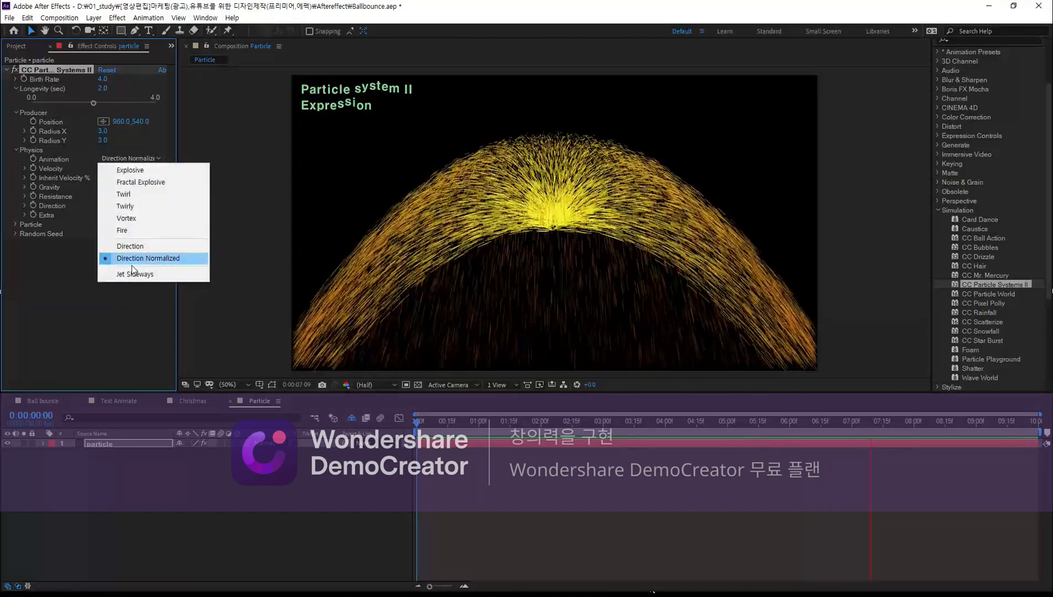
{"action": "left_click", "coordinate": [139, 275]}
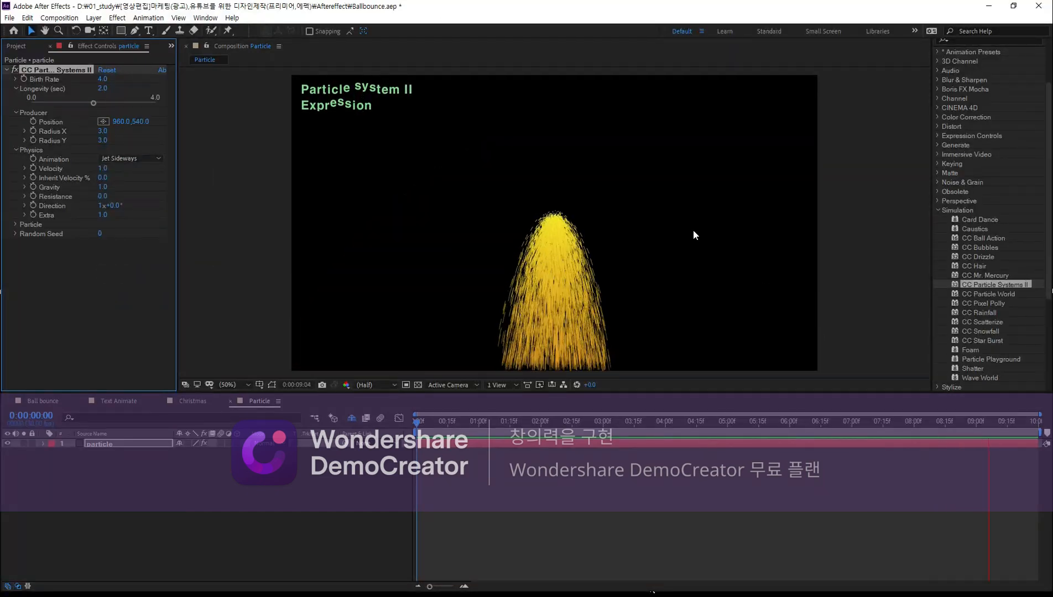
{"action": "left_click", "coordinate": [131, 158]}
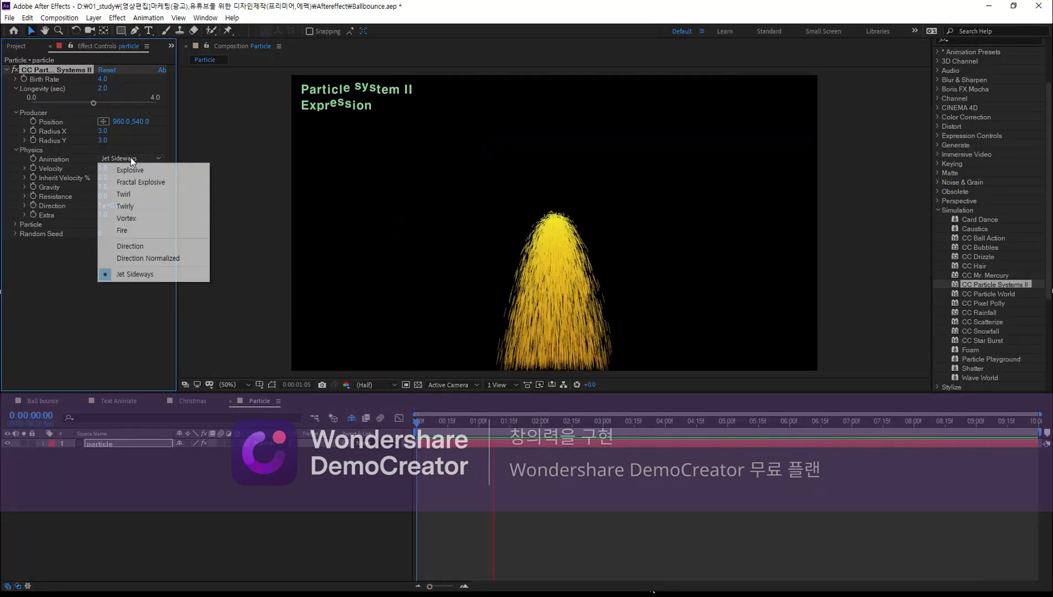
{"action": "left_click", "coordinate": [135, 180]}
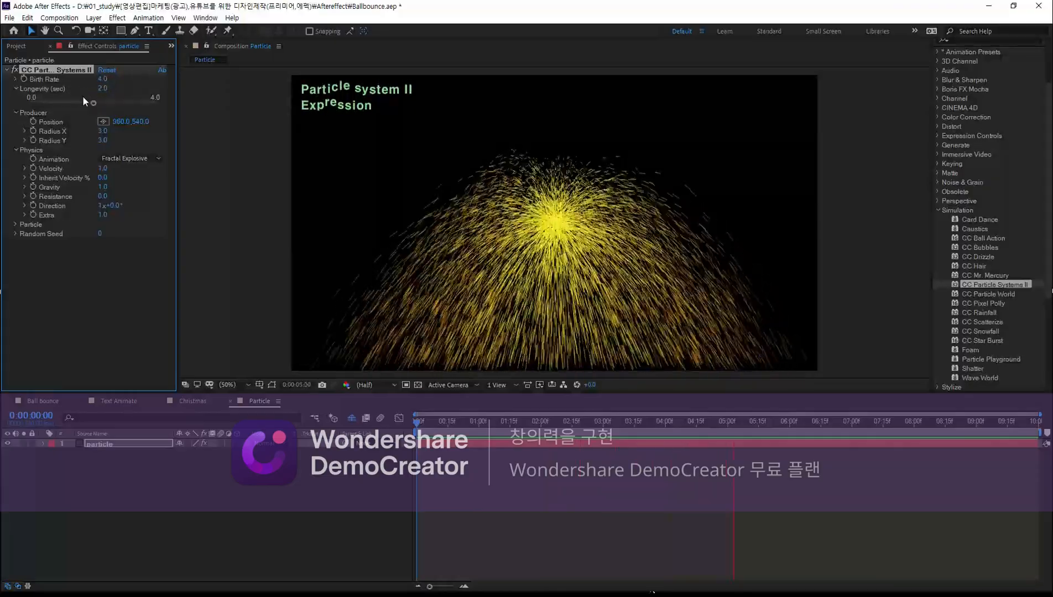
Step: Shorten the particles' Longevity to about 0.6 seconds to compare the effect during playback, and restore it to 2
{"action": "left_click_drag", "start_coordinate": [100, 89], "coordinate": [44, 106]}
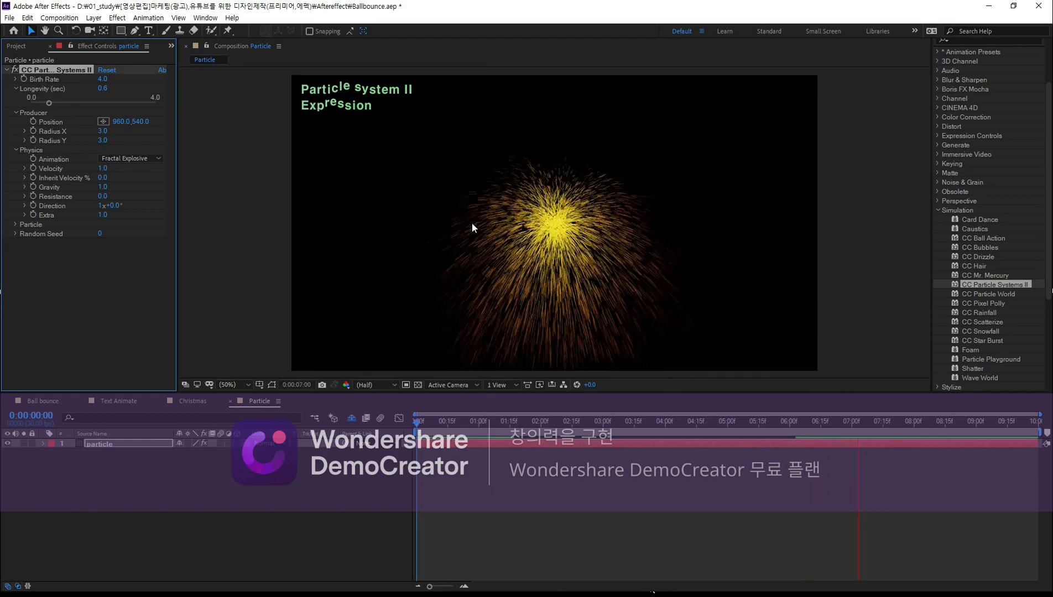
{"action": "left_click", "coordinate": [106, 88]}
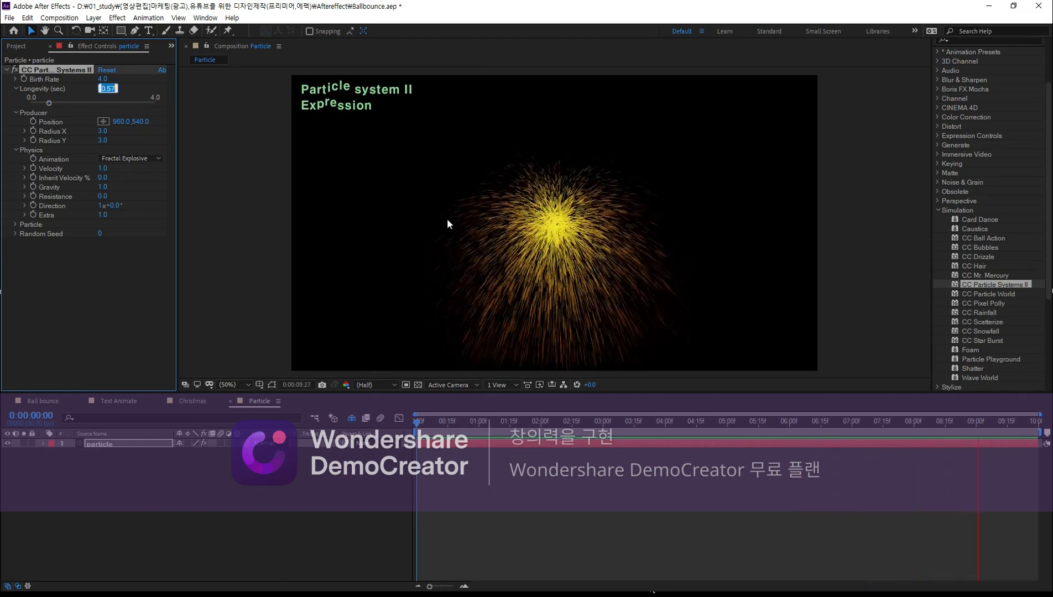
{"action": "type", "text": "2"}
{"action": "key", "text": "Return"}
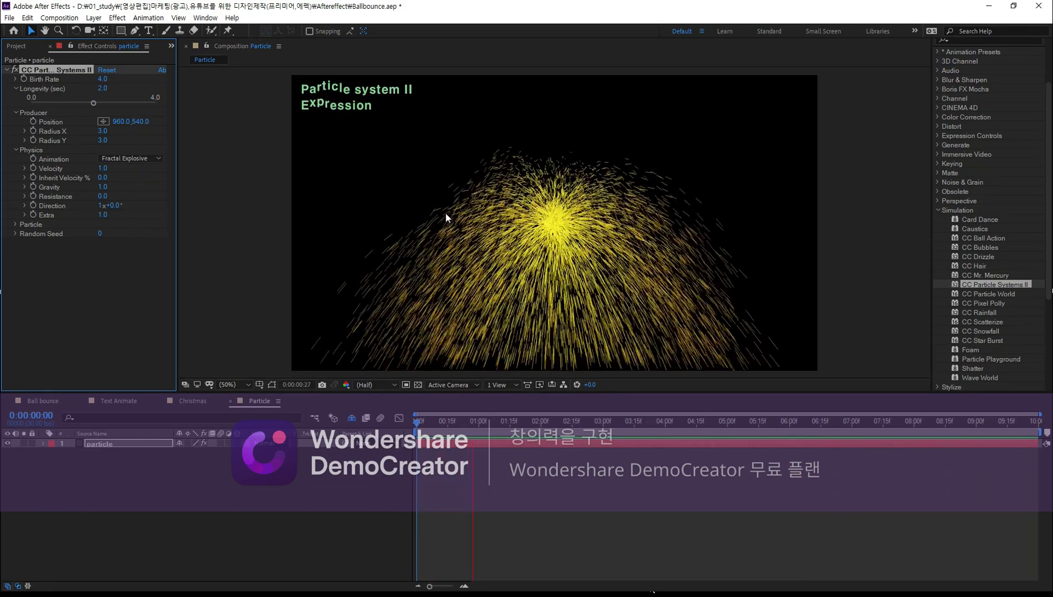
Step: Lower the Physics Velocity to 0.4 and set Gravity to 0 while the preview plays
{"action": "left_click_drag", "start_coordinate": [111, 169], "coordinate": [76, 174]}
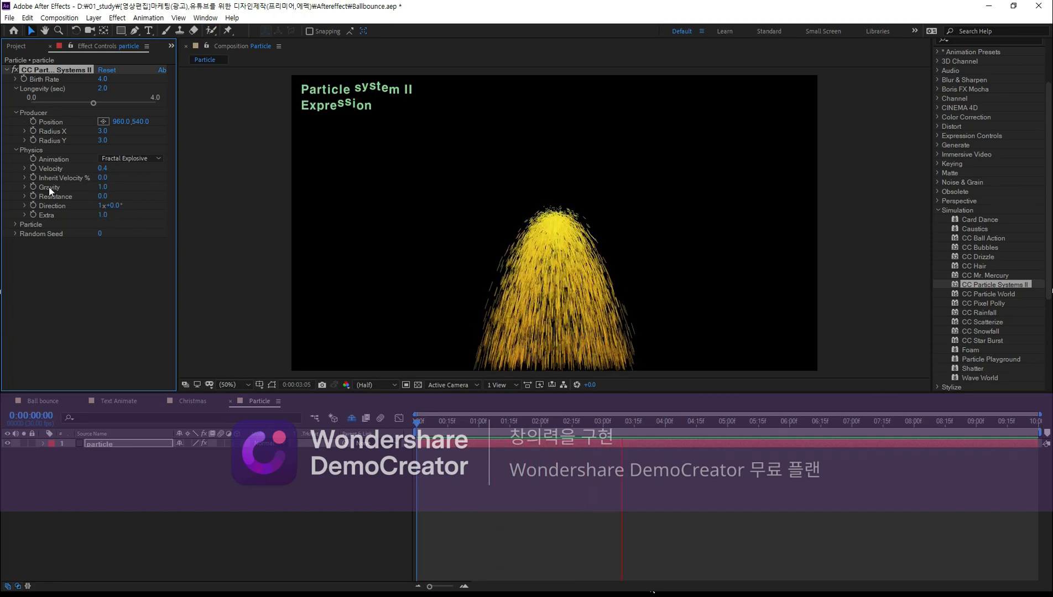
{"action": "left_click", "coordinate": [103, 187]}
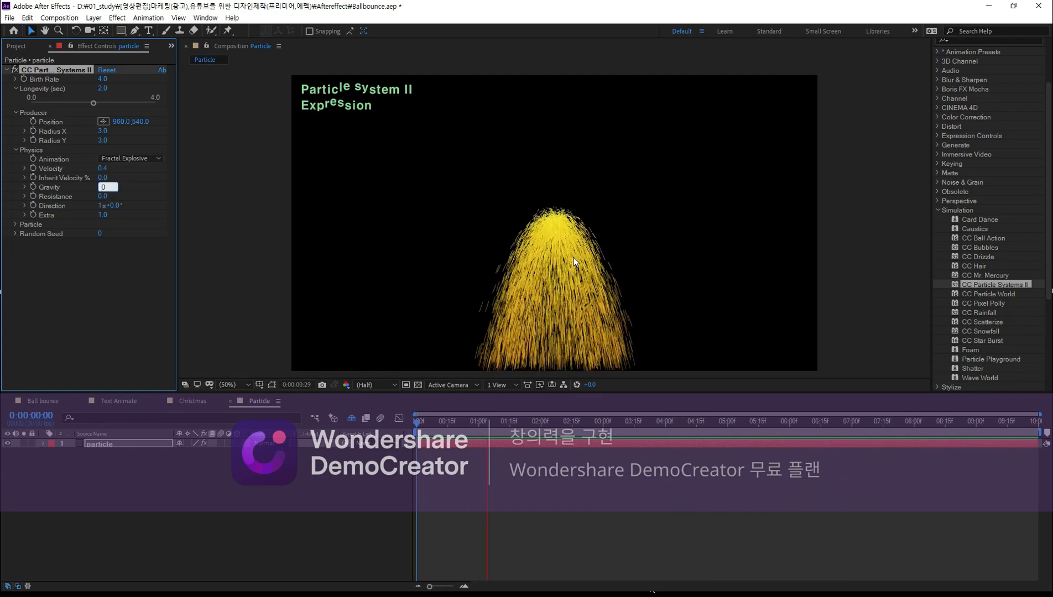
{"action": "type", "text": "0"}
{"action": "key", "text": "Return"}
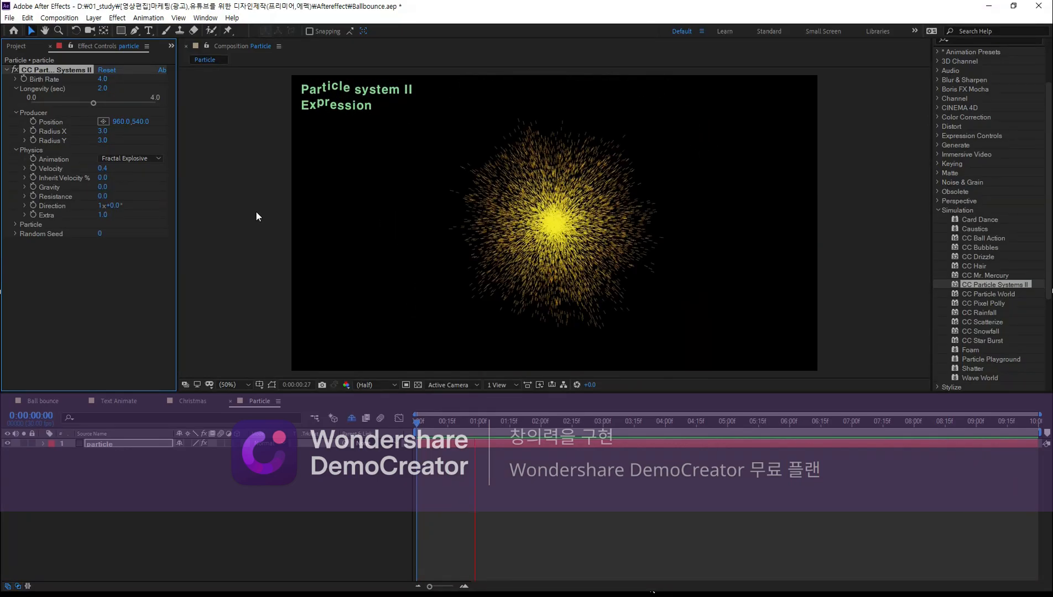
Step: Set the Physics Gravity to 0.2 and raise Resistance to 19.9 while the preview plays
{"action": "left_click", "coordinate": [102, 186]}
{"action": "type", "text": "0.2"}
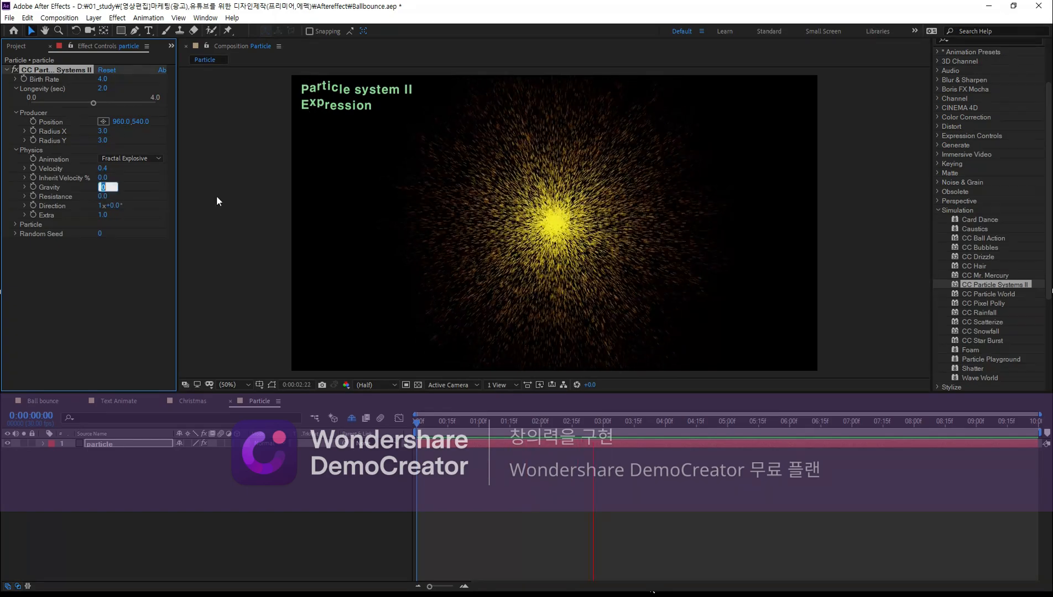
{"action": "key", "text": "Return"}
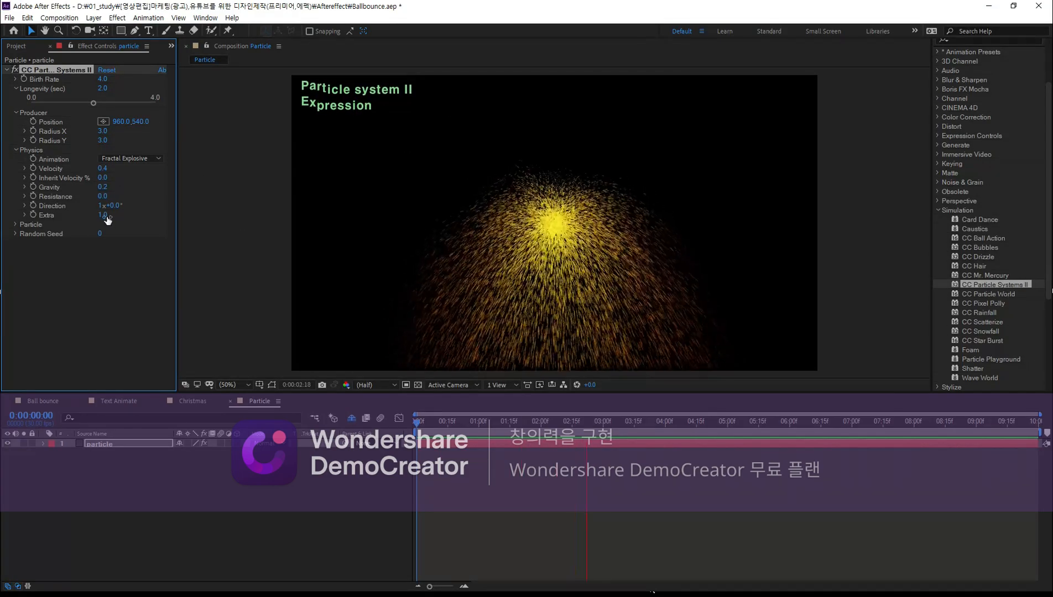
{"action": "left_click_drag", "start_coordinate": [105, 198], "coordinate": [114, 202]}
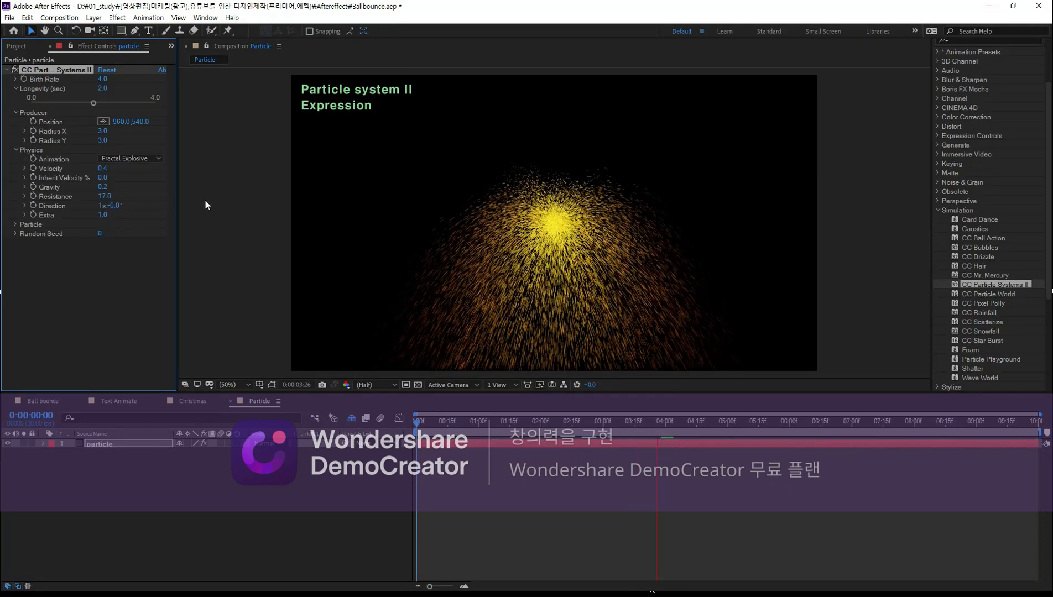
{"action": "left_click_drag", "start_coordinate": [205, 203], "coordinate": [223, 202]}
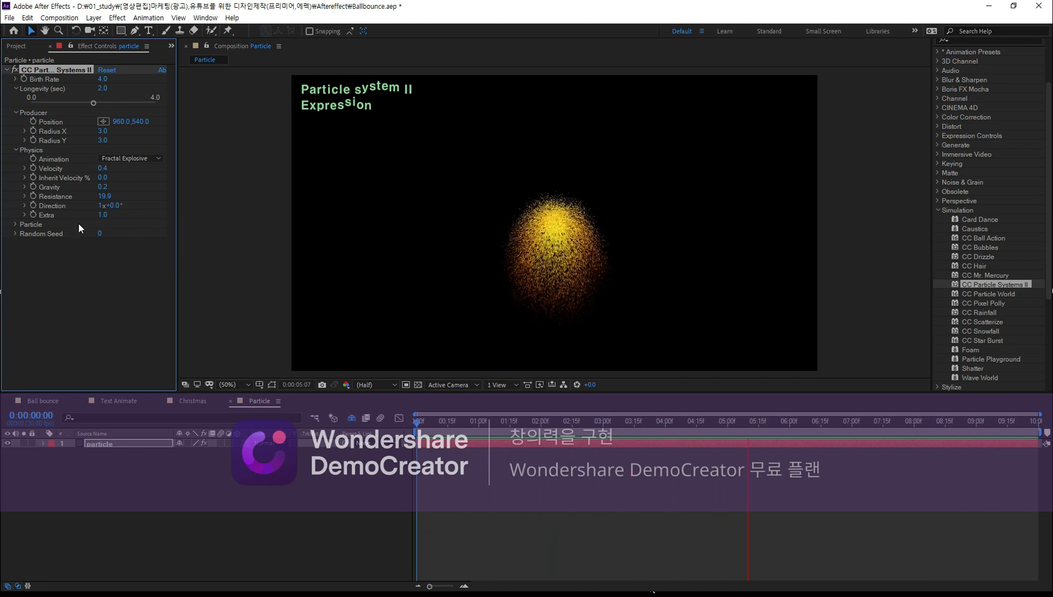
{"action": "left_click", "coordinate": [159, 159]}
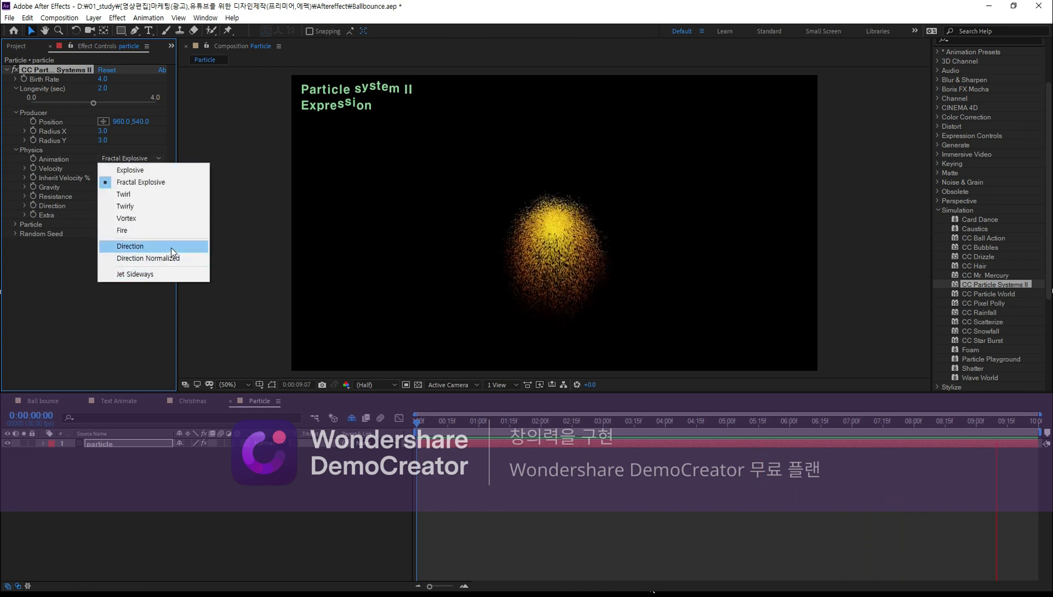
{"action": "left_click", "coordinate": [105, 349]}
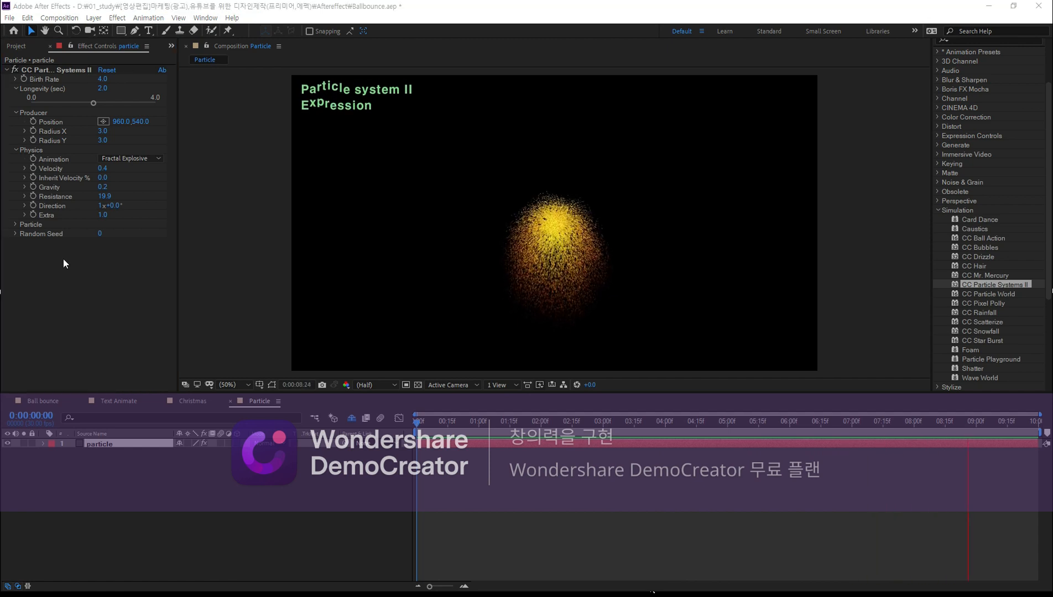
Step: Expand the Particle settings, reset CC Particle Systems II to its defaults and stop the preview at 0:00:00:27
{"action": "left_click", "coordinate": [15, 225]}
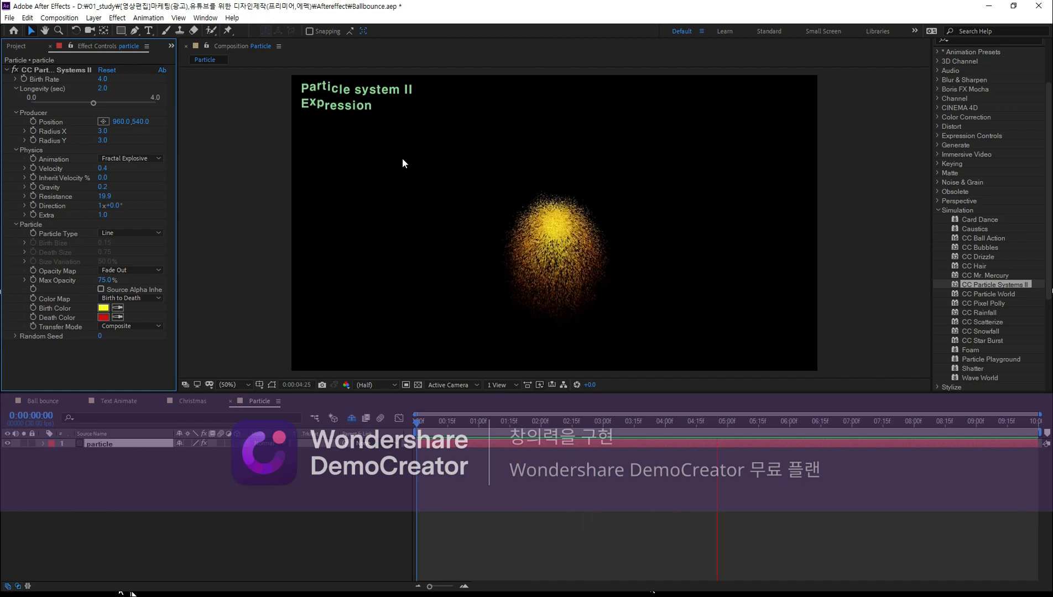
{"action": "left_click", "coordinate": [114, 70]}
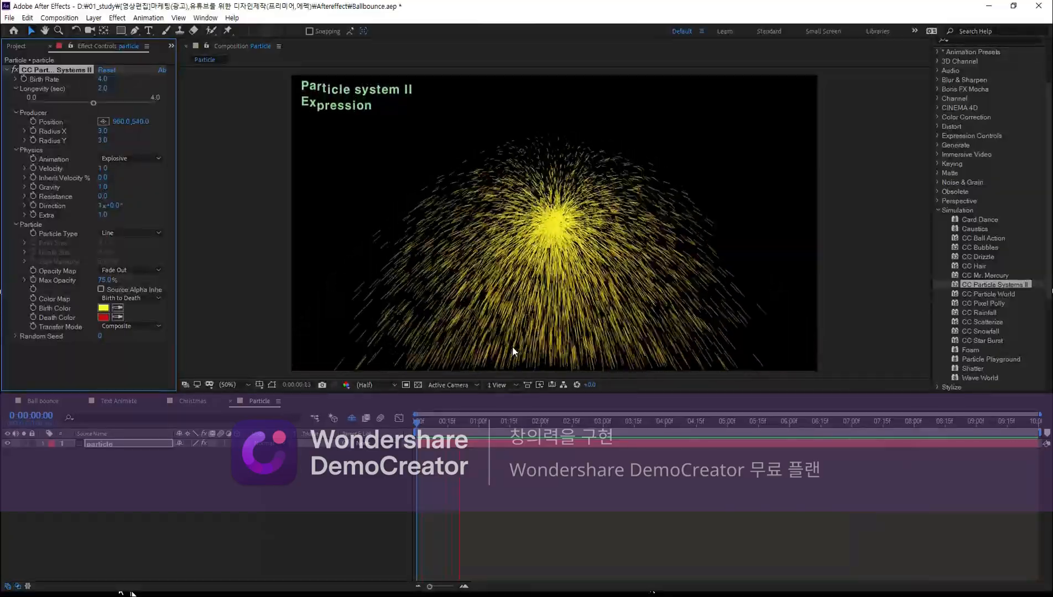
{"action": "left_click", "coordinate": [407, 229]}
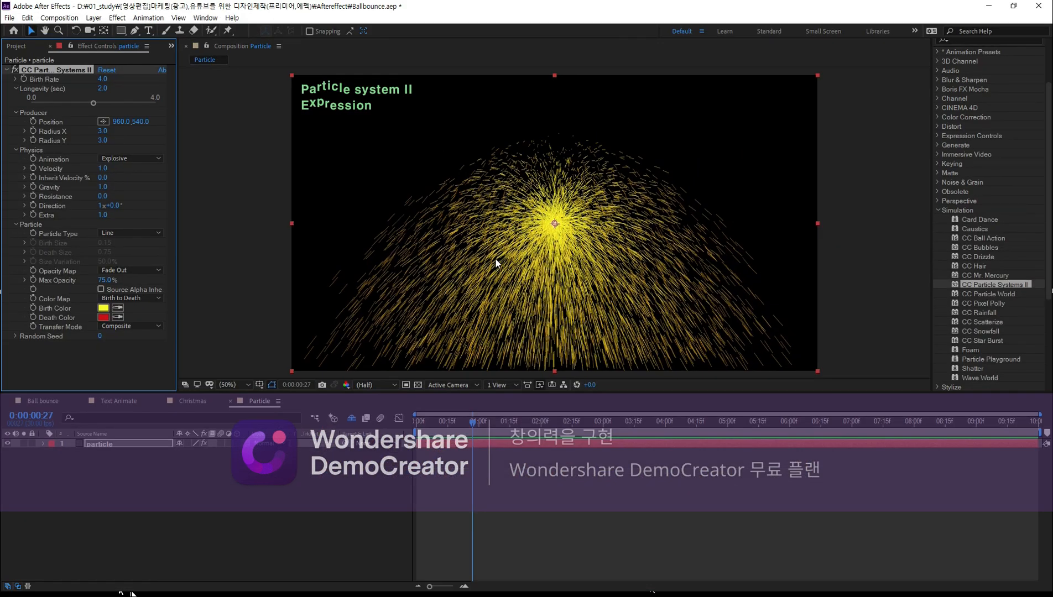
Step: Try the Star, Shaded Sphere and Faded Sphere particle types in turn while playing the preview
{"action": "left_click", "coordinate": [110, 233]}
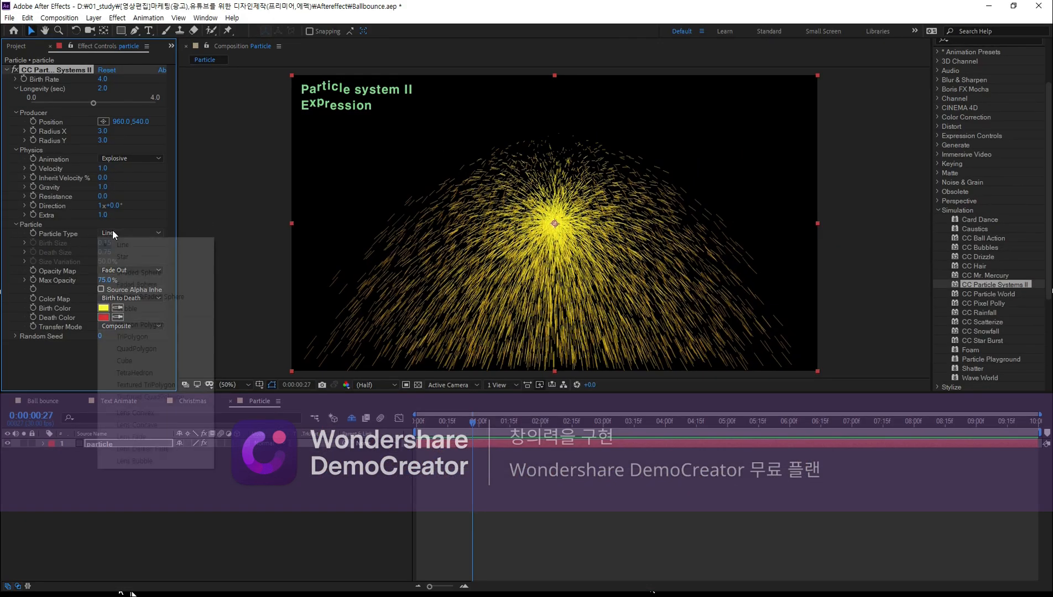
{"action": "left_click", "coordinate": [135, 256]}
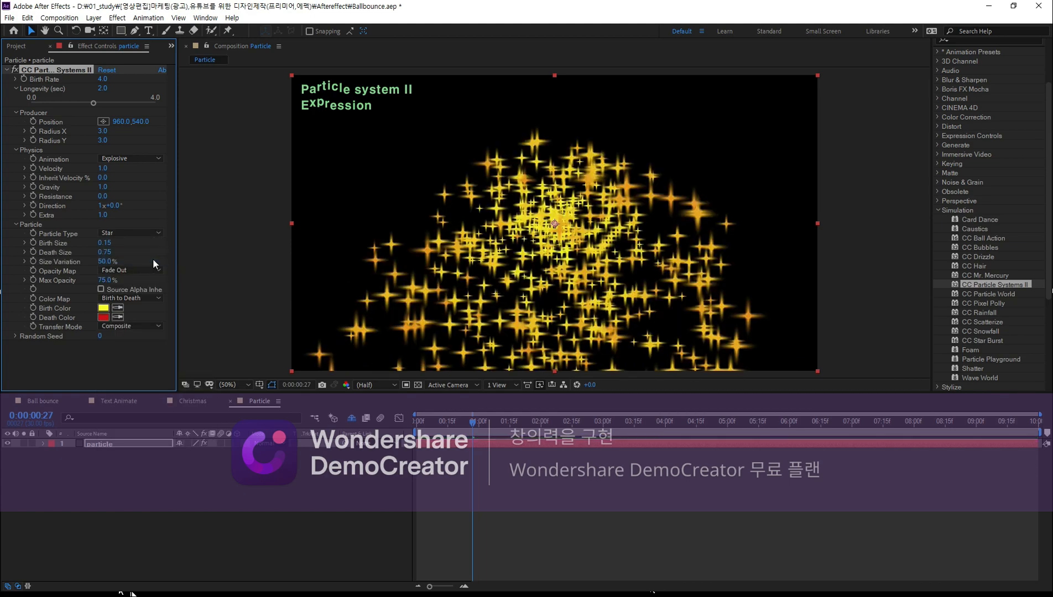
{"action": "key", "text": "space"}
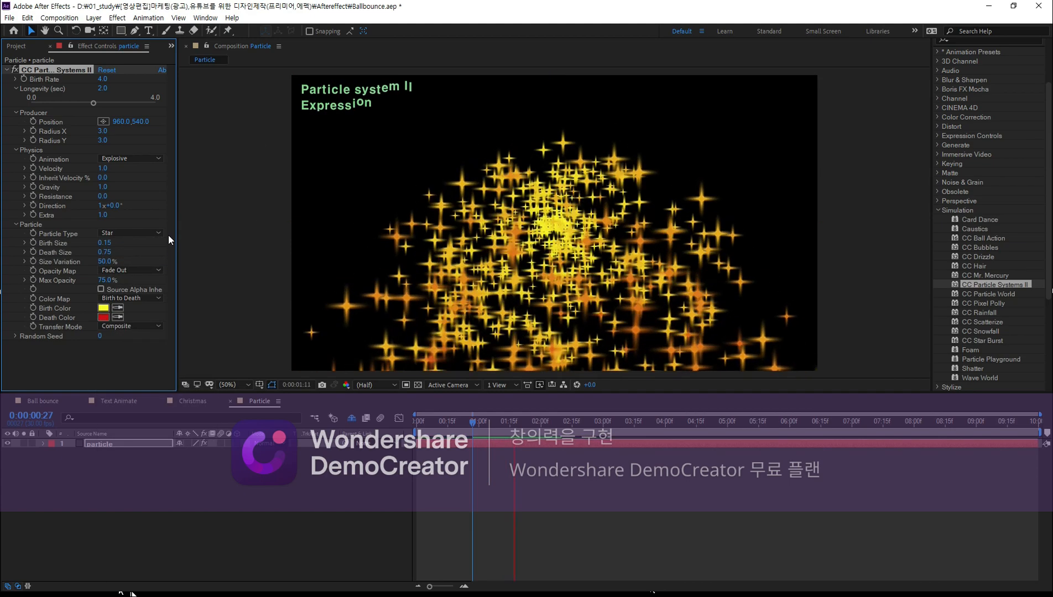
{"action": "left_click", "coordinate": [139, 234]}
{"action": "left_click", "coordinate": [136, 273]}
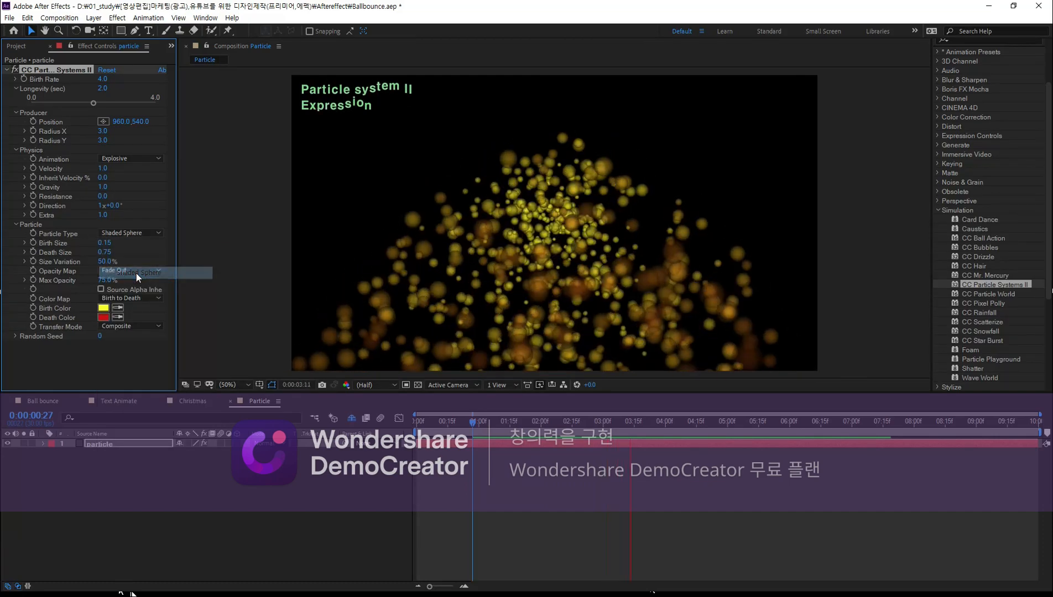
{"action": "left_click", "coordinate": [134, 231]}
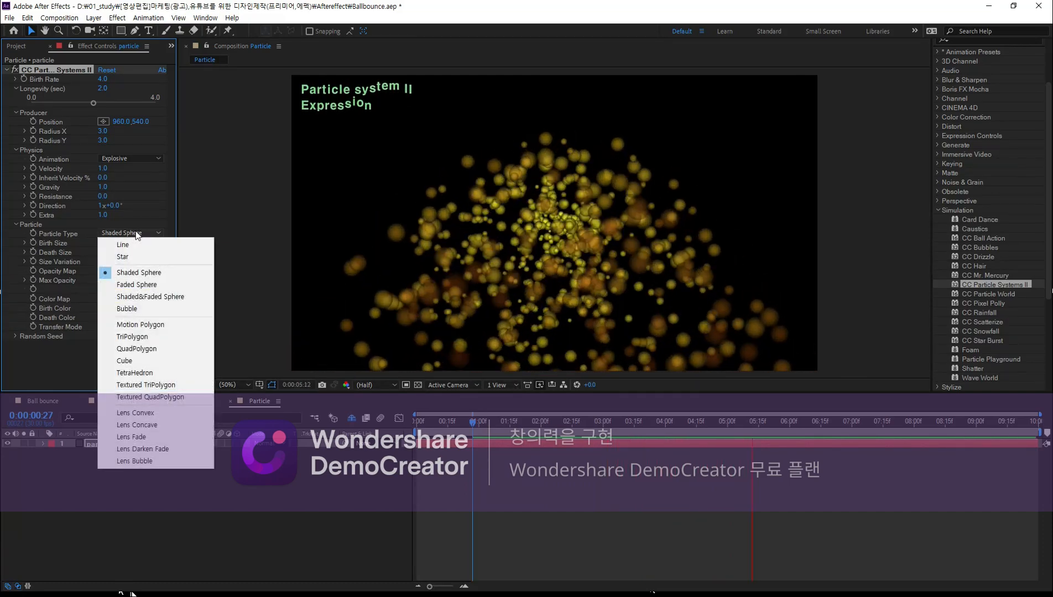
{"action": "left_click", "coordinate": [166, 284]}
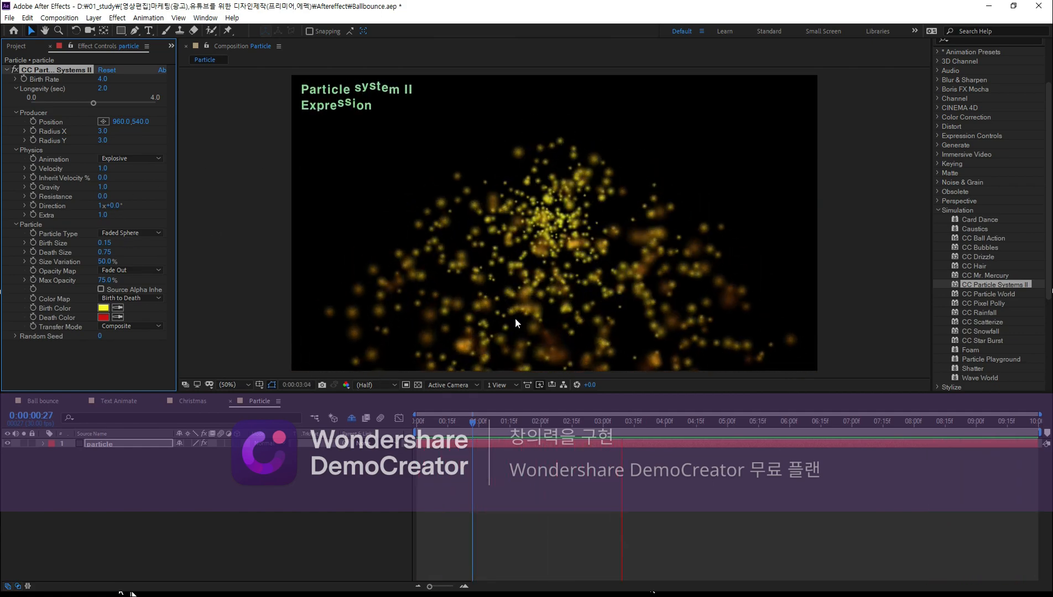
Step: Try the Shaded&Faded Sphere, Bubble and Motion Polygon particle types in turn during playback
{"action": "left_click", "coordinate": [140, 233]}
{"action": "key", "text": "Down"}
{"action": "key", "text": "Return"}
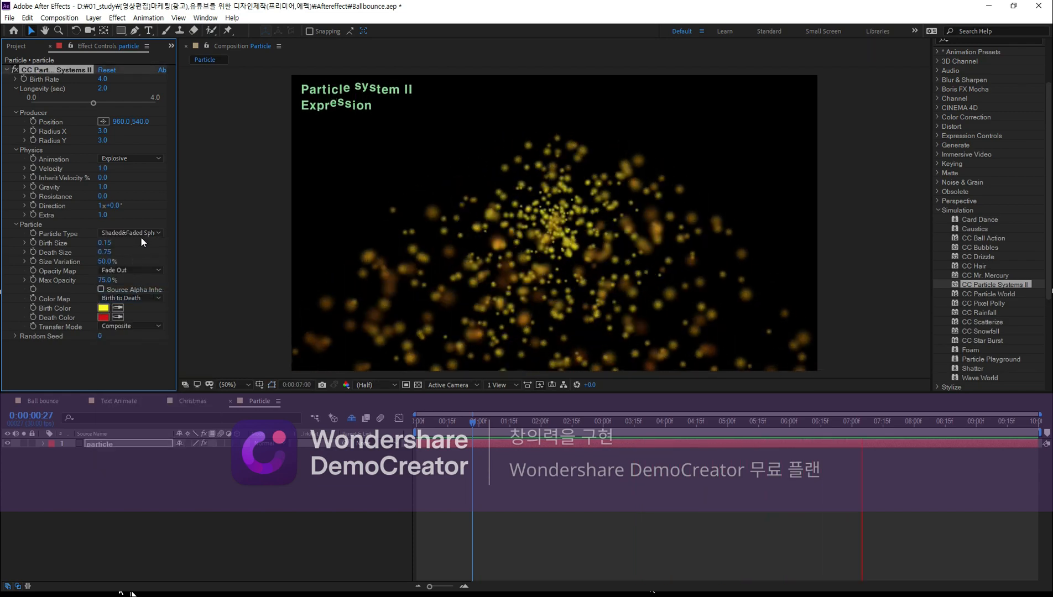
{"action": "left_click", "coordinate": [143, 309]}
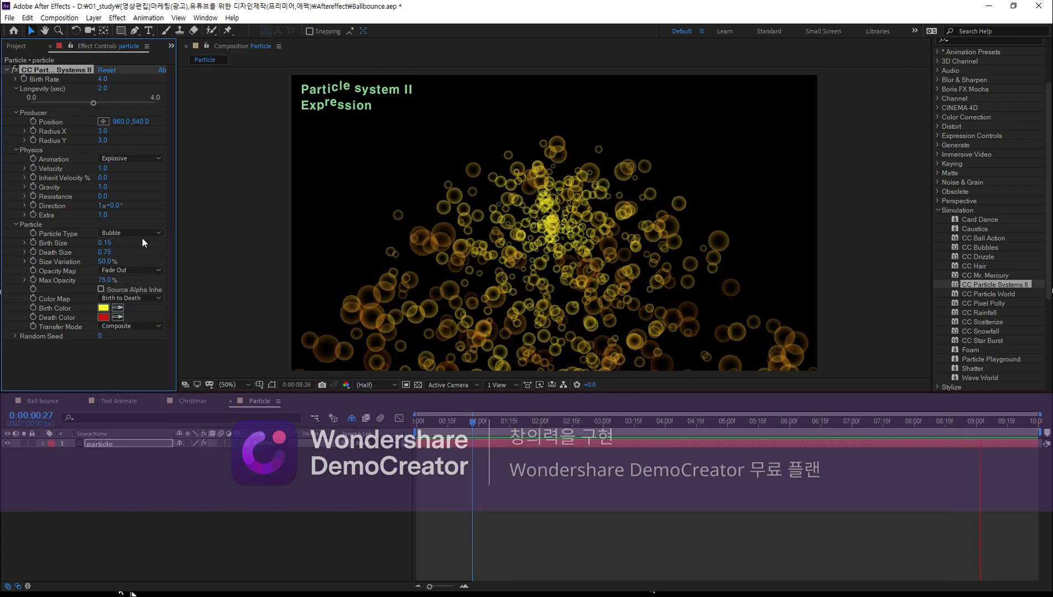
{"action": "left_click", "coordinate": [141, 230]}
{"action": "left_click", "coordinate": [144, 319]}
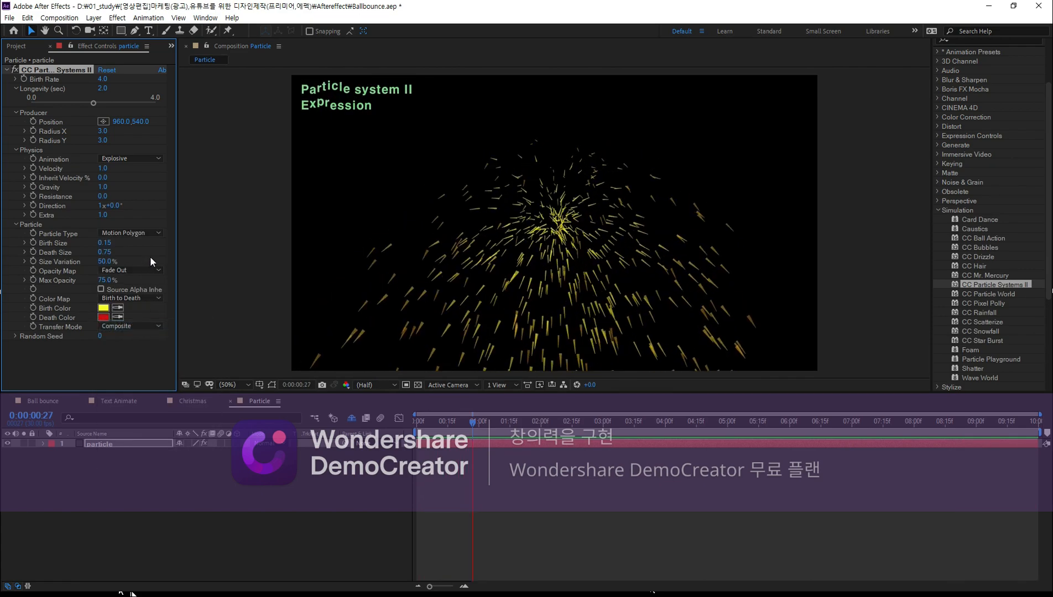
Step: Try the TriPolygon, QuadPolygon and Cube particle types in turn while the preview plays
{"action": "left_click", "coordinate": [138, 233]}
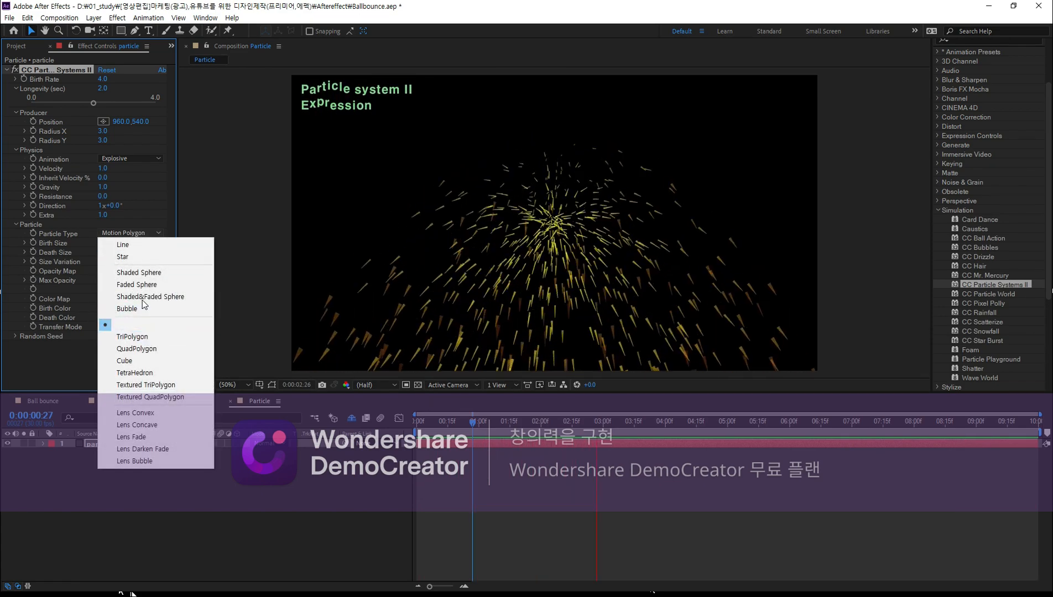
{"action": "left_click", "coordinate": [138, 335]}
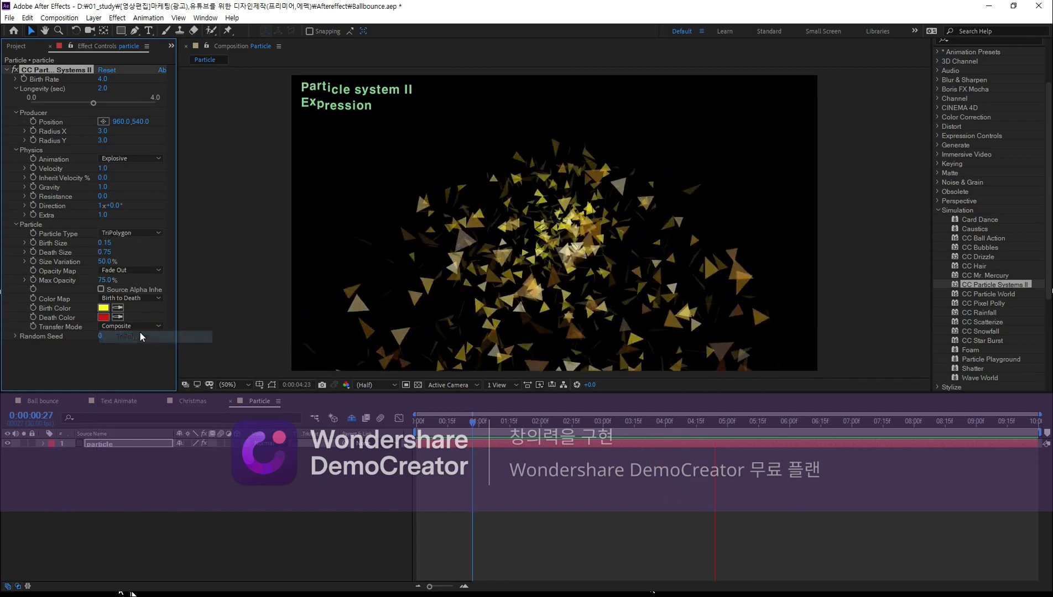
{"action": "left_click", "coordinate": [128, 233]}
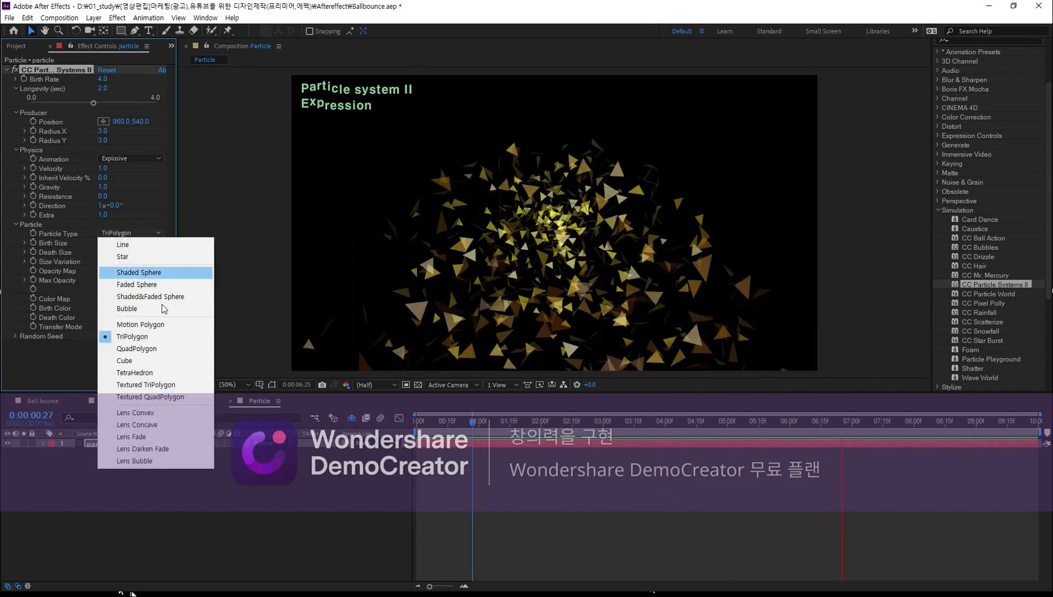
{"action": "left_click", "coordinate": [170, 349]}
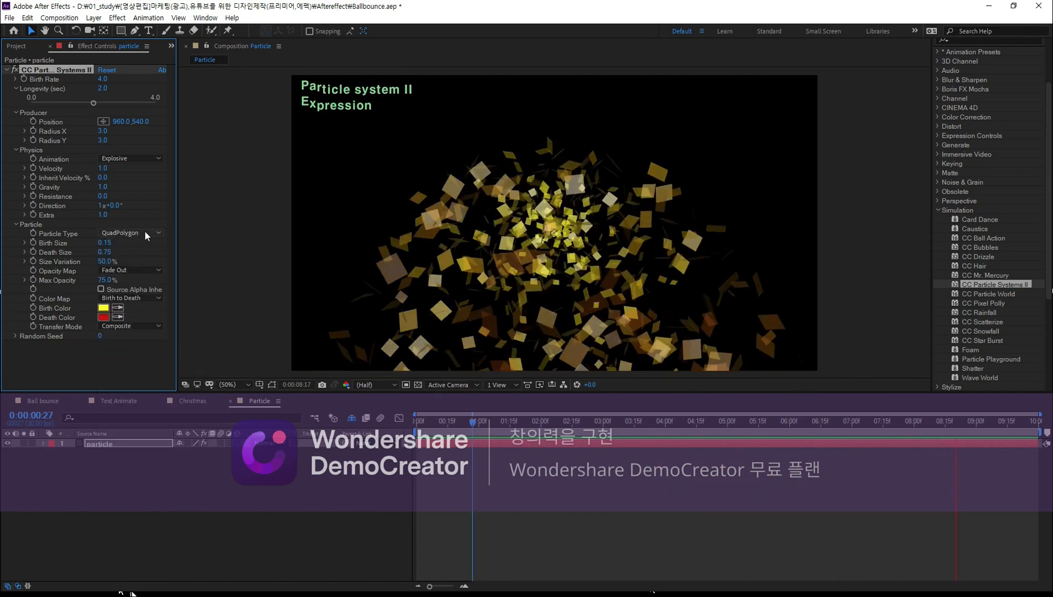
{"action": "left_click", "coordinate": [145, 233]}
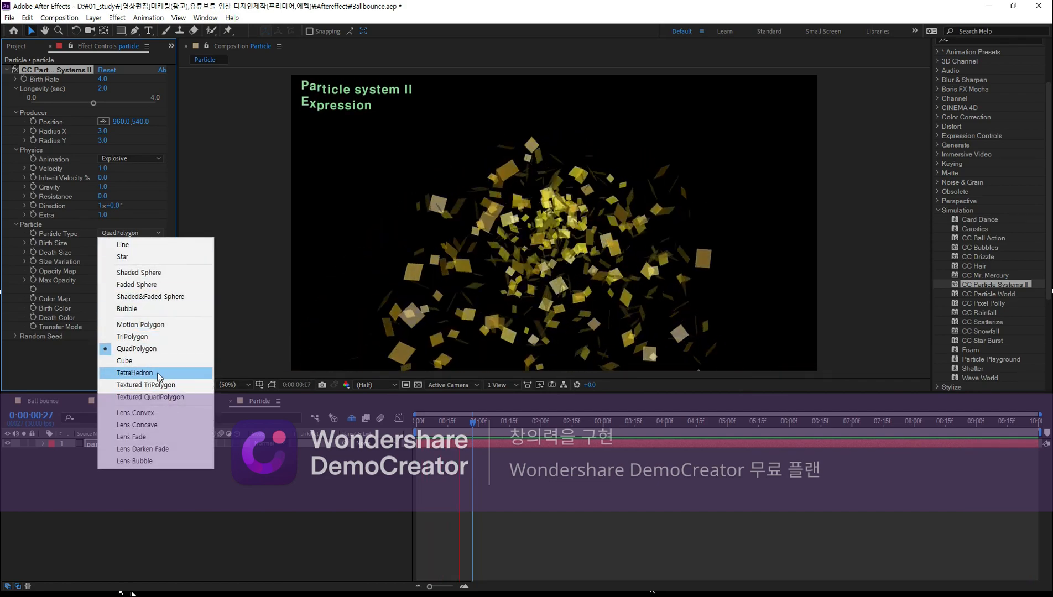
{"action": "left_click", "coordinate": [127, 360]}
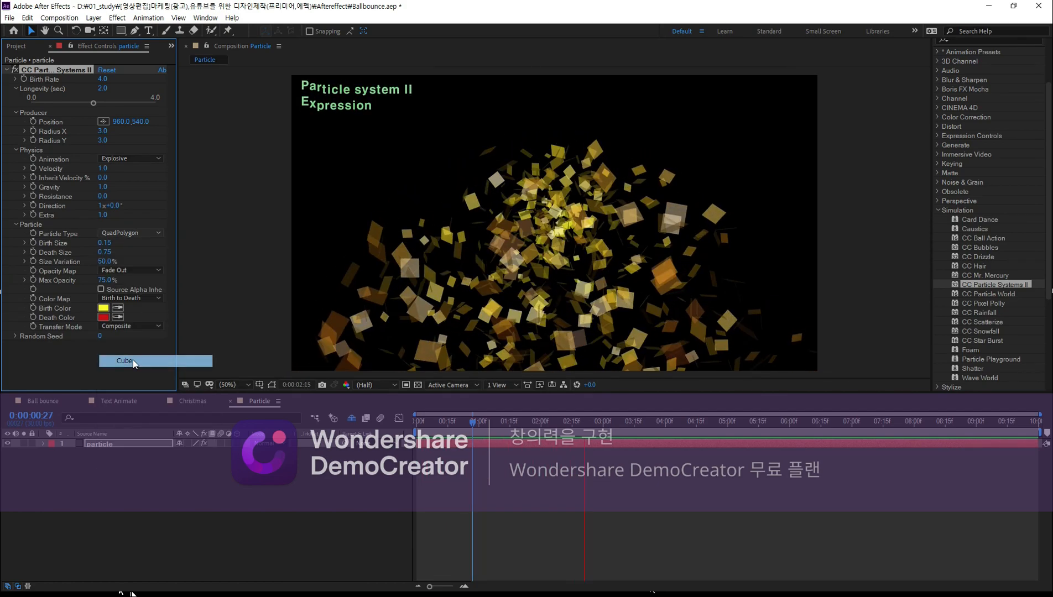
Step: Set the particle type to Faded Sphere and stop the preview at 0:00:01:10
{"action": "left_click", "coordinate": [126, 234]}
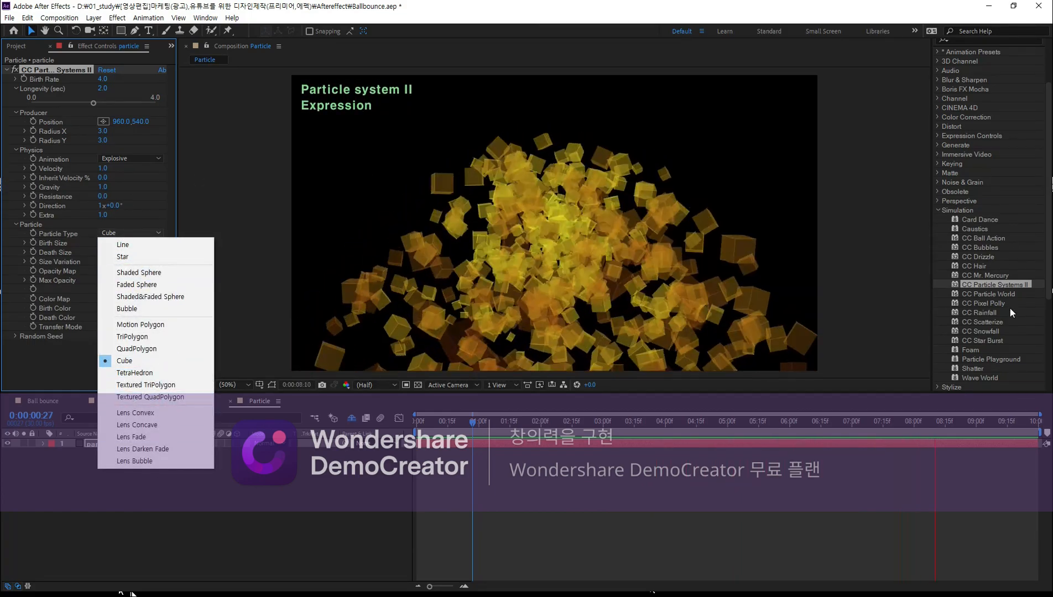
{"action": "left_click", "coordinate": [1000, 294]}
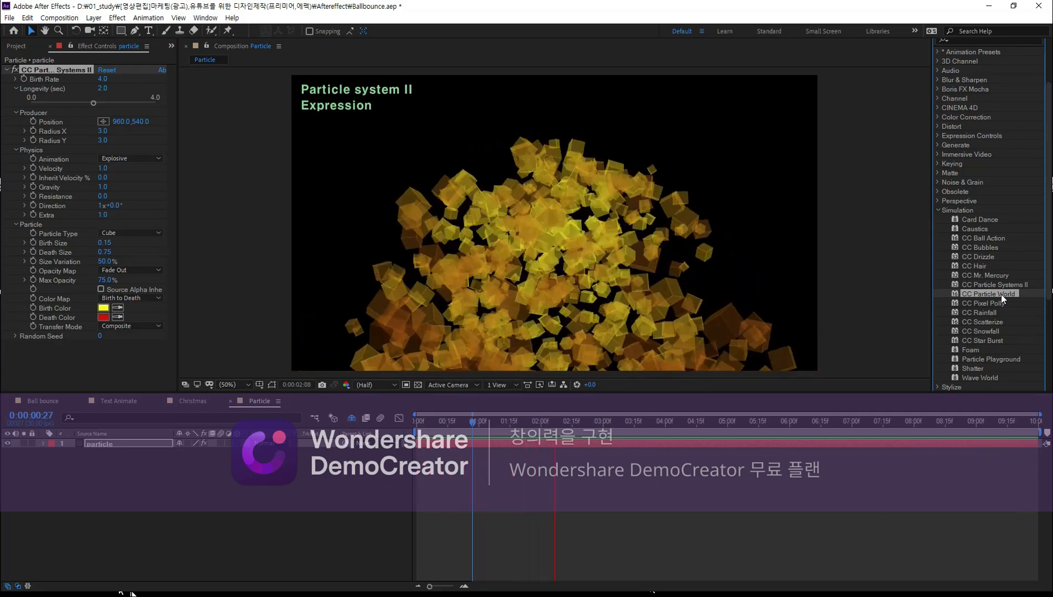
{"action": "left_click", "coordinate": [1008, 284]}
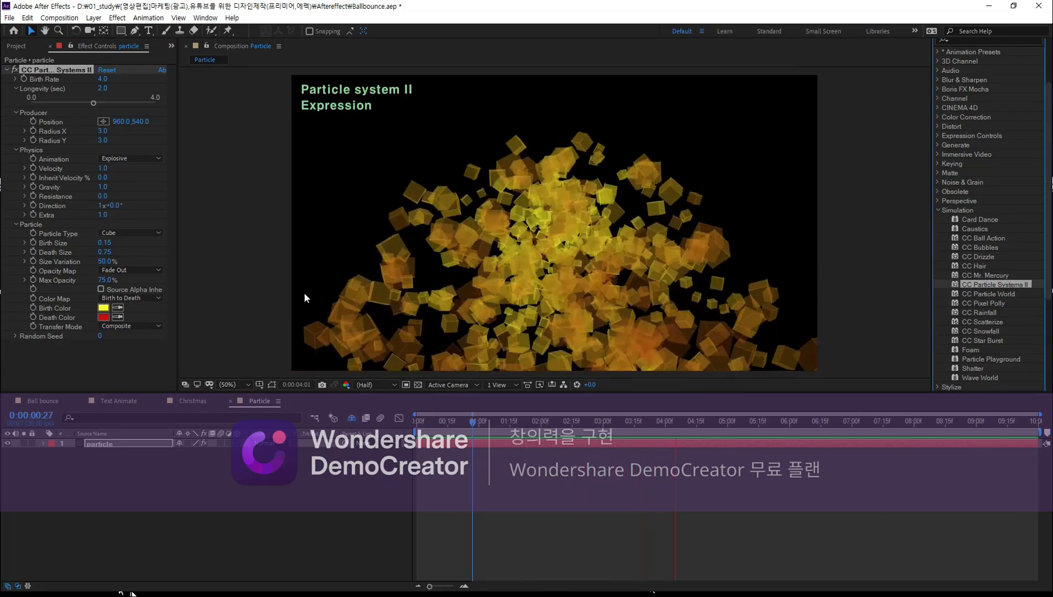
{"action": "left_click", "coordinate": [132, 233]}
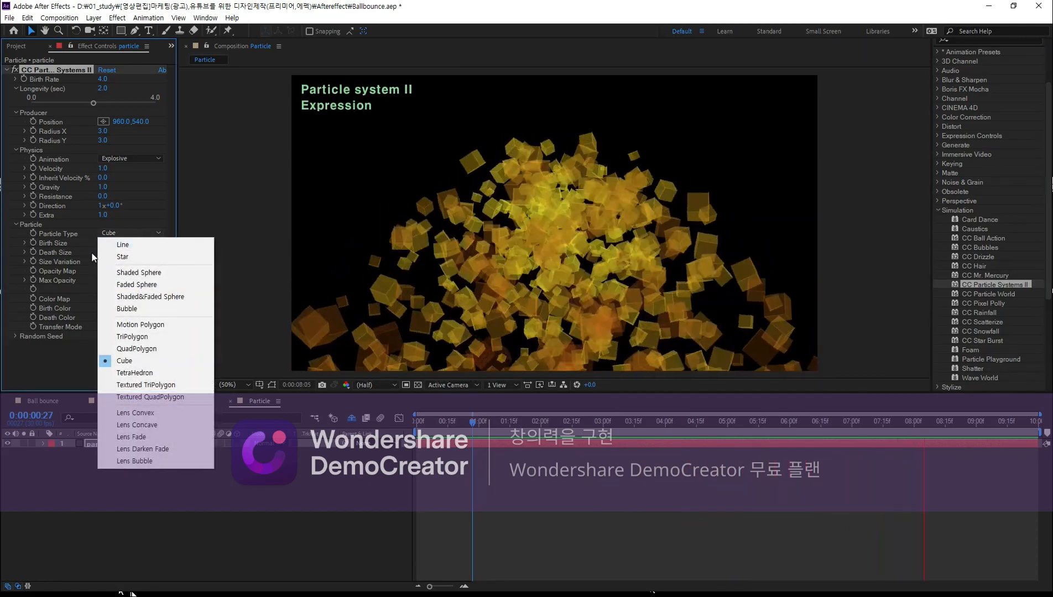
{"action": "left_click", "coordinate": [131, 284]}
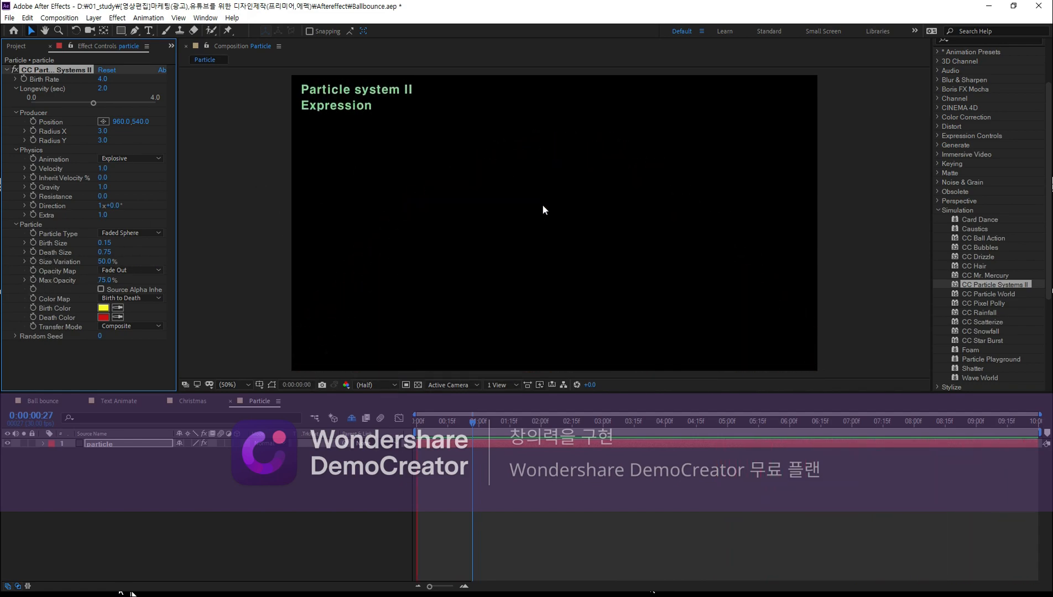
{"action": "key", "text": "space"}
{"action": "key", "text": "ctrl+1"}
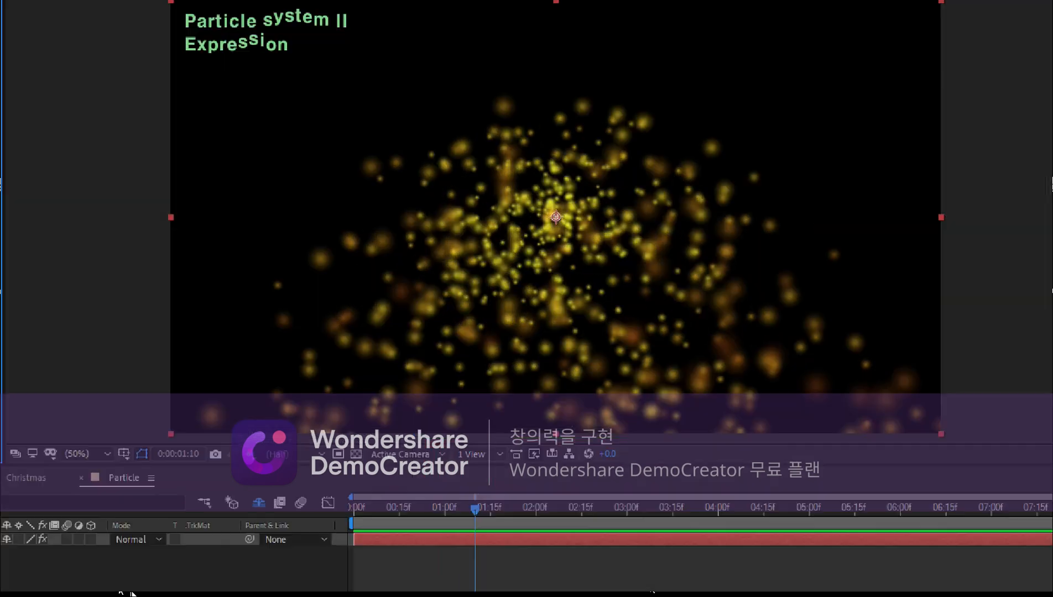
{"action": "left_click", "coordinate": [534, 237]}
{"action": "mouse_move", "coordinate": [556, 210]}
{"action": "left_mouse_down"}
{"action": "mouse_move", "coordinate": [543, 216]}
{"action": "mouse_move", "coordinate": [555, 192]}
{"action": "mouse_move", "coordinate": [552, 217]}
{"action": "left_mouse_up"}
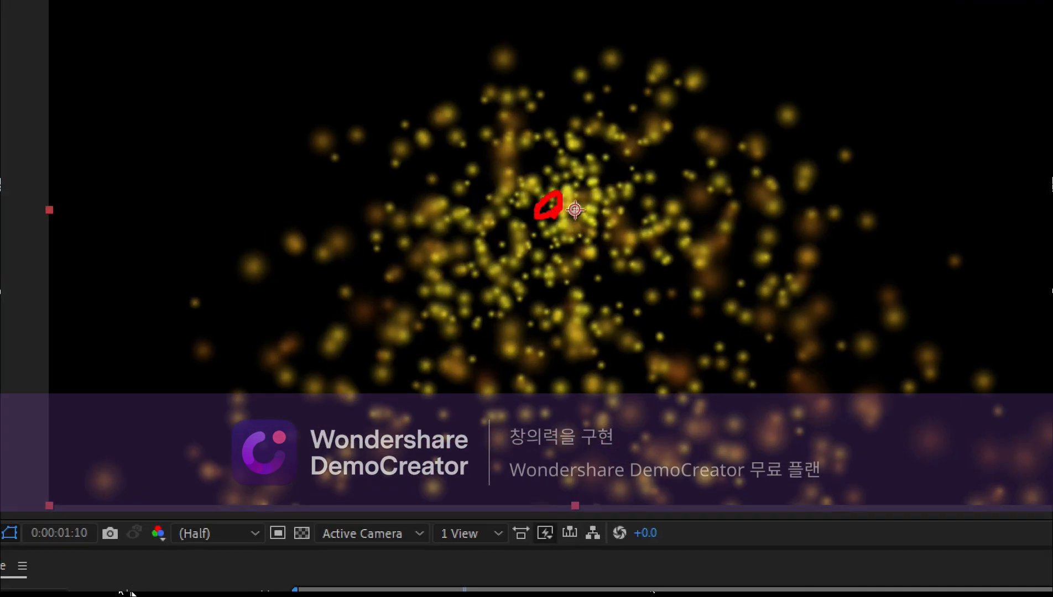
{"action": "mouse_move", "coordinate": [799, 120]}
{"action": "left_mouse_down"}
{"action": "mouse_move", "coordinate": [767, 119]}
{"action": "mouse_move", "coordinate": [777, 87]}
{"action": "mouse_move", "coordinate": [800, 120]}
{"action": "left_mouse_up"}
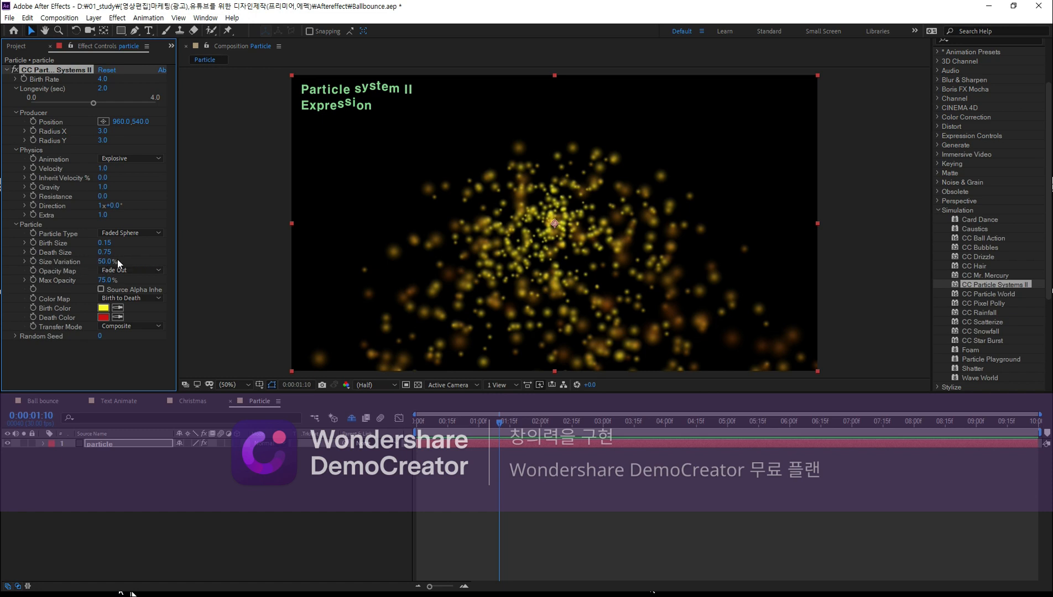
Step: Raise Size Variation to 100%, return to the composition start, and raise Max Opacity to 100% during playback
{"action": "left_click_drag", "start_coordinate": [118, 260], "coordinate": [270, 266]}
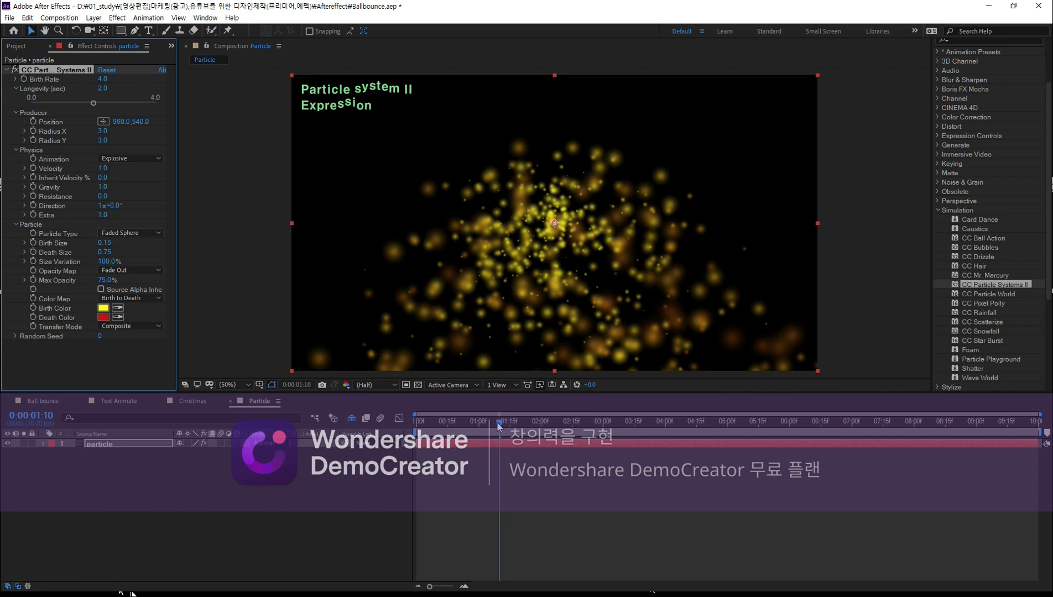
{"action": "left_click_drag", "start_coordinate": [499, 422], "coordinate": [366, 418]}
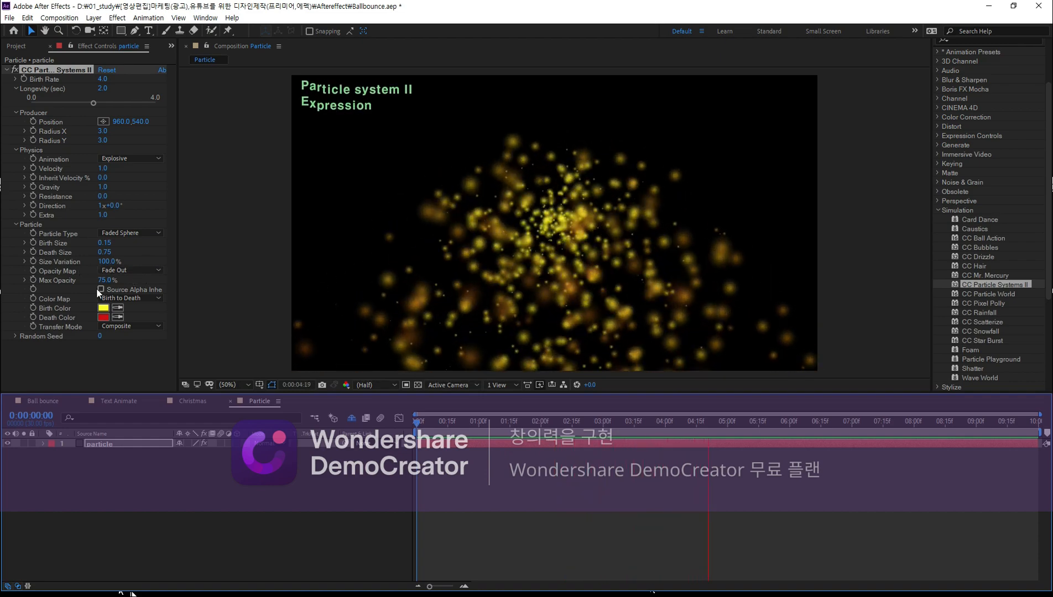
{"action": "left_click_drag", "start_coordinate": [104, 280], "coordinate": [308, 284]}
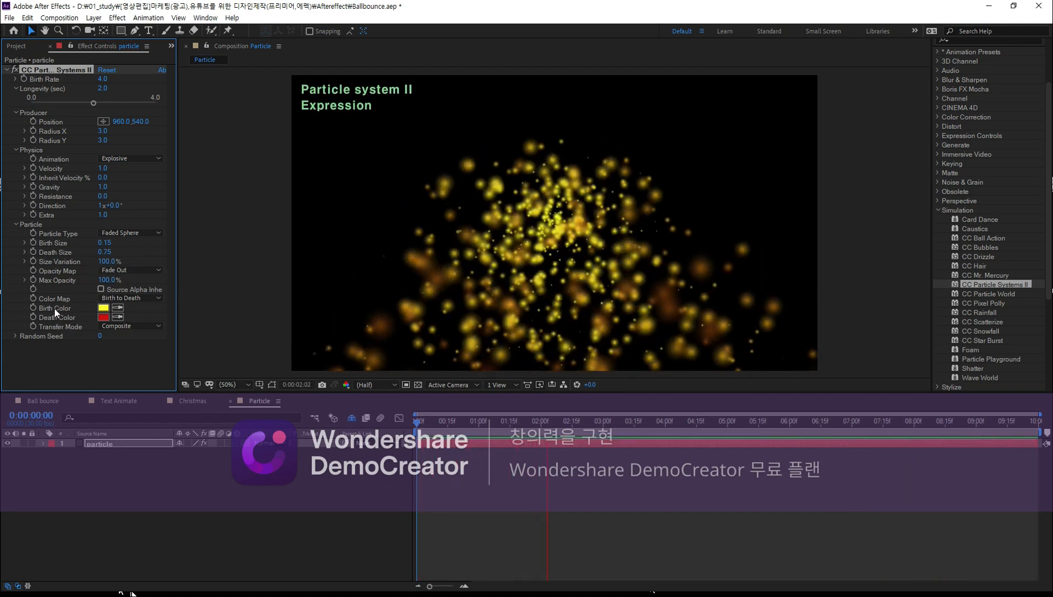
Step: Set the Birth Color of the particles to near-white FEFEFE
{"action": "left_click", "coordinate": [103, 308]}
{"action": "left_click_drag", "start_coordinate": [419, 187], "coordinate": [397, 179]}
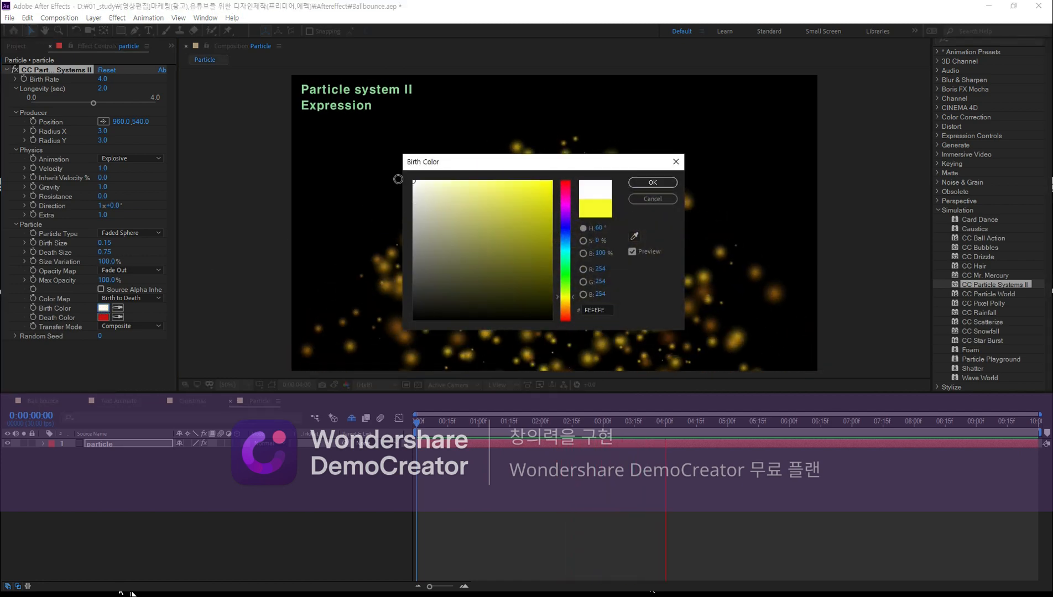
{"action": "left_click", "coordinate": [654, 182]}
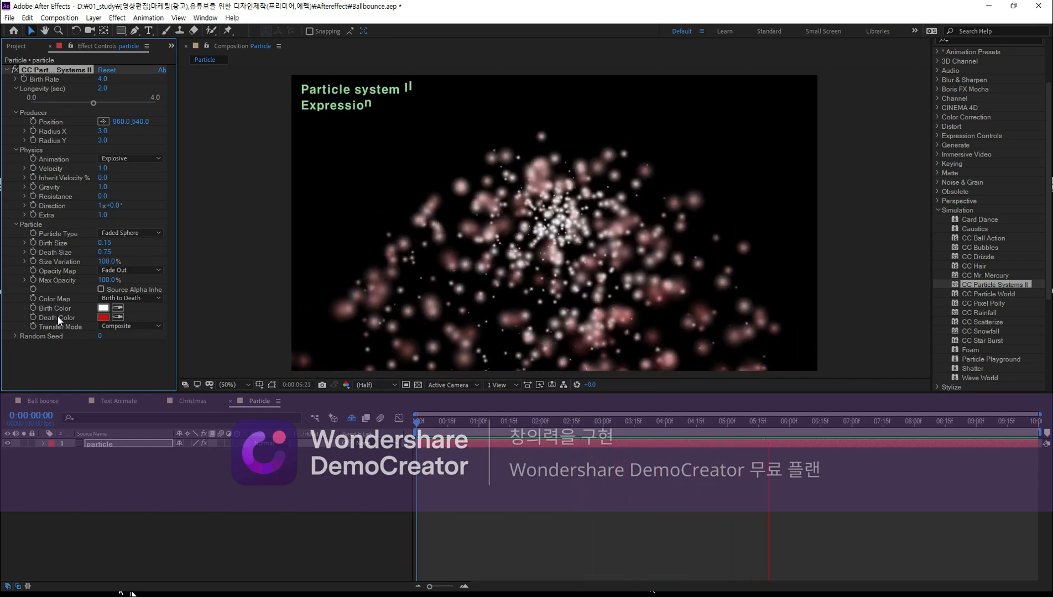
Step: Stop the preview at 0:00:07:03 and set the Death Color of the particles to blue 103BC8
{"action": "key", "text": "space"}
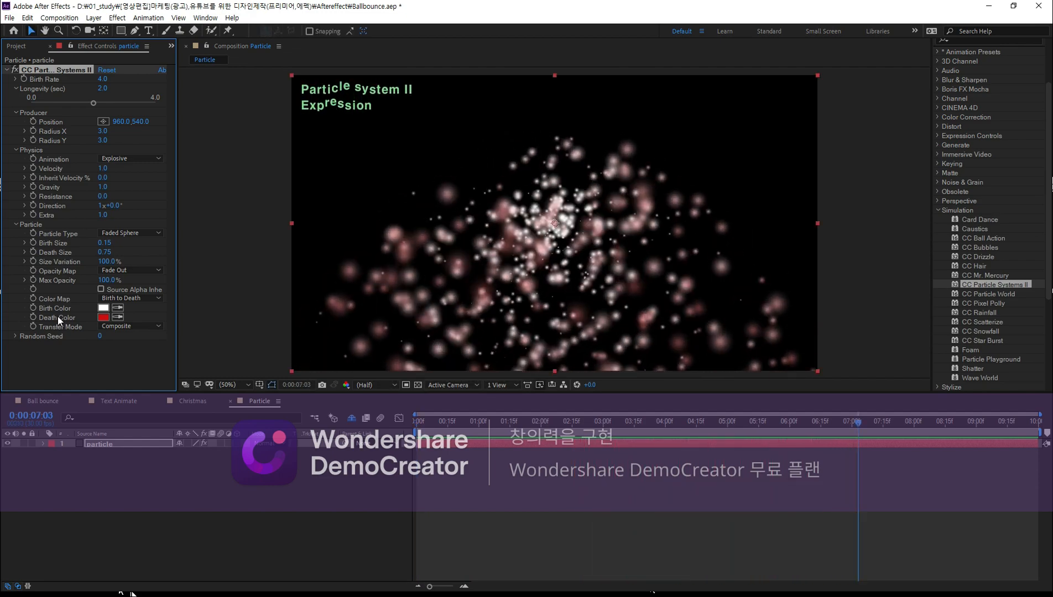
{"action": "left_click", "coordinate": [103, 317]}
{"action": "left_click_drag", "start_coordinate": [564, 241], "coordinate": [564, 232]}
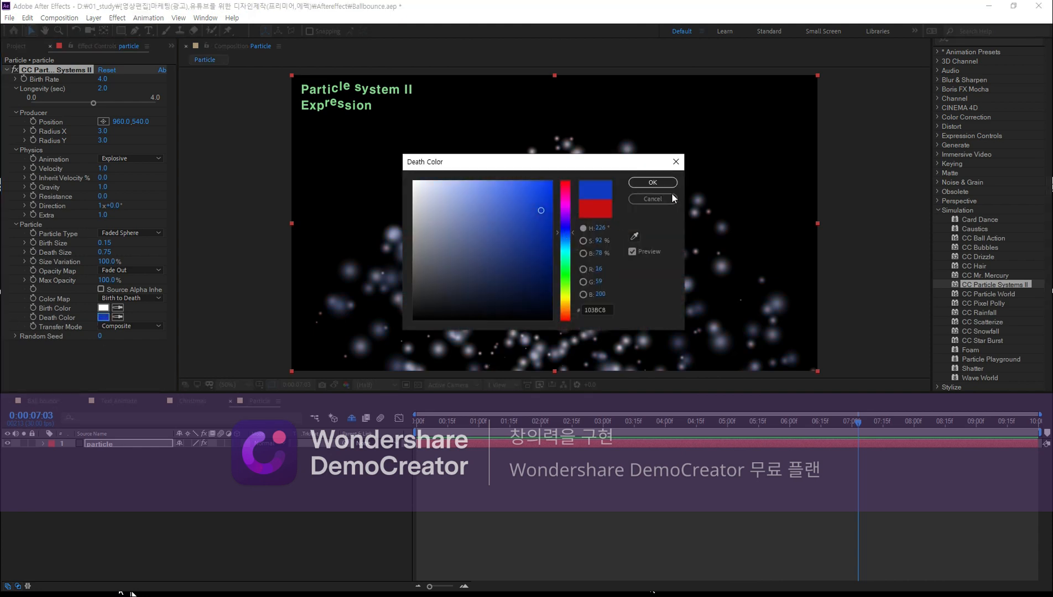
{"action": "left_click", "coordinate": [662, 184]}
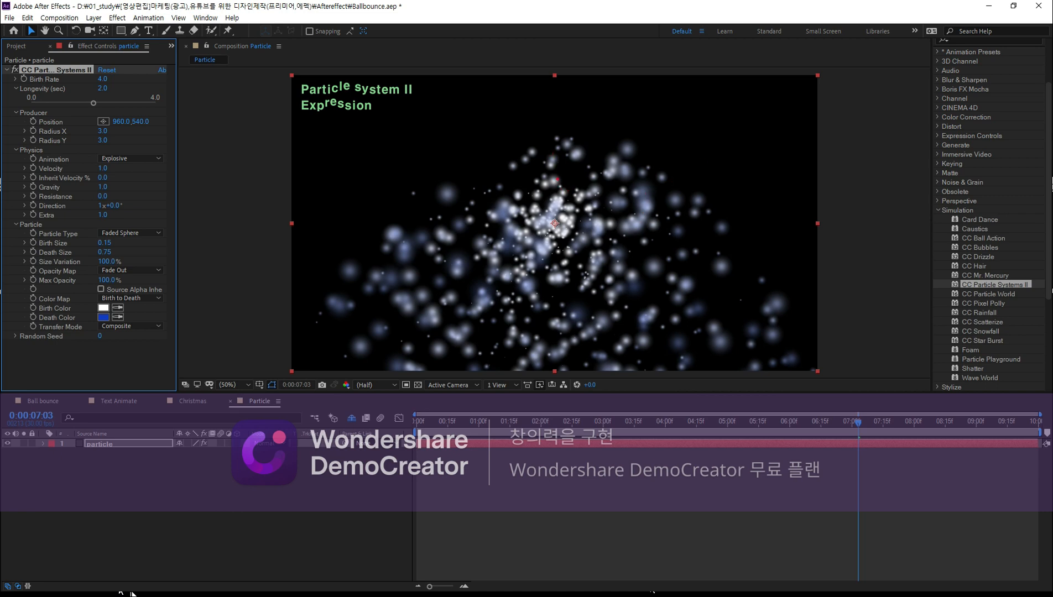
{"action": "left_click_drag", "start_coordinate": [557, 179], "coordinate": [557, 375]}
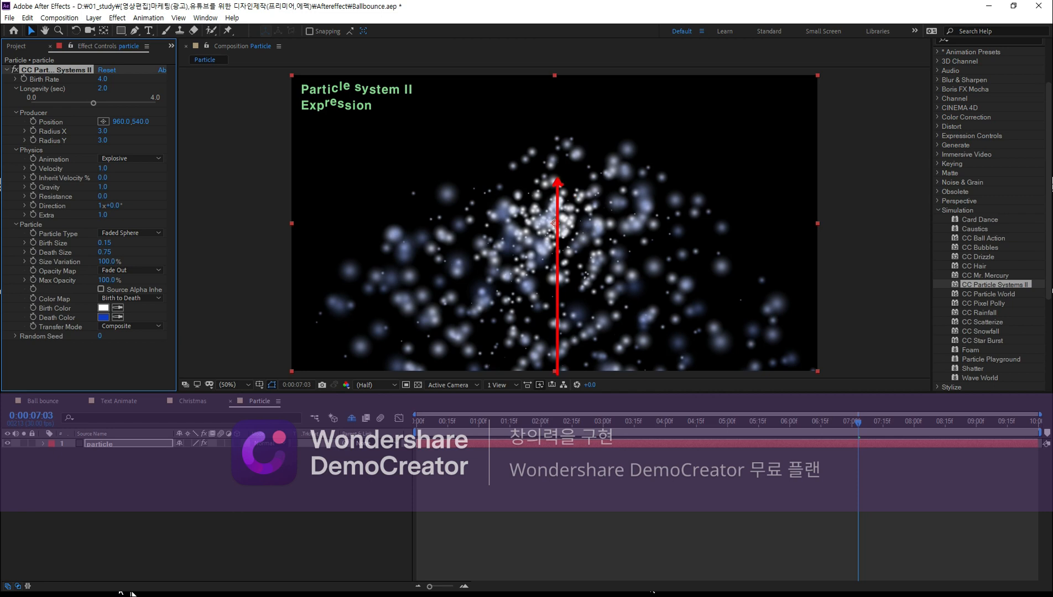
{"action": "left_click_drag", "start_coordinate": [547, 132], "coordinate": [522, 119]}
{"action": "mouse_move", "coordinate": [509, 146]}
{"action": "left_mouse_down"}
{"action": "mouse_move", "coordinate": [534, 148]}
{"action": "mouse_move", "coordinate": [519, 173]}
{"action": "left_mouse_up"}
{"action": "left_click_drag", "start_coordinate": [585, 124], "coordinate": [604, 113]}
{"action": "mouse_move", "coordinate": [598, 145]}
{"action": "left_mouse_down"}
{"action": "mouse_move", "coordinate": [629, 157]}
{"action": "mouse_move", "coordinate": [607, 180]}
{"action": "left_mouse_up"}
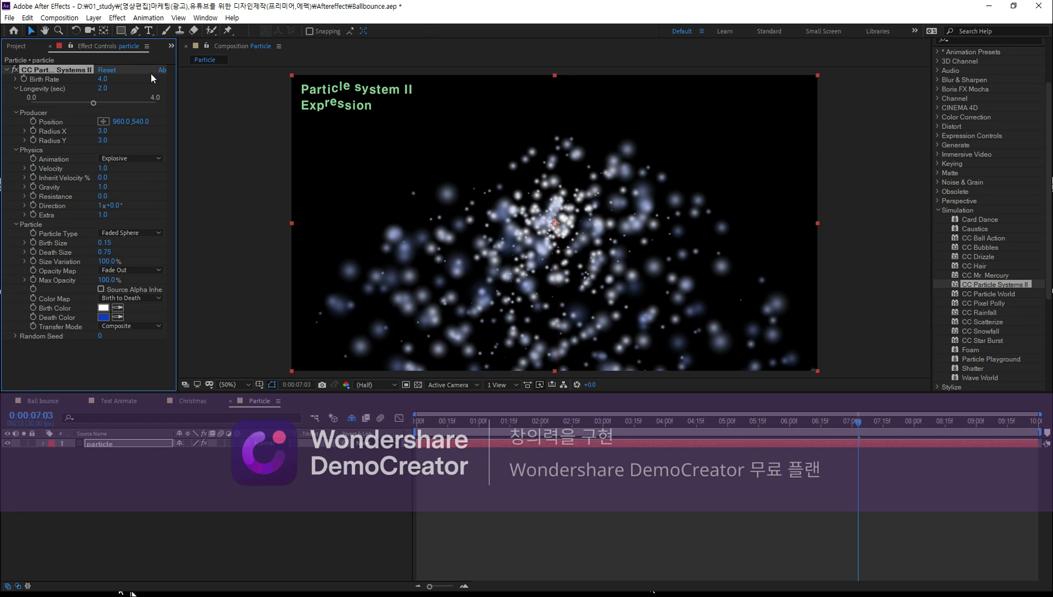
Step: Reset CC Particle Systems II to its defaults and return the current time to 0:00:00:00
{"action": "left_click", "coordinate": [106, 70]}
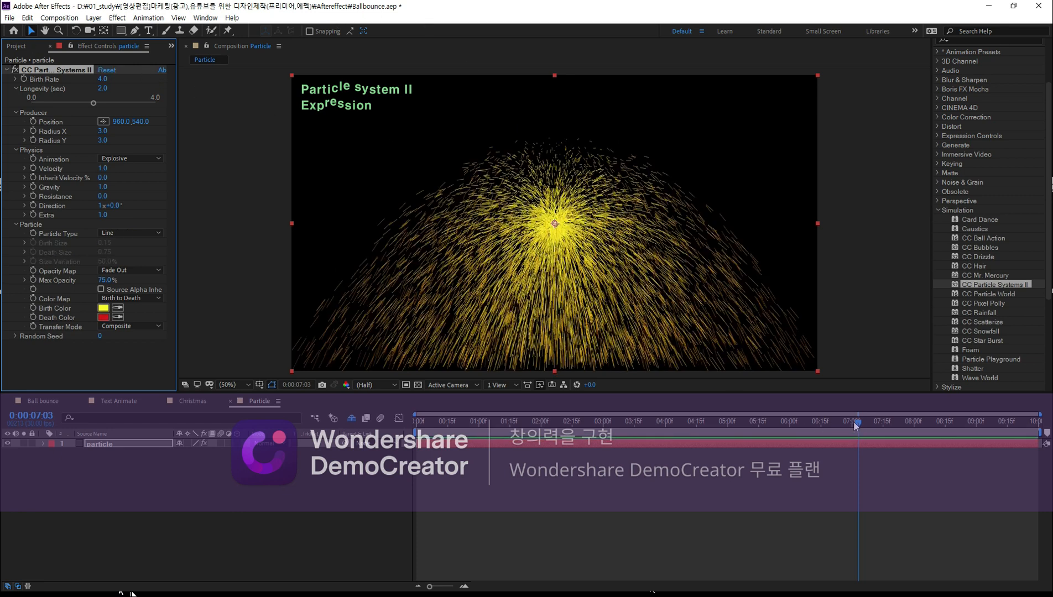
{"action": "left_click_drag", "start_coordinate": [856, 423], "coordinate": [316, 482]}
{"action": "left_click_drag", "start_coordinate": [418, 423], "coordinate": [380, 435]}
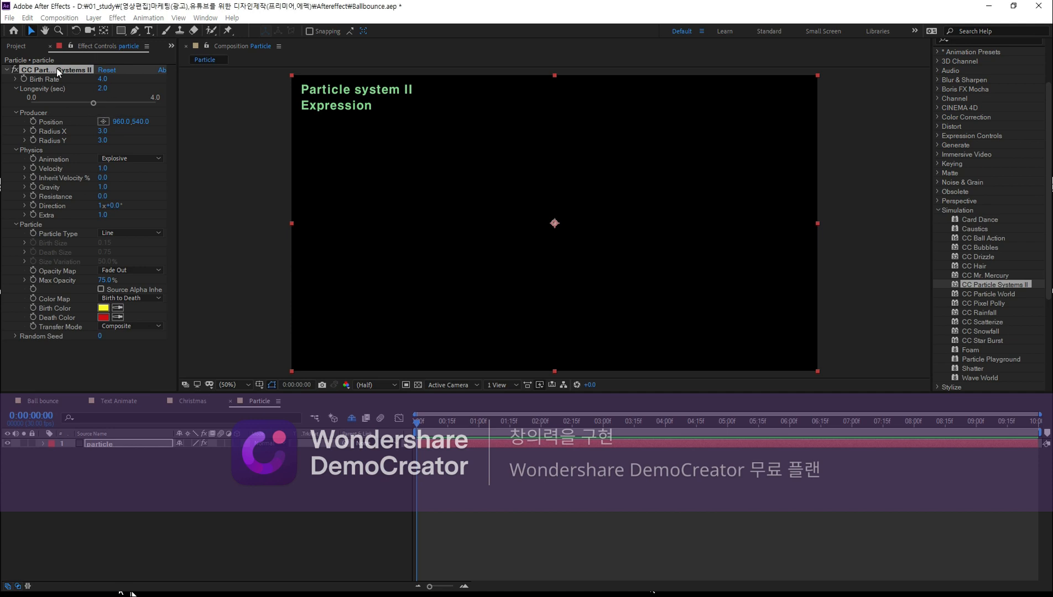
Step: Move the producer point to the frame's bottom centre at 960, 1062 and start keyframing its Position at 0:00:00:00
{"action": "left_click", "coordinate": [36, 71]}
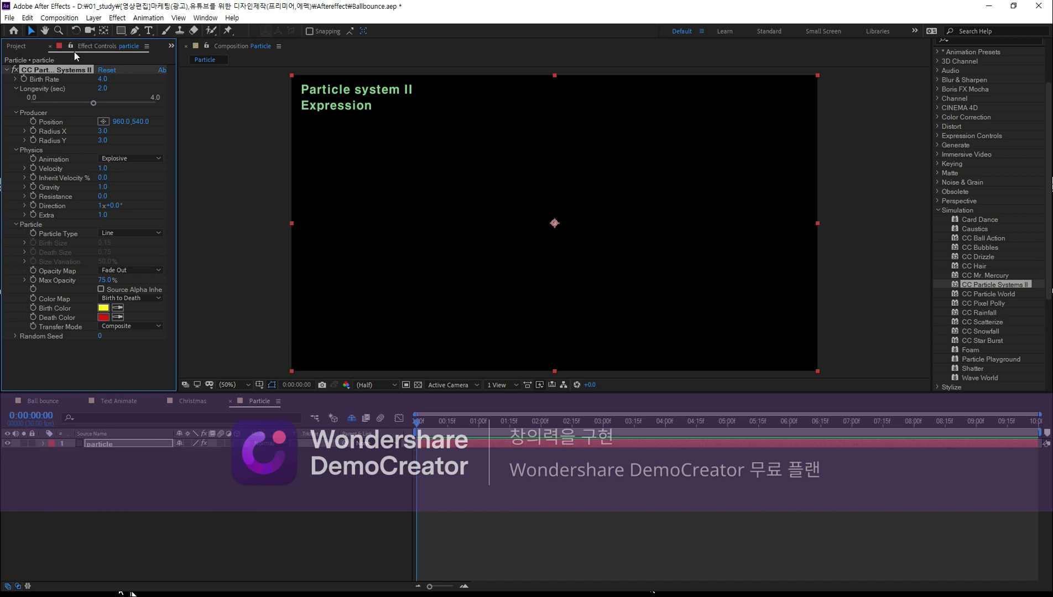
{"action": "left_click_drag", "start_coordinate": [555, 225], "coordinate": [580, 249]}
{"action": "left_click_drag", "start_coordinate": [674, 224], "coordinate": [493, 253]}
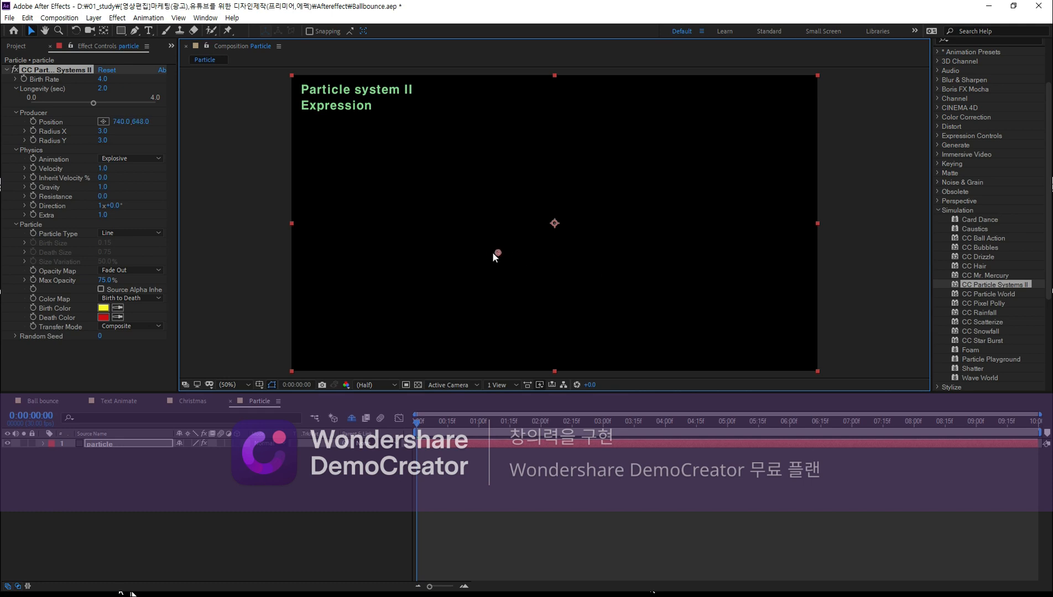
{"action": "left_click_drag", "start_coordinate": [577, 231], "coordinate": [575, 261]}
{"action": "left_click_drag", "start_coordinate": [573, 259], "coordinate": [556, 370]}
{"action": "left_click", "coordinate": [33, 124]}
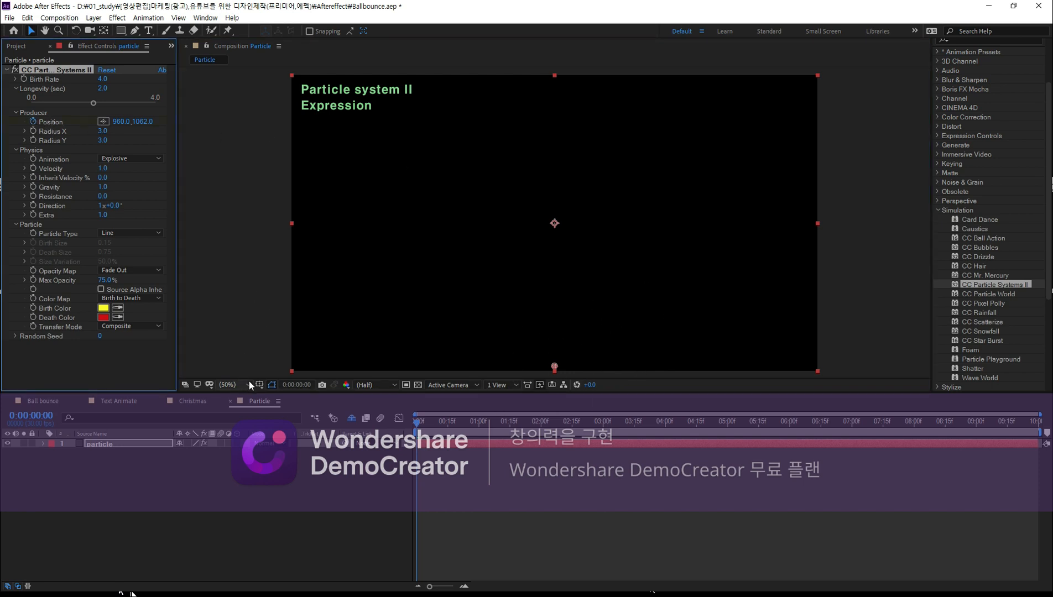
Step: At 0:00:01:00, raise the producer point to 960, 318 and preview the motion from the start
{"action": "key", "text": "space"}
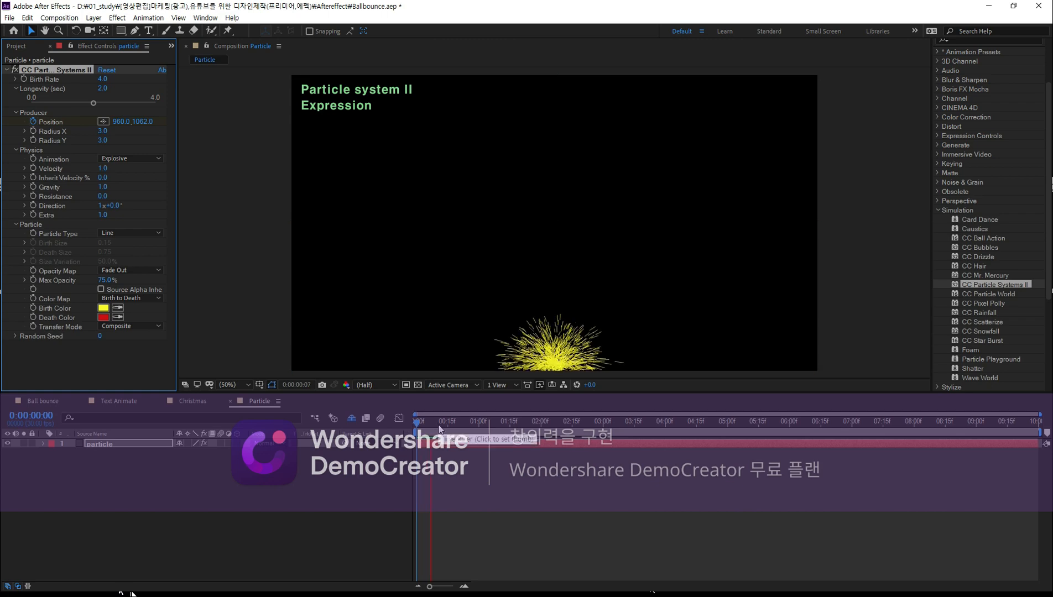
{"action": "left_click", "coordinate": [532, 424]}
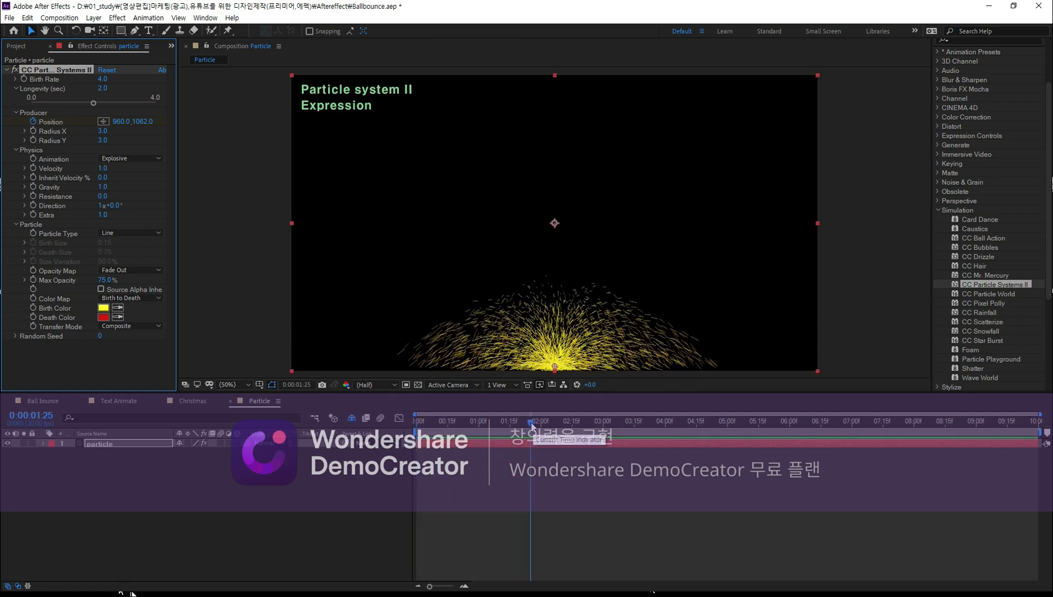
{"action": "left_click_drag", "start_coordinate": [532, 425], "coordinate": [478, 446]}
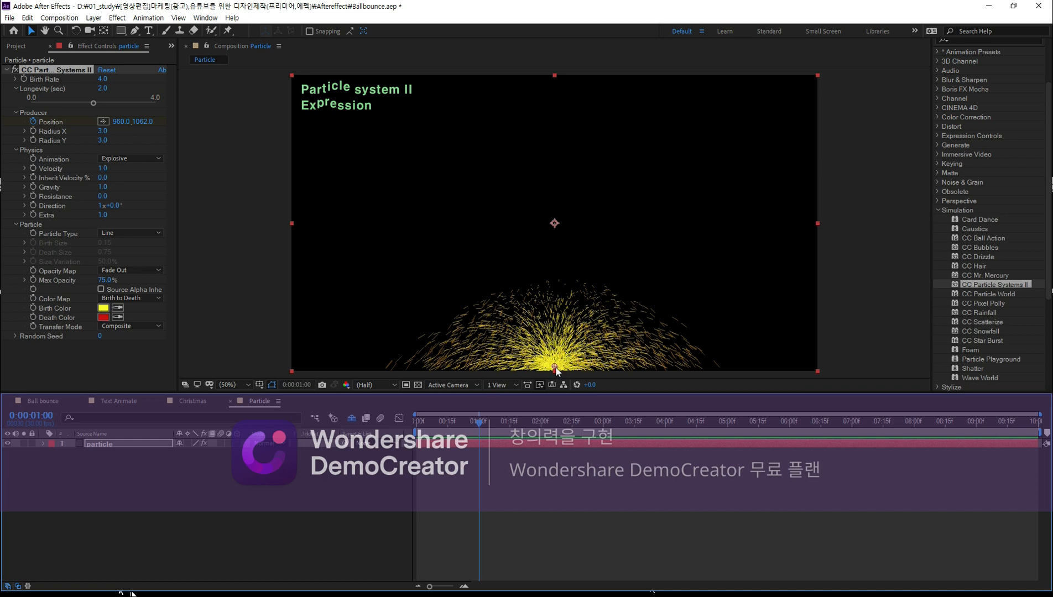
{"action": "left_click_drag", "start_coordinate": [555, 367], "coordinate": [554, 163]}
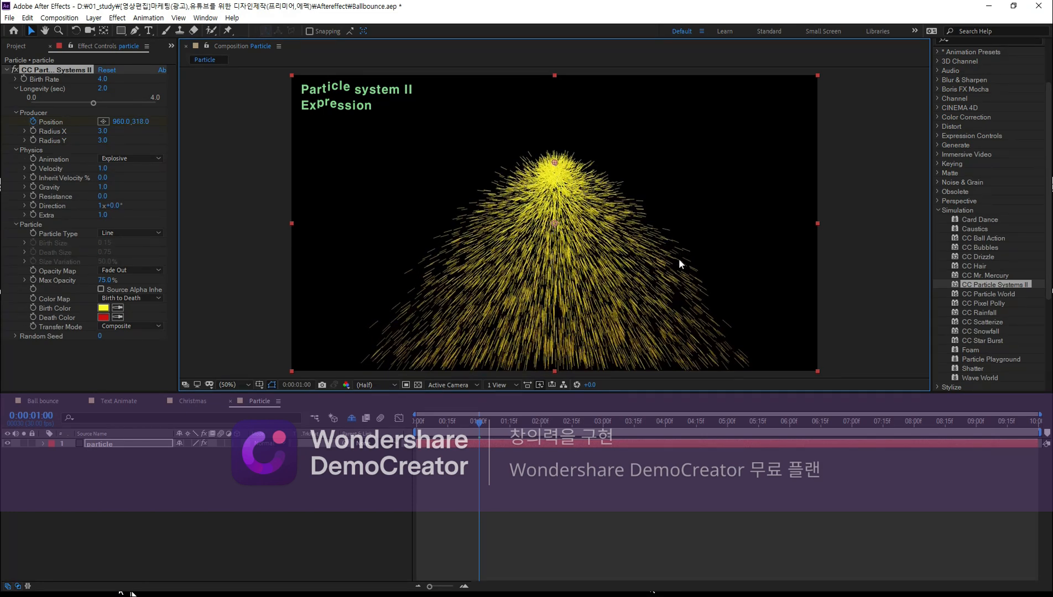
{"action": "left_click_drag", "start_coordinate": [479, 423], "coordinate": [415, 423]}
{"action": "key", "text": "space"}
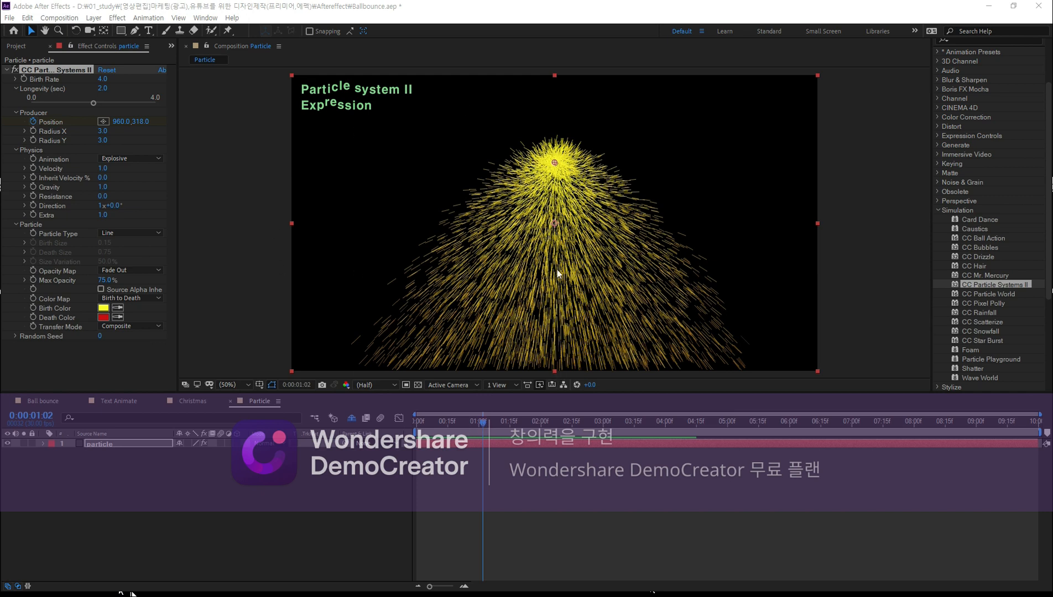
Step: Set the Physics Velocity to 0 with the current time at 0:00:01:02
{"action": "left_click", "coordinate": [102, 168]}
{"action": "type", "text": "0"}
{"action": "key", "text": "Return"}
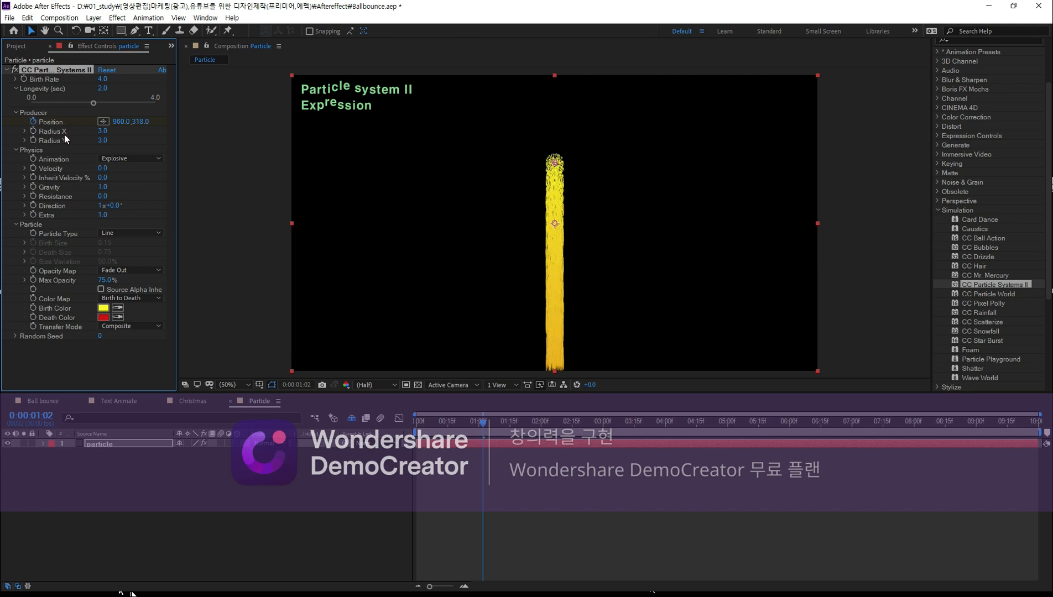
Step: Try a Producer Radius X and Radius Y of 0
{"action": "type", "text": "0"}
{"action": "key", "text": "Tab"}
{"action": "type", "text": "0"}
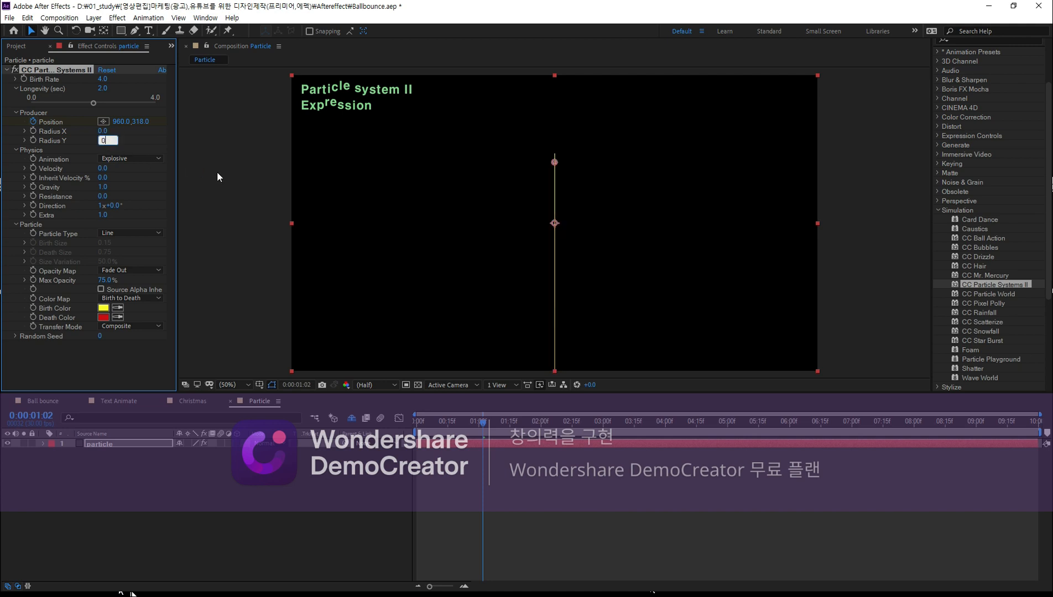
{"action": "key", "text": "Return"}
Step: Set the Producer Radius X and Radius Y to 0.1 to produce a thin particle line
{"action": "left_click", "coordinate": [102, 132]}
{"action": "type", "text": "0.1"}
{"action": "key", "text": "Tab"}
{"action": "type", "text": "0.1"}
{"action": "key", "text": "Return"}
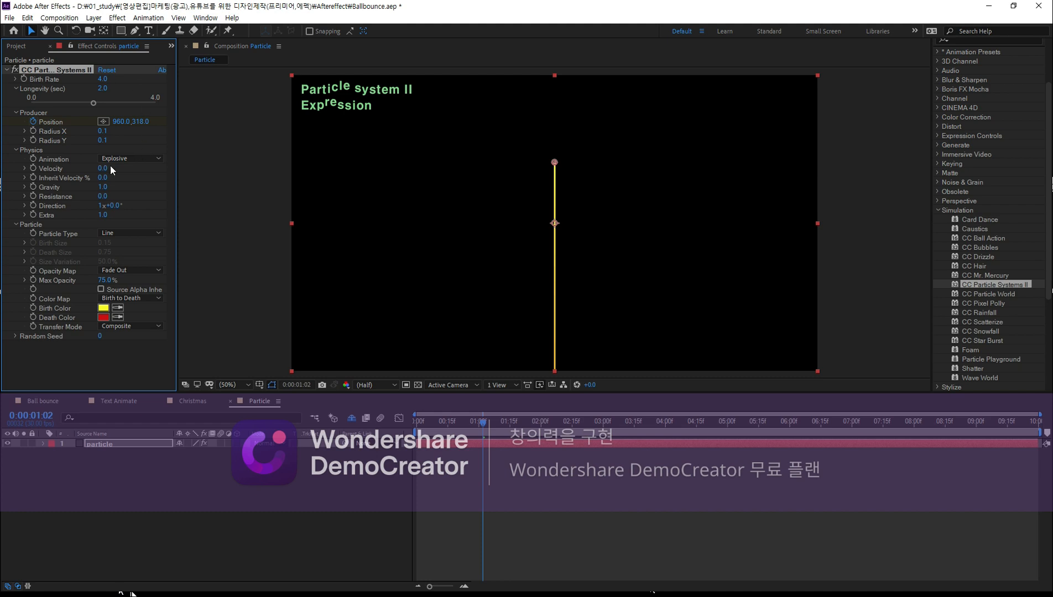
Step: Set the Physics Gravity to 0.3 and preview the animation from 0:00:00:00
{"action": "left_click", "coordinate": [101, 187]}
{"action": "type", "text": "0.3"}
{"action": "key", "text": "Return"}
{"action": "left_click_drag", "start_coordinate": [482, 426], "coordinate": [393, 422]}
{"action": "key", "text": "space"}
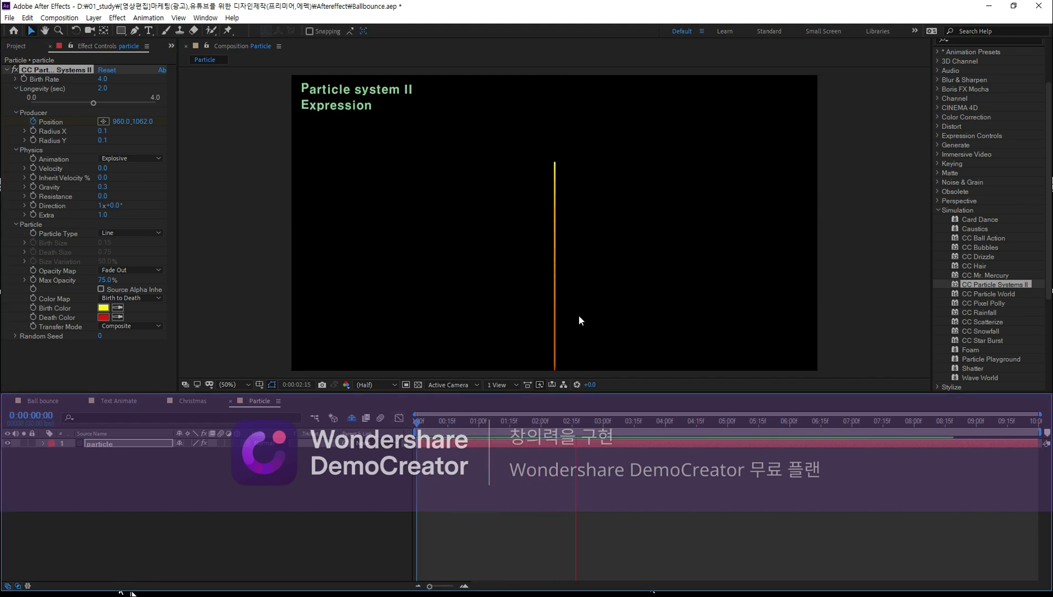
{"action": "key", "text": "space"}
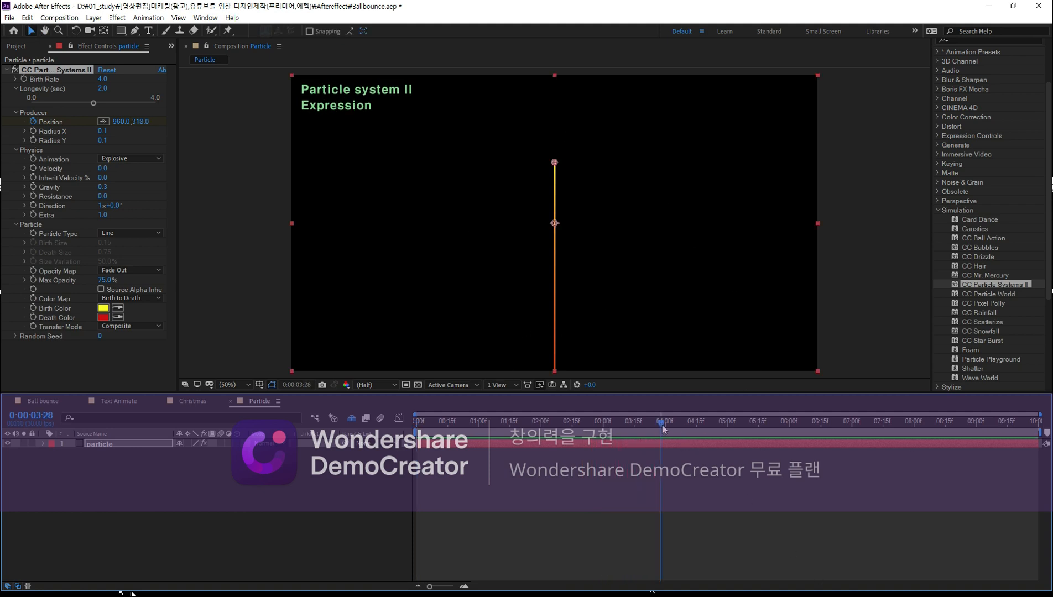
Step: Replay the animation from the start several times to examine how long the rising line's trail stays visible
{"action": "left_click_drag", "start_coordinate": [663, 426], "coordinate": [413, 423]}
{"action": "key", "text": "space"}
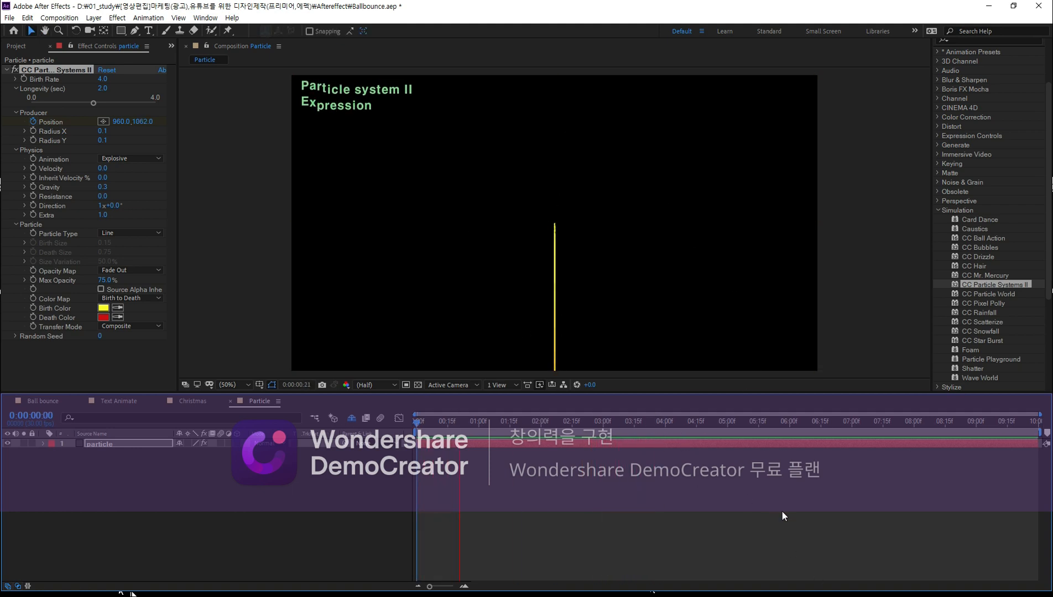
{"action": "key", "text": "space"}
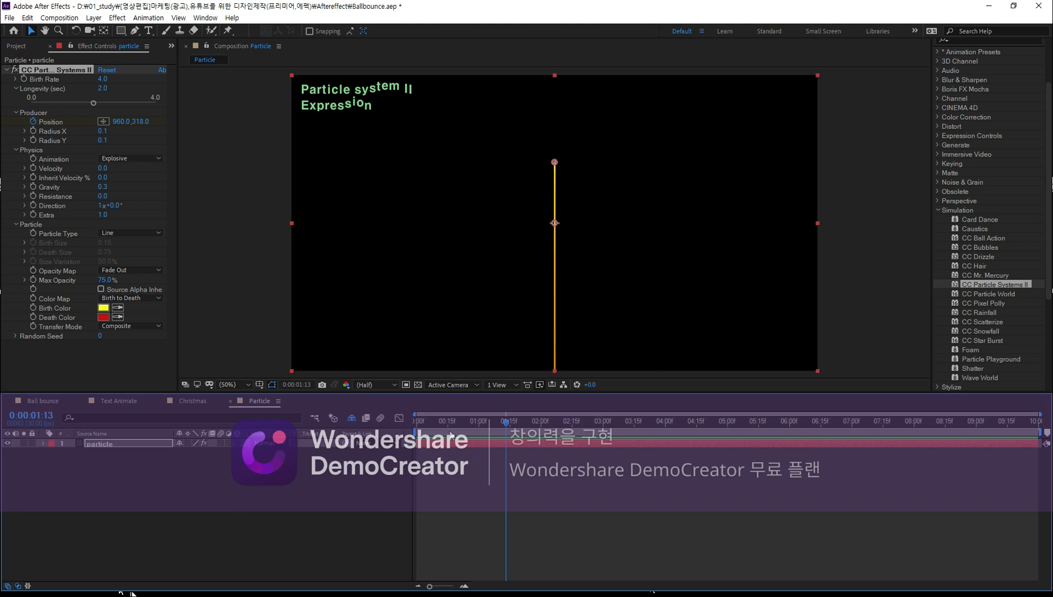
{"action": "key", "text": "space"}
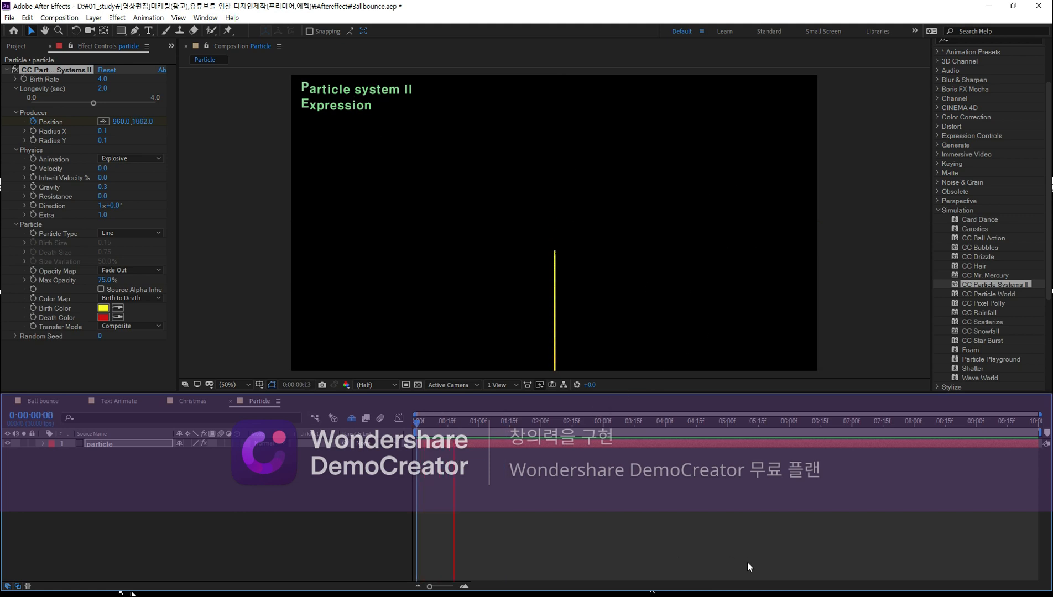
{"action": "key", "text": "space"}
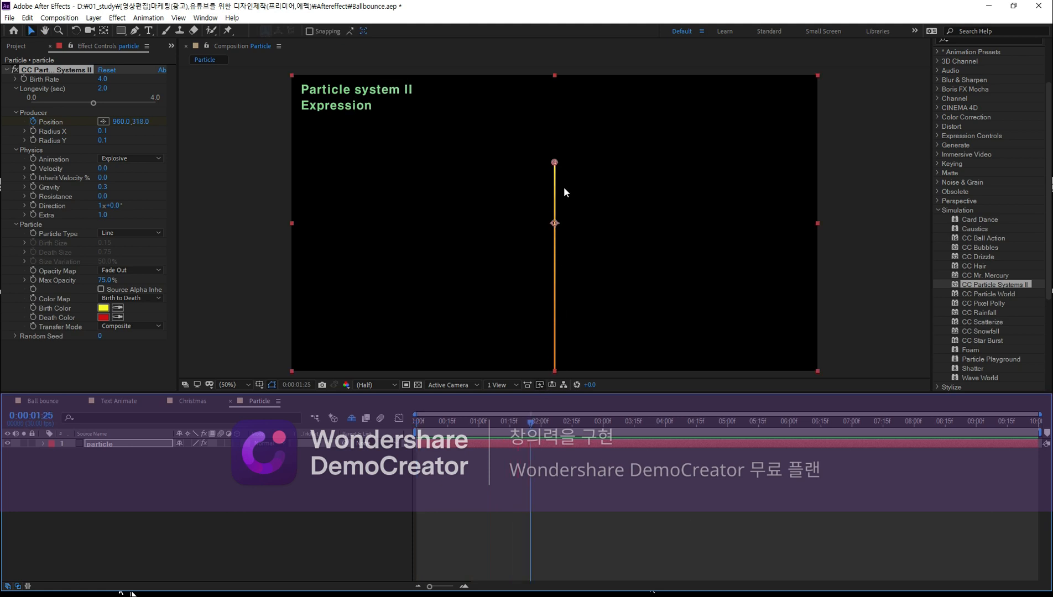
{"action": "key", "text": "space"}
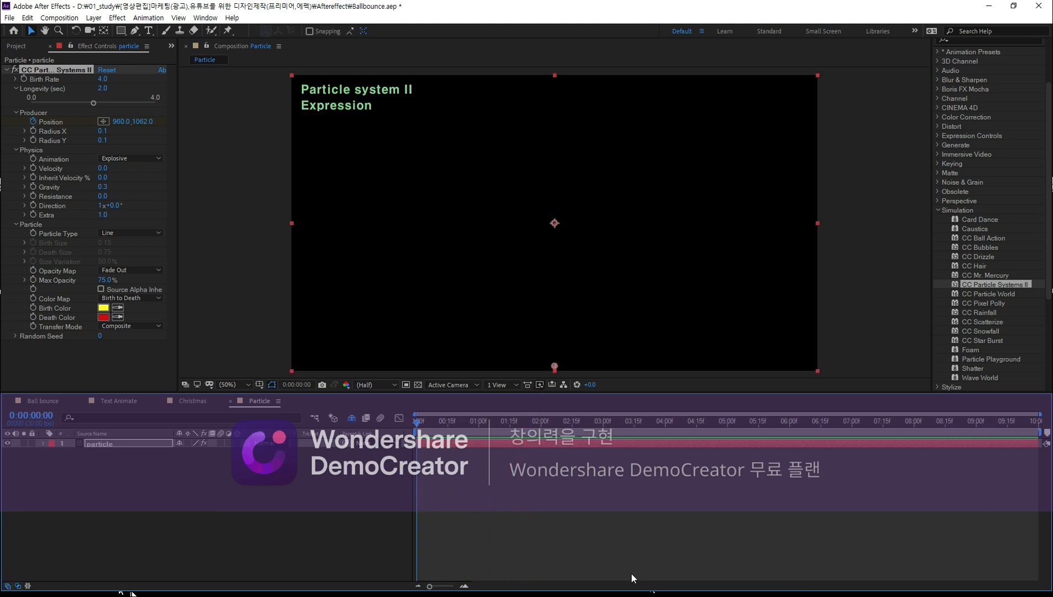
{"action": "key", "text": "space"}
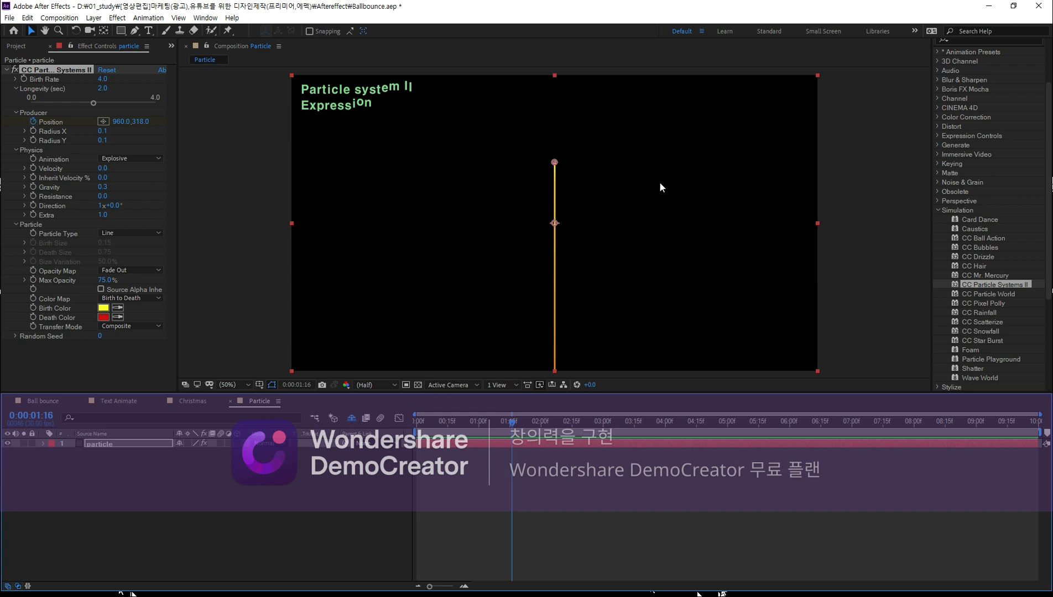
{"action": "left_click_drag", "start_coordinate": [512, 423], "coordinate": [416, 423]}
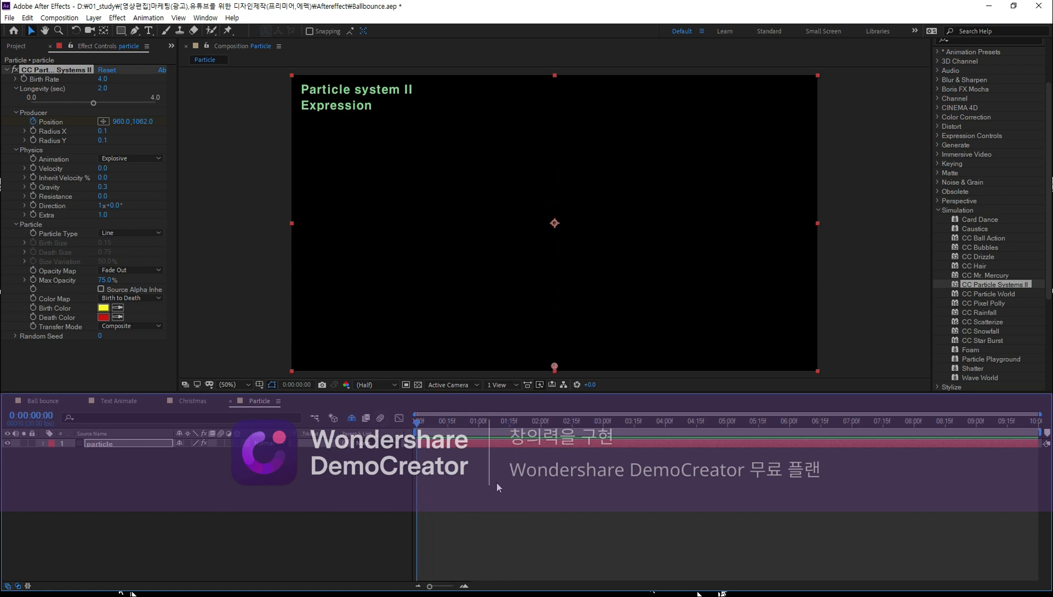
{"action": "key", "text": "space"}
{"action": "key", "text": "space"}
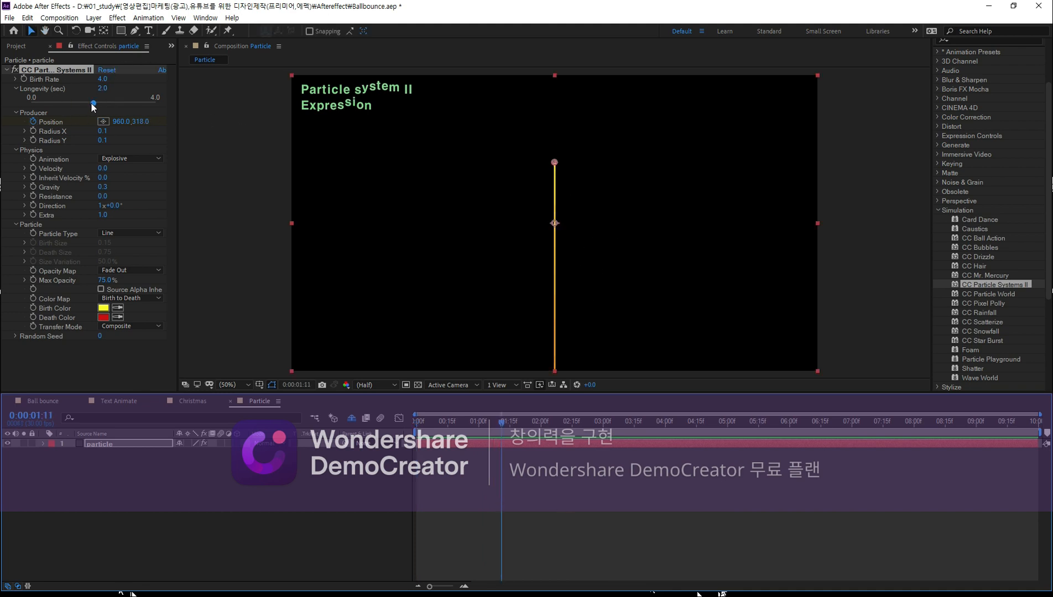
Step: Shorten the particle Longevity to 0.5 seconds and preview the animation from the start
{"action": "left_click_drag", "start_coordinate": [91, 101], "coordinate": [46, 110]}
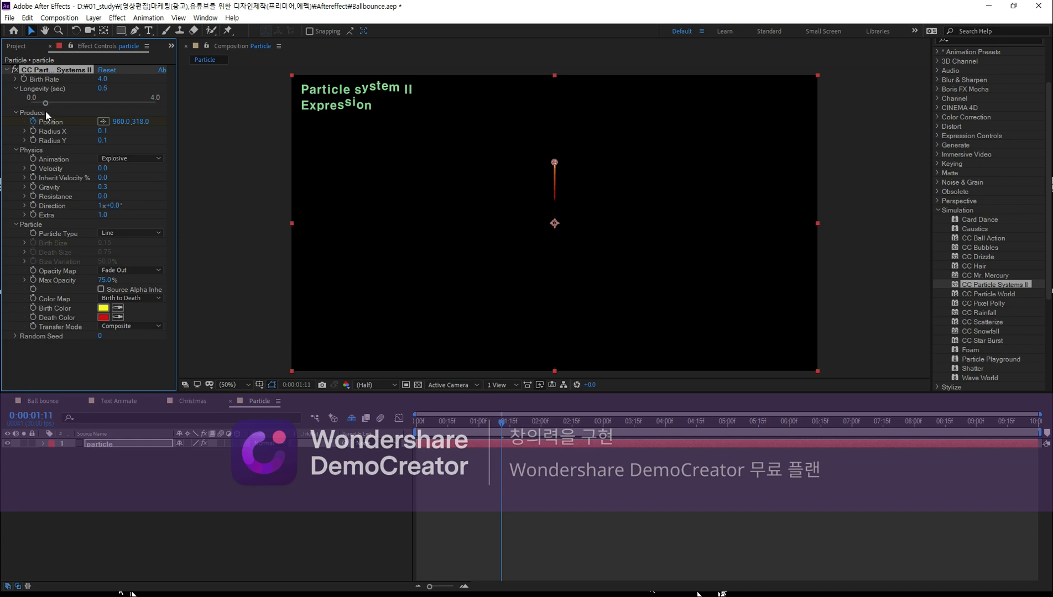
{"action": "left_click", "coordinate": [52, 103]}
{"action": "left_click_drag", "start_coordinate": [50, 104], "coordinate": [46, 105]}
{"action": "key", "text": "Home"}
{"action": "key", "text": "space"}
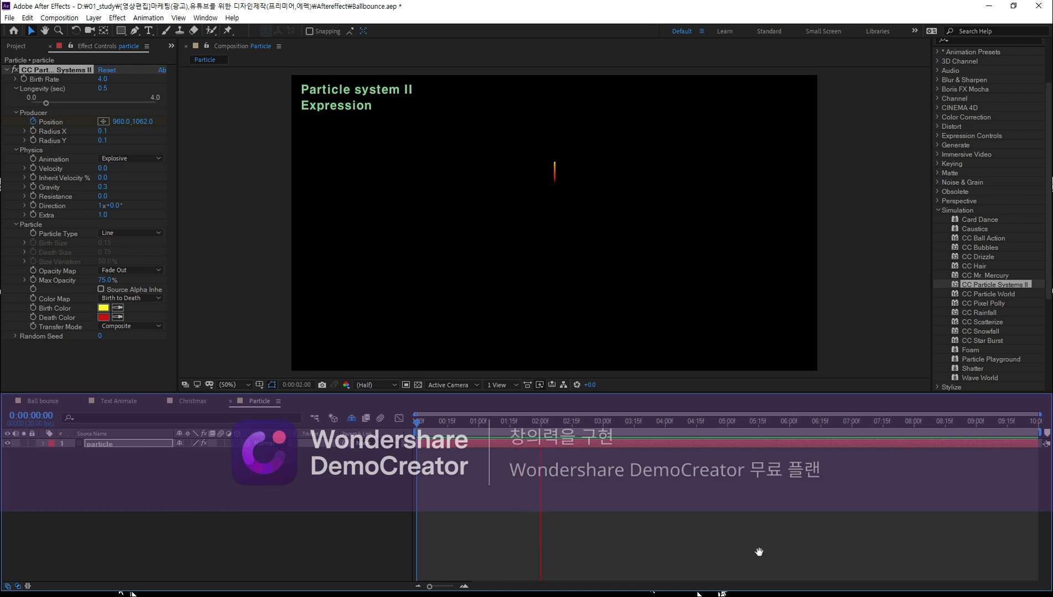
{"action": "key", "text": "space"}
Step: Replay the shortened trail from the start, with and without the layer selected, and inspect the line at 0:00:01:00
{"action": "left_click_drag", "start_coordinate": [500, 422], "coordinate": [477, 422]}
{"action": "key", "text": "Home"}
{"action": "key", "text": "space"}
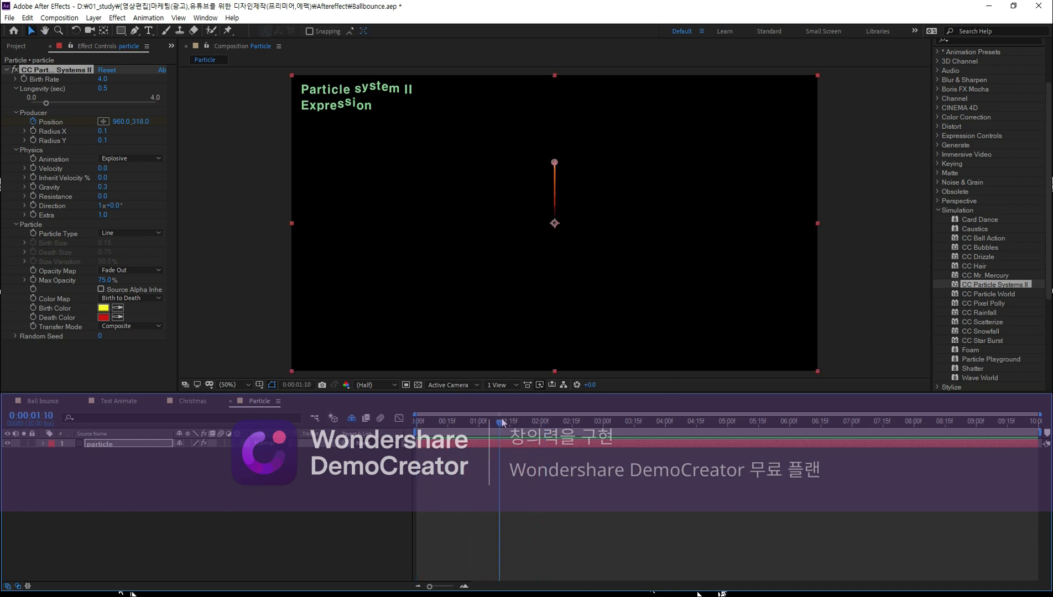
{"action": "key", "text": "space"}
{"action": "key", "text": "space"}
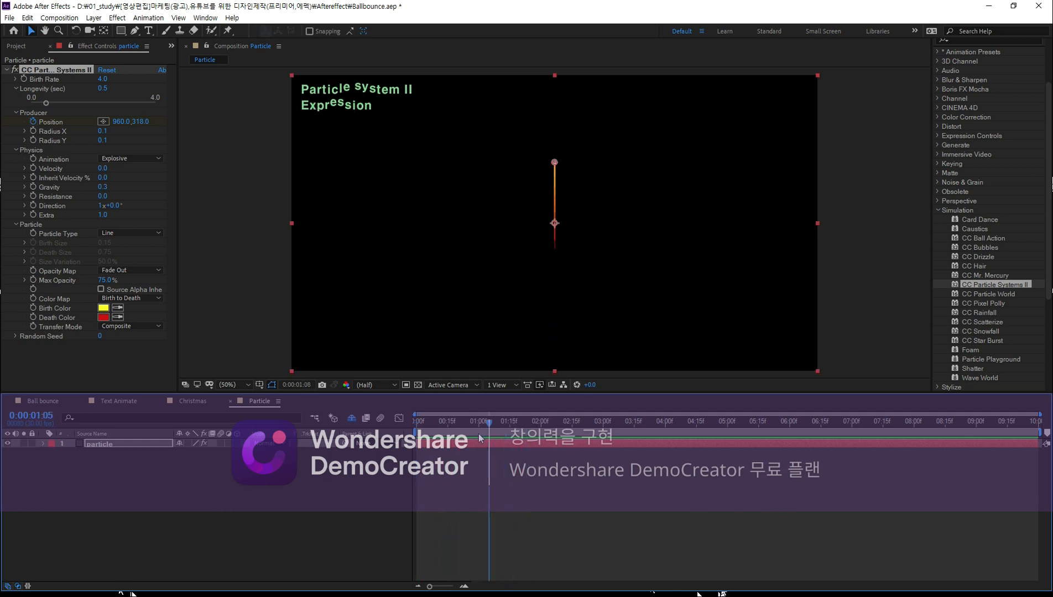
{"action": "key", "text": "space"}
{"action": "key", "text": "space"}
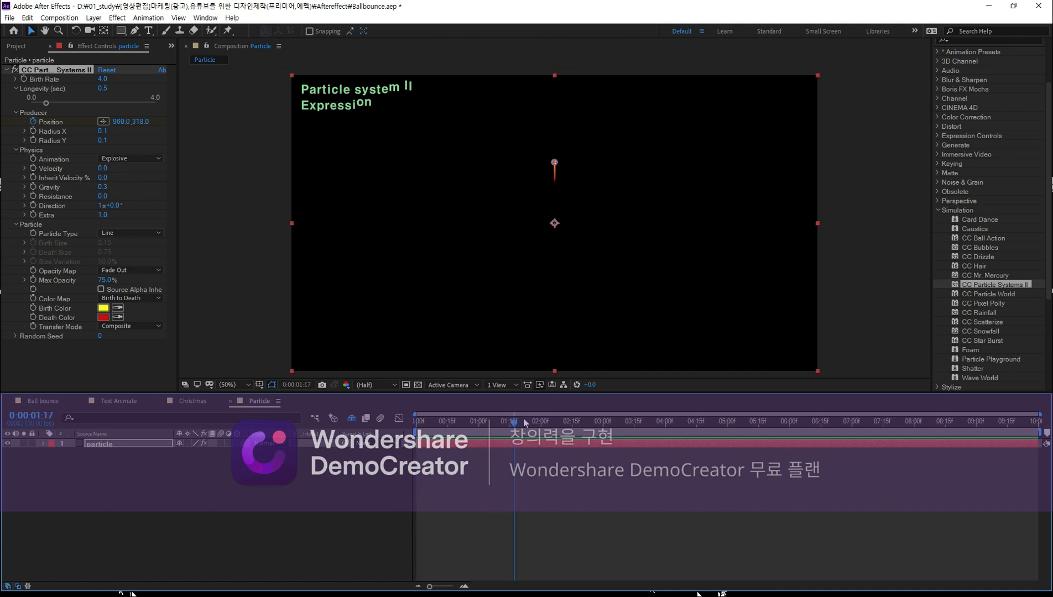
{"action": "left_click_drag", "start_coordinate": [515, 422], "coordinate": [350, 431]}
{"action": "key", "text": "space"}
{"action": "left_click_drag", "start_coordinate": [512, 422], "coordinate": [313, 444]}
{"action": "left_click", "coordinate": [539, 526]}
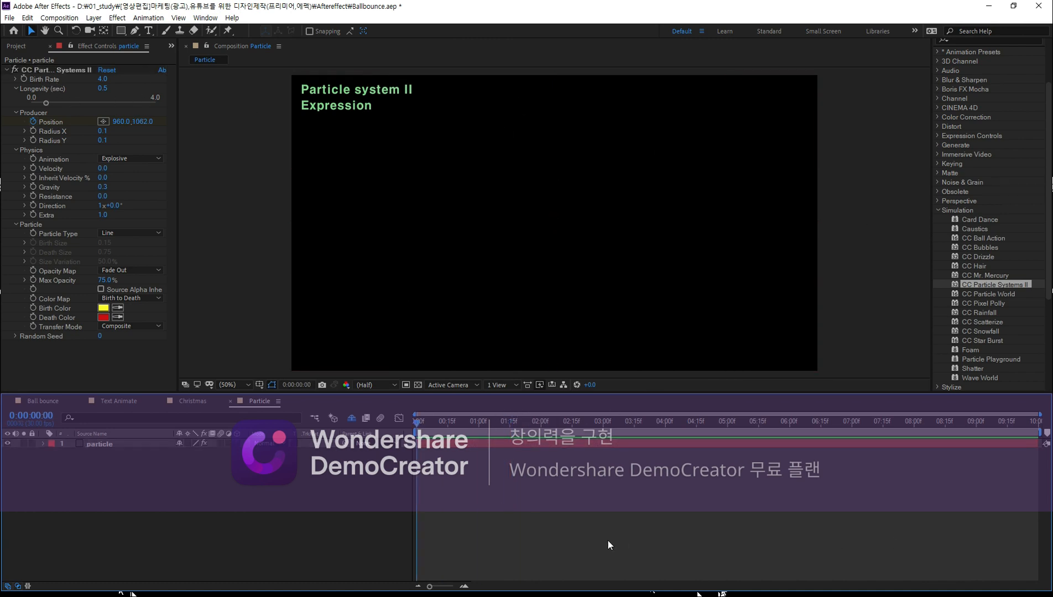
{"action": "key", "text": "space"}
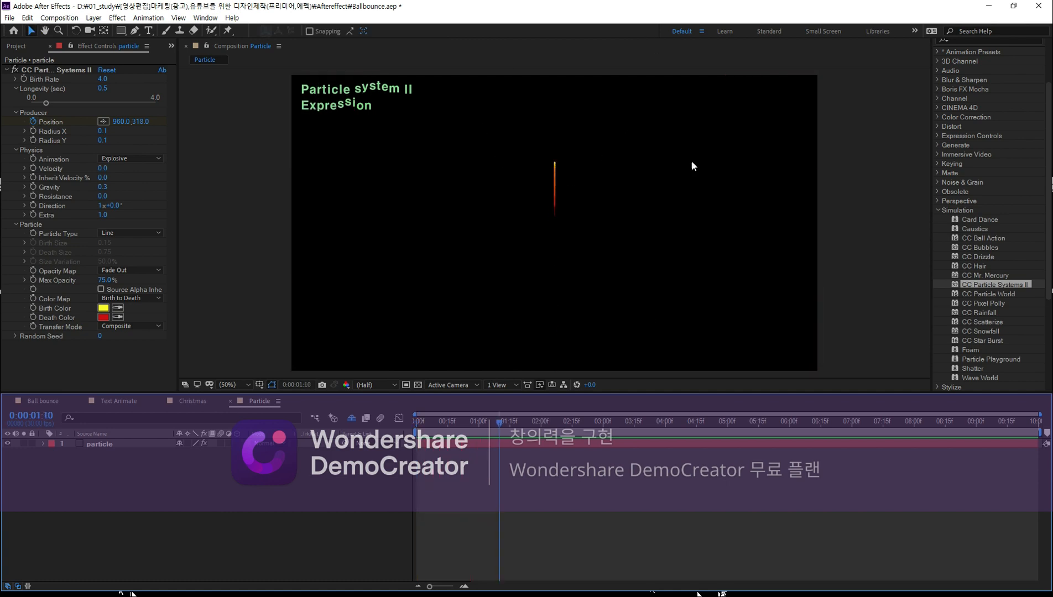
{"action": "left_click_drag", "start_coordinate": [502, 416], "coordinate": [476, 454]}
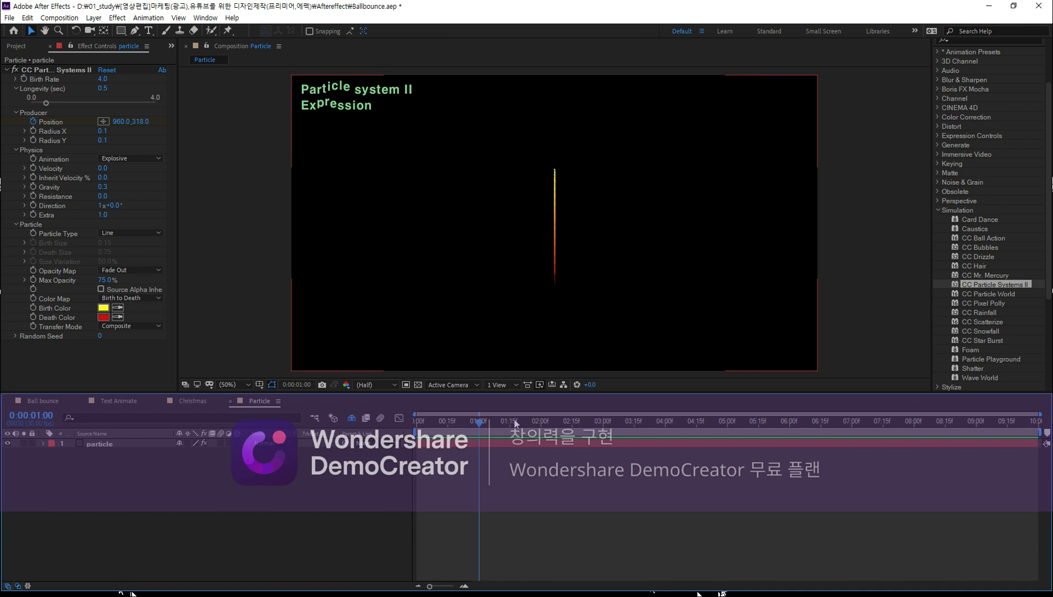
{"action": "mouse_move", "coordinate": [604, 386]}
{"action": "left_mouse_down"}
{"action": "mouse_move", "coordinate": [597, 186]}
{"action": "mouse_move", "coordinate": [590, 195]}
{"action": "mouse_move", "coordinate": [606, 202]}
{"action": "left_mouse_up"}
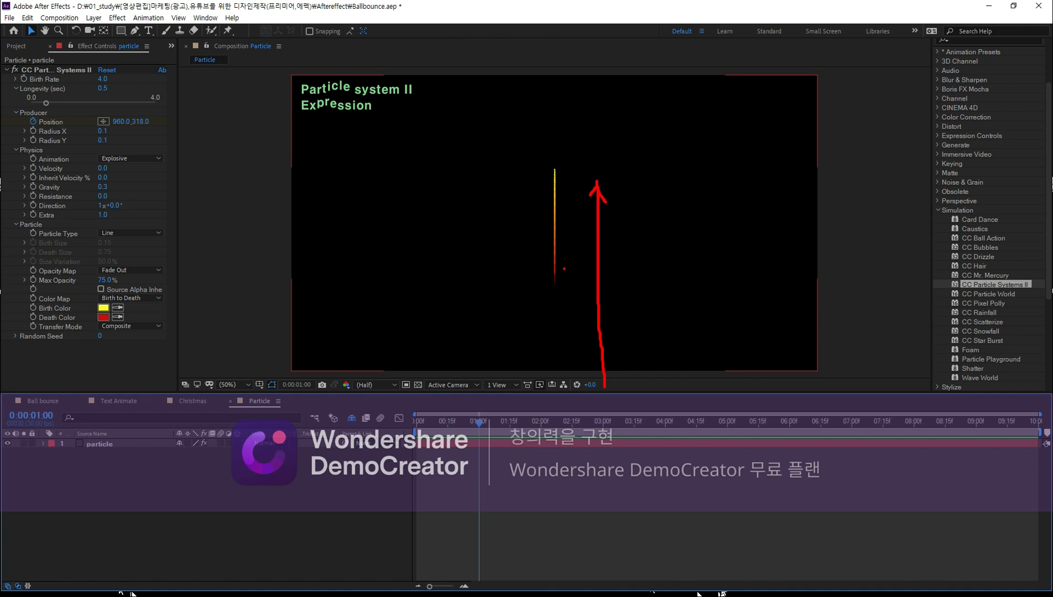
{"action": "mouse_move", "coordinate": [566, 294]}
{"action": "left_mouse_down"}
{"action": "mouse_move", "coordinate": [543, 286]}
{"action": "mouse_move", "coordinate": [510, 219]}
{"action": "mouse_move", "coordinate": [518, 152]}
{"action": "left_mouse_up"}
{"action": "left_click_drag", "start_coordinate": [575, 185], "coordinate": [560, 291]}
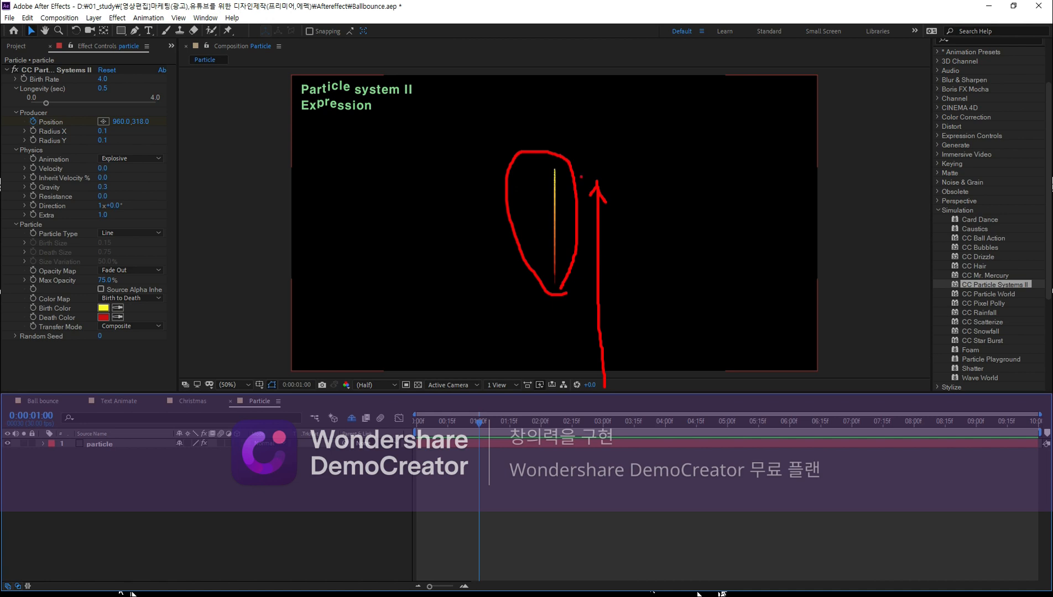
{"action": "mouse_move", "coordinate": [674, 134]}
{"action": "left_mouse_down"}
{"action": "mouse_move", "coordinate": [666, 140]}
{"action": "mouse_move", "coordinate": [685, 135]}
{"action": "mouse_move", "coordinate": [672, 132]}
{"action": "mouse_move", "coordinate": [705, 197]}
{"action": "left_mouse_up"}
{"action": "mouse_move", "coordinate": [683, 158]}
{"action": "left_mouse_down"}
{"action": "mouse_move", "coordinate": [675, 145]}
{"action": "mouse_move", "coordinate": [693, 153]}
{"action": "left_mouse_up"}
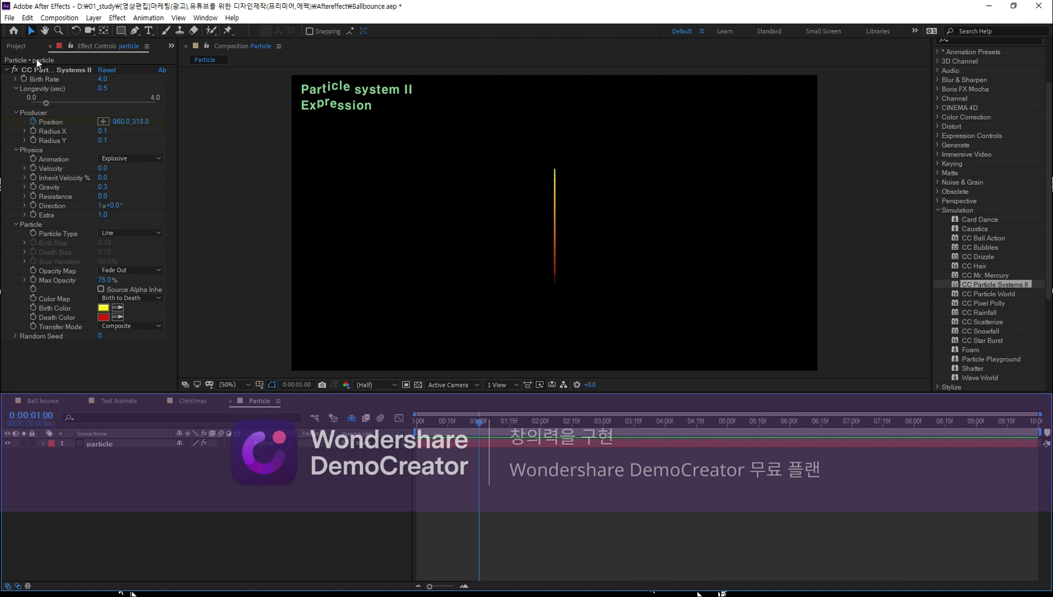
Step: Start keyframing Birth Rate at 0:00:01:00, keeping 4.0, and set it to 0 one frame further at 0:00:01:01
{"action": "mouse_move", "coordinate": [484, 425]}
{"action": "left_mouse_down"}
{"action": "mouse_move", "coordinate": [417, 426]}
{"action": "mouse_move", "coordinate": [462, 427]}
{"action": "mouse_move", "coordinate": [478, 446]}
{"action": "mouse_move", "coordinate": [416, 435]}
{"action": "mouse_move", "coordinate": [479, 437]}
{"action": "left_mouse_up"}
{"action": "left_click", "coordinate": [25, 75]}
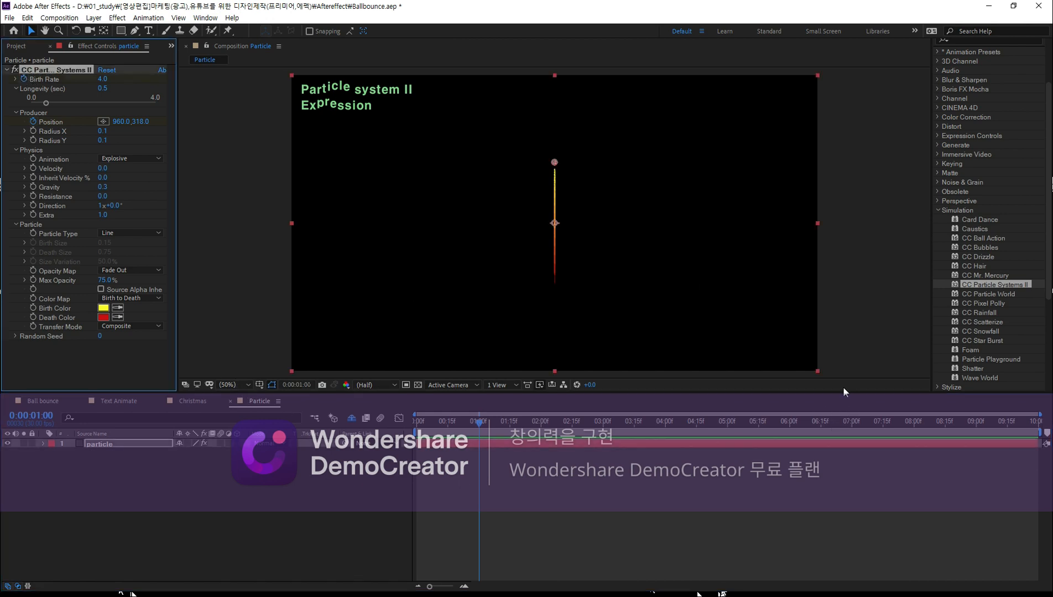
{"action": "key", "text": "Page_Down"}
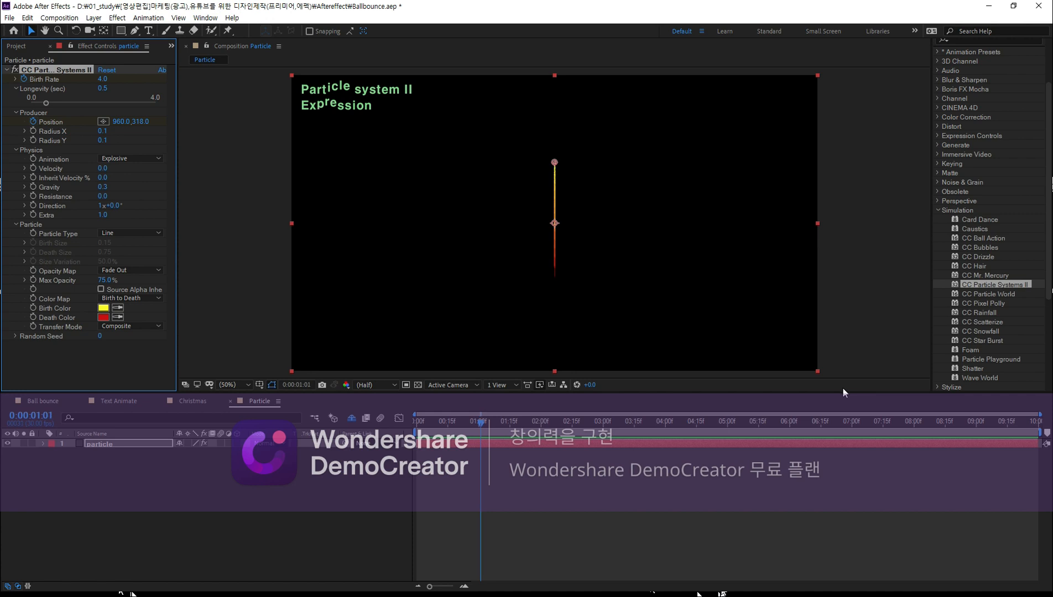
{"action": "left_click", "coordinate": [103, 79]}
{"action": "type", "text": "0"}
{"action": "key", "text": "Return"}
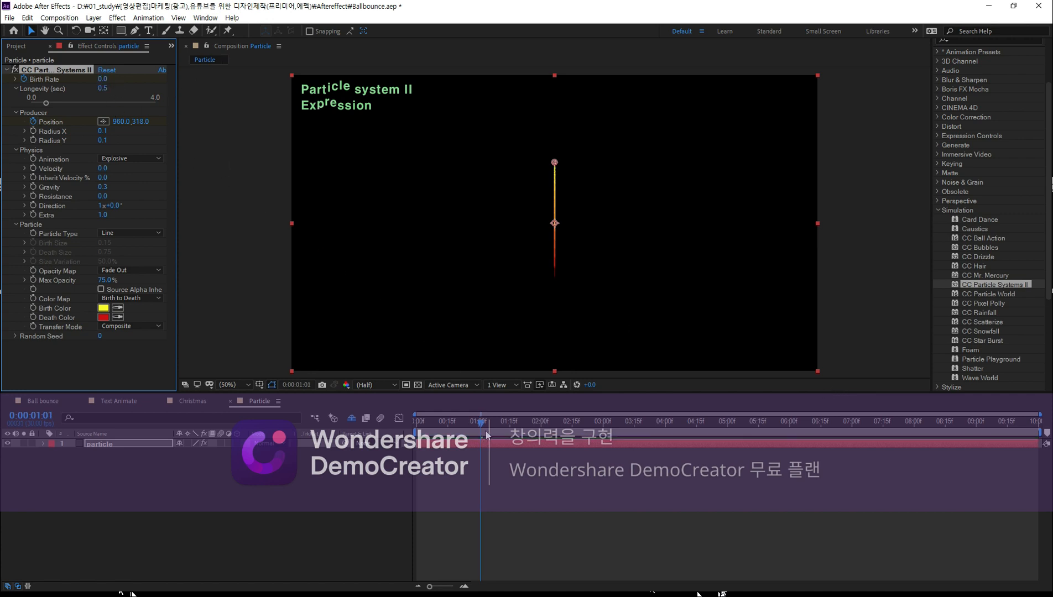
Step: Preview the animation from the start several times to check how the particles end after the one-second mark
{"action": "left_click_drag", "start_coordinate": [481, 423], "coordinate": [415, 426]}
{"action": "key", "text": "space"}
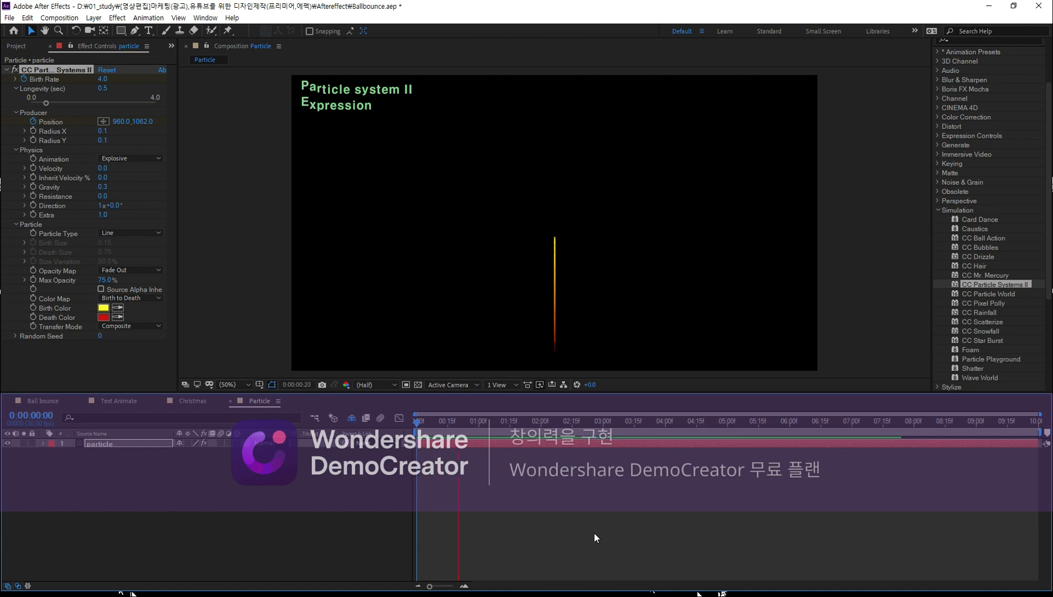
{"action": "key", "text": "space"}
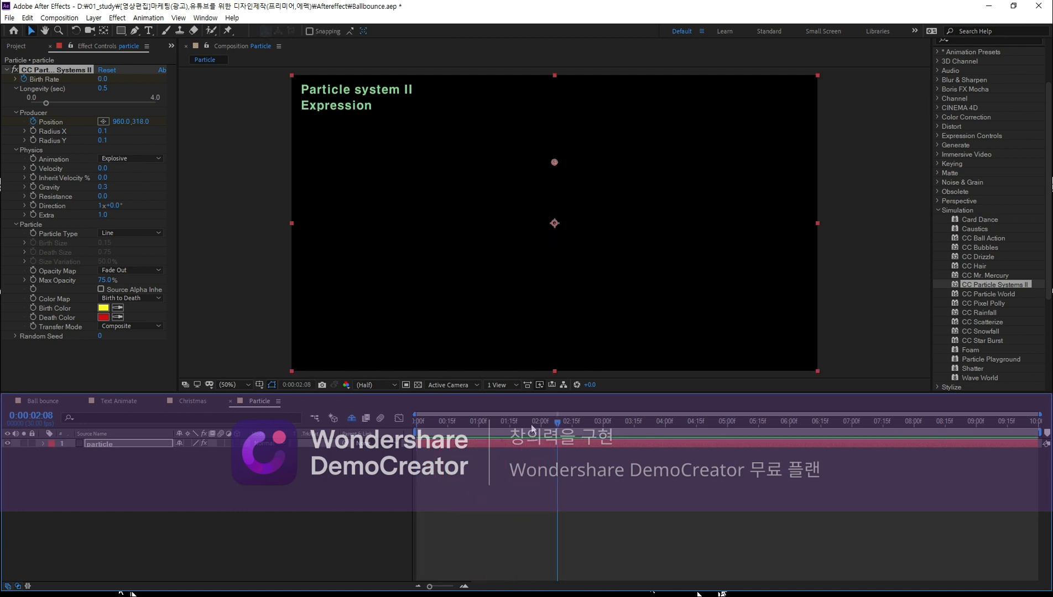
{"action": "key", "text": "space"}
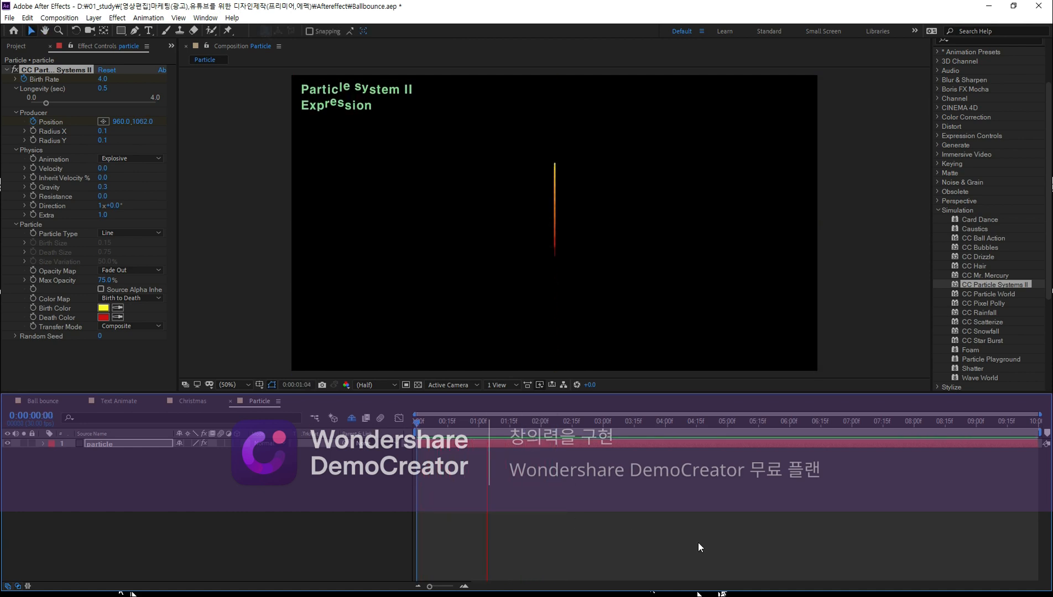
{"action": "key", "text": "space"}
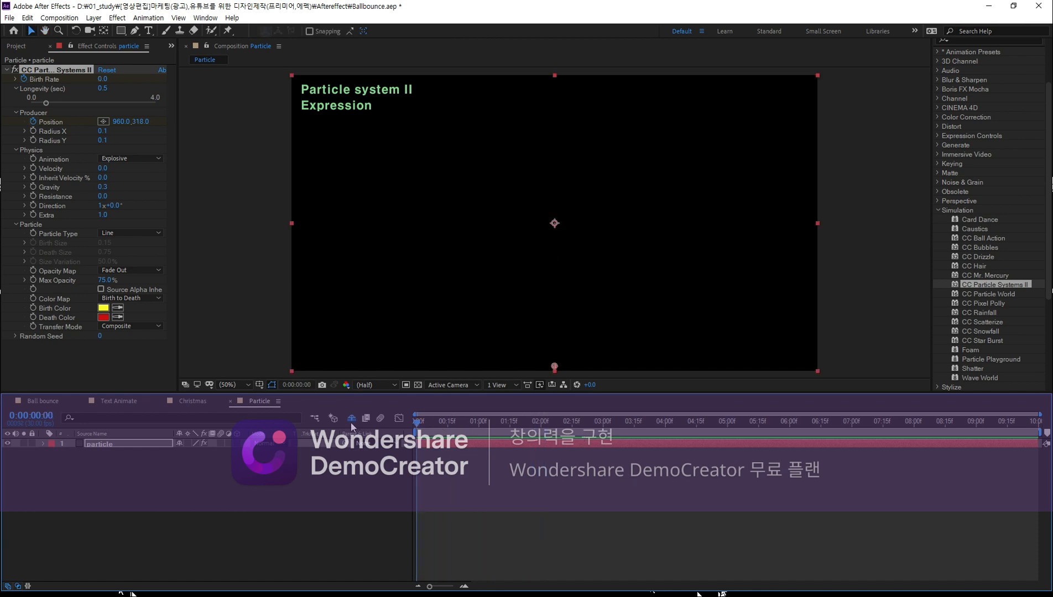
{"action": "key", "text": "space"}
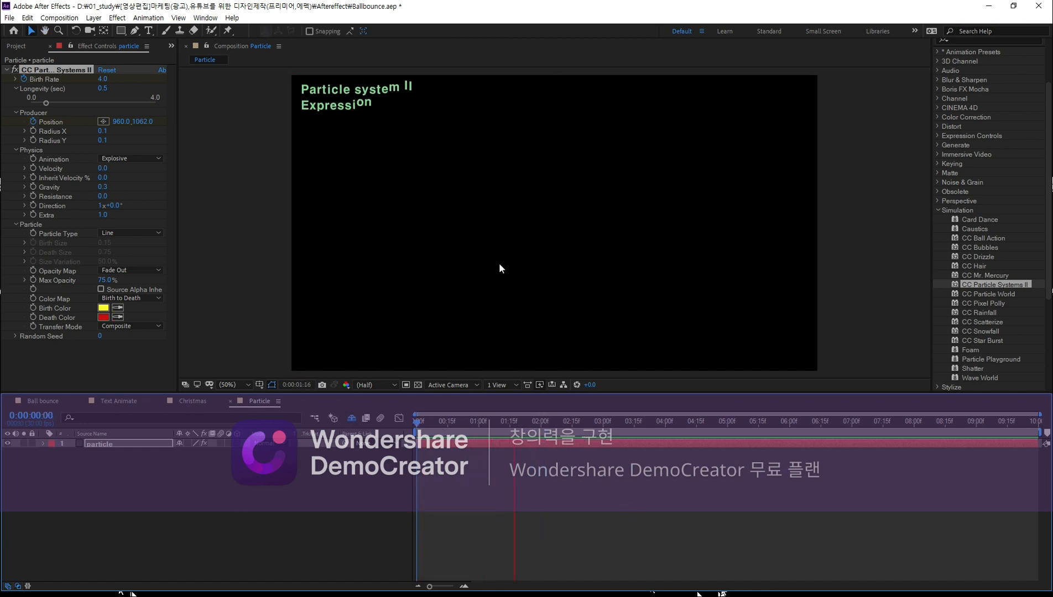
{"action": "key", "text": "space"}
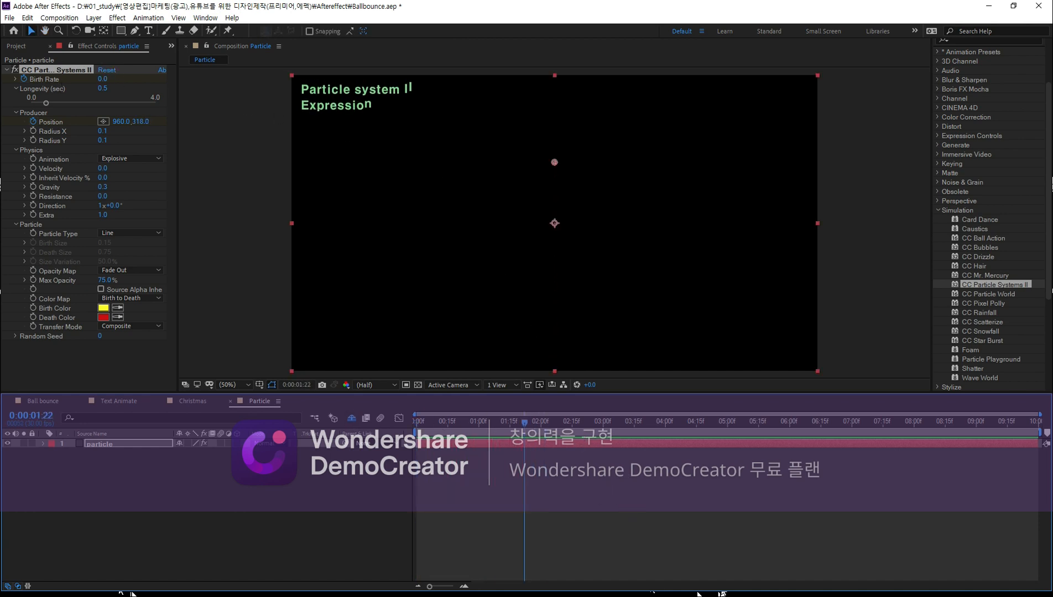
Step: Reveal the particle layer's keyframed properties and, with the current time at 0:00:00:29, set the Physics Gravity to 0
{"action": "key", "text": "Home"}
{"action": "key", "text": "u"}
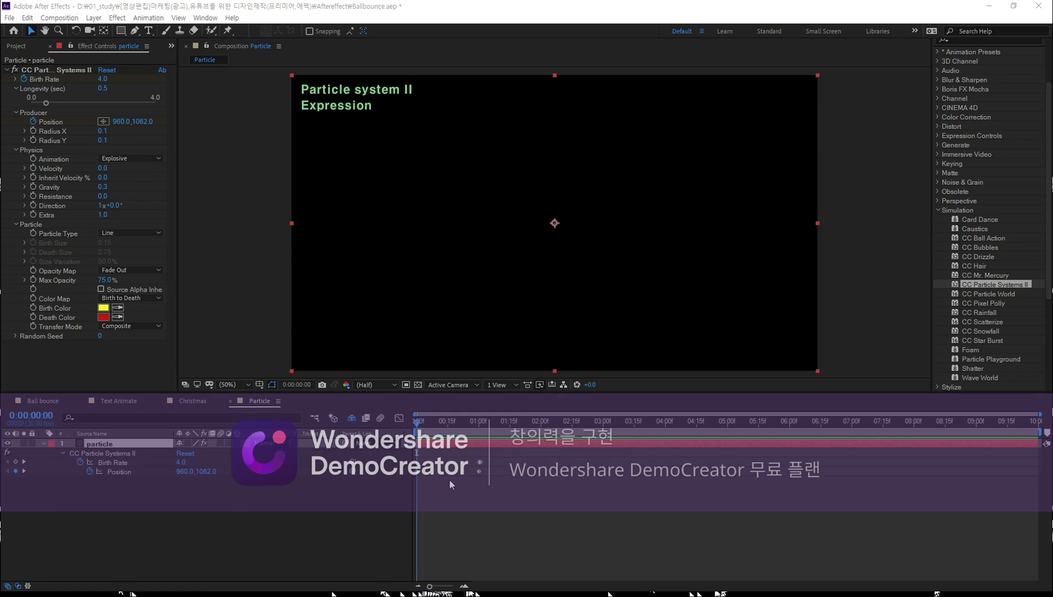
{"action": "left_click_drag", "start_coordinate": [432, 421], "coordinate": [475, 401]}
{"action": "key", "text": "space"}
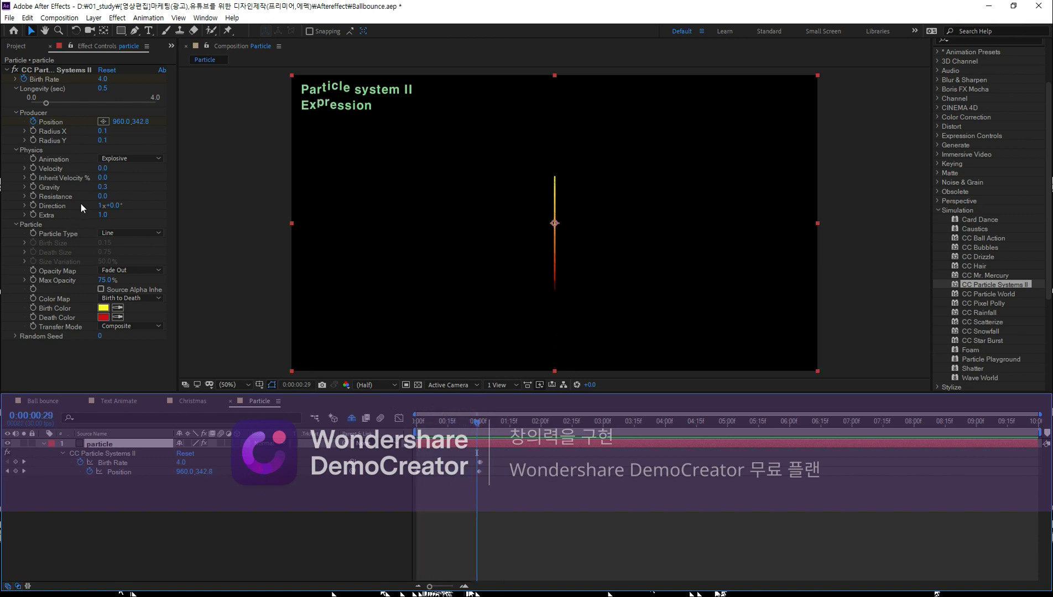
{"action": "left_click", "coordinate": [55, 70]}
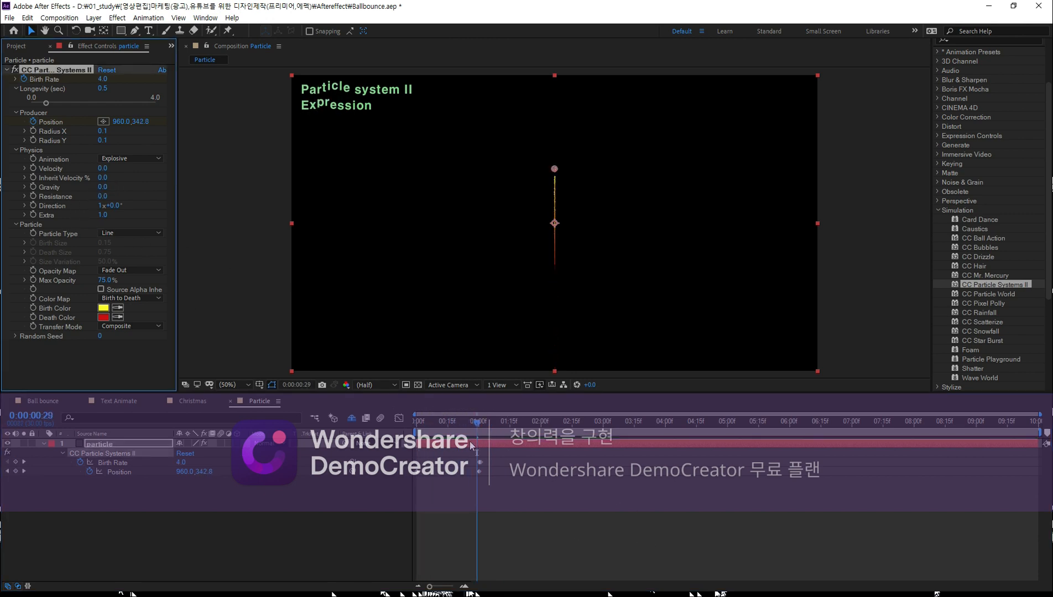
Step: Preview the animation from the start to check how the rising line behaves without gravity
{"action": "left_click", "coordinate": [479, 440]}
{"action": "key", "text": "space"}
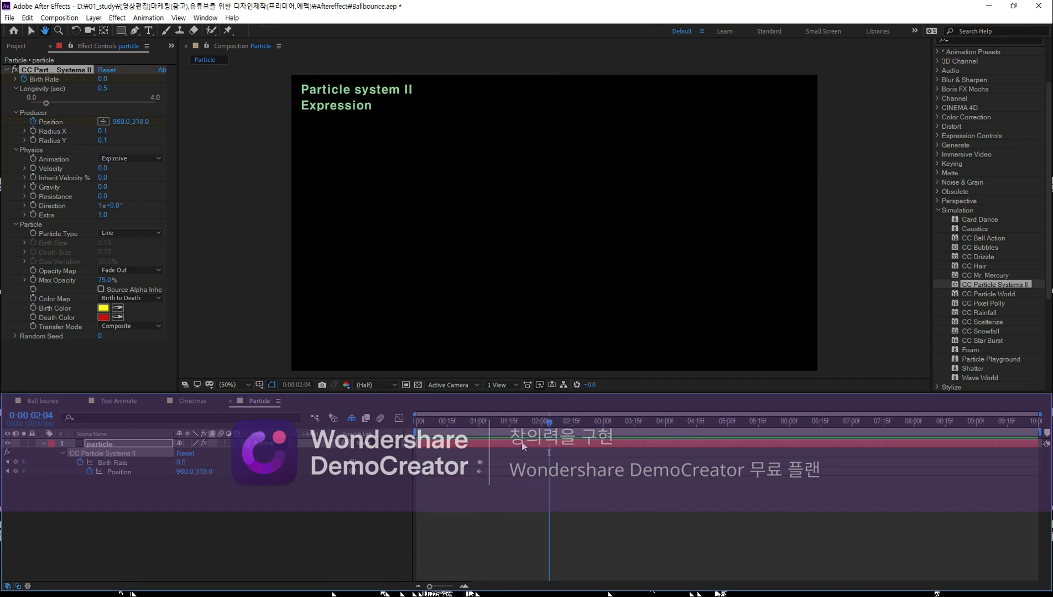
{"action": "key", "text": "space"}
{"action": "key", "text": "space"}
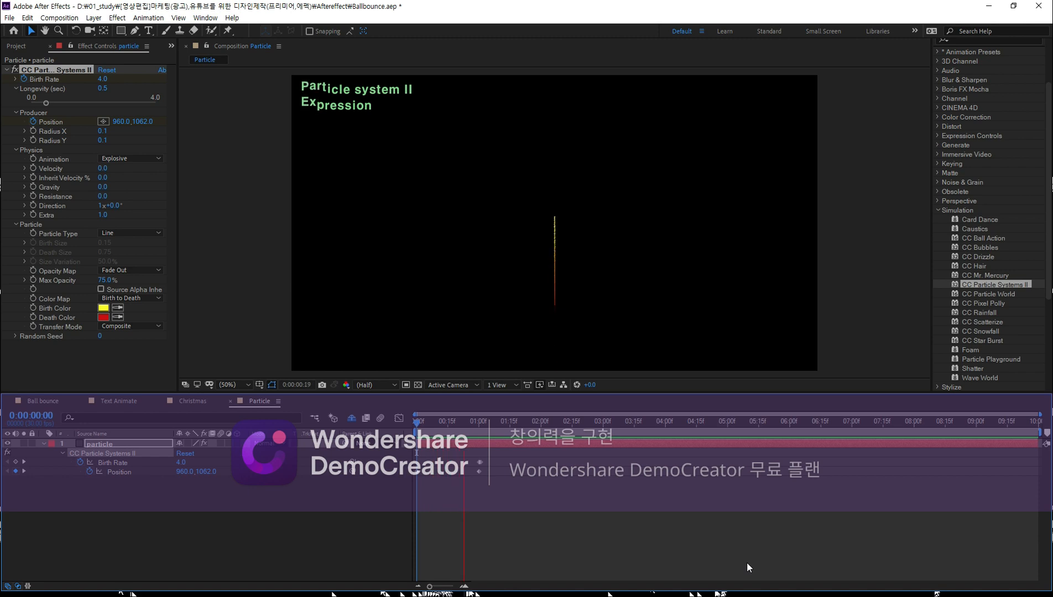
{"action": "key", "text": "space"}
Step: With the current time at 0:00:00:16, set the Producer Radius X of the particle effect to 0.2
{"action": "left_click_drag", "start_coordinate": [507, 425], "coordinate": [450, 424]}
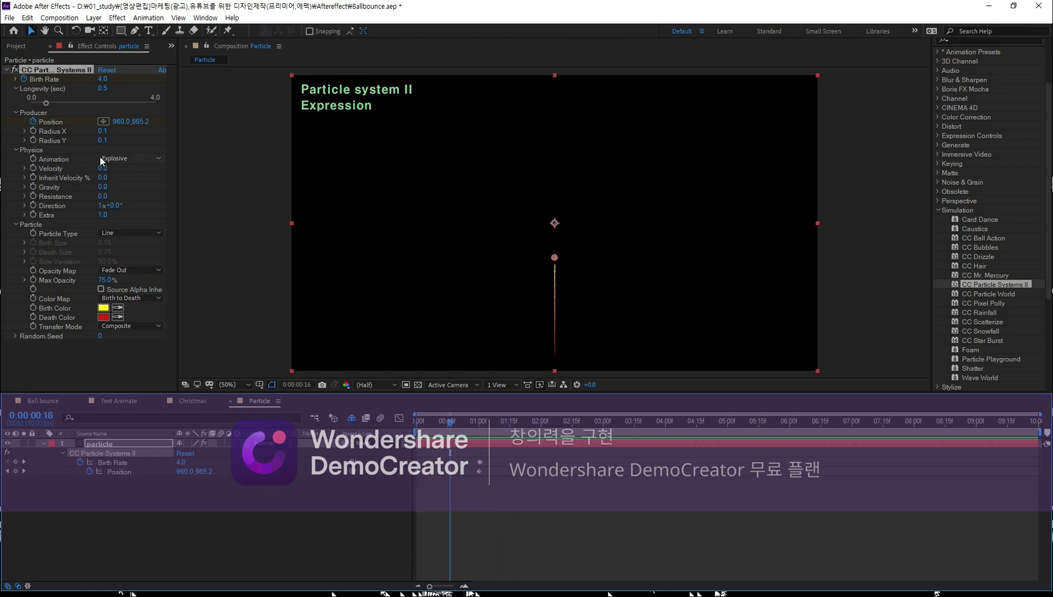
{"action": "left_click", "coordinate": [102, 133]}
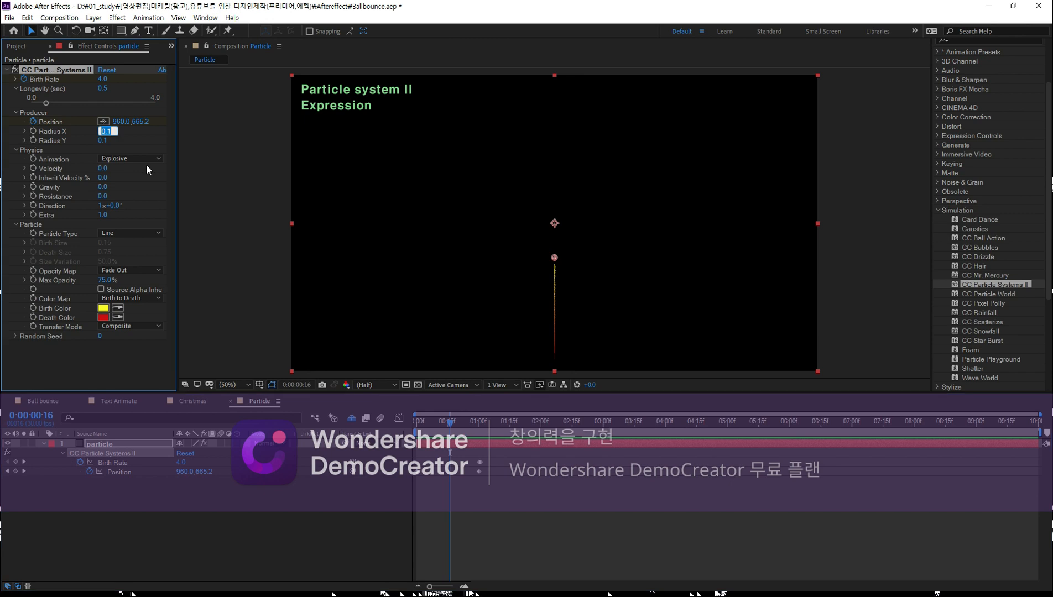
{"action": "type", "text": "0.2"}
{"action": "key", "text": "Tab"}
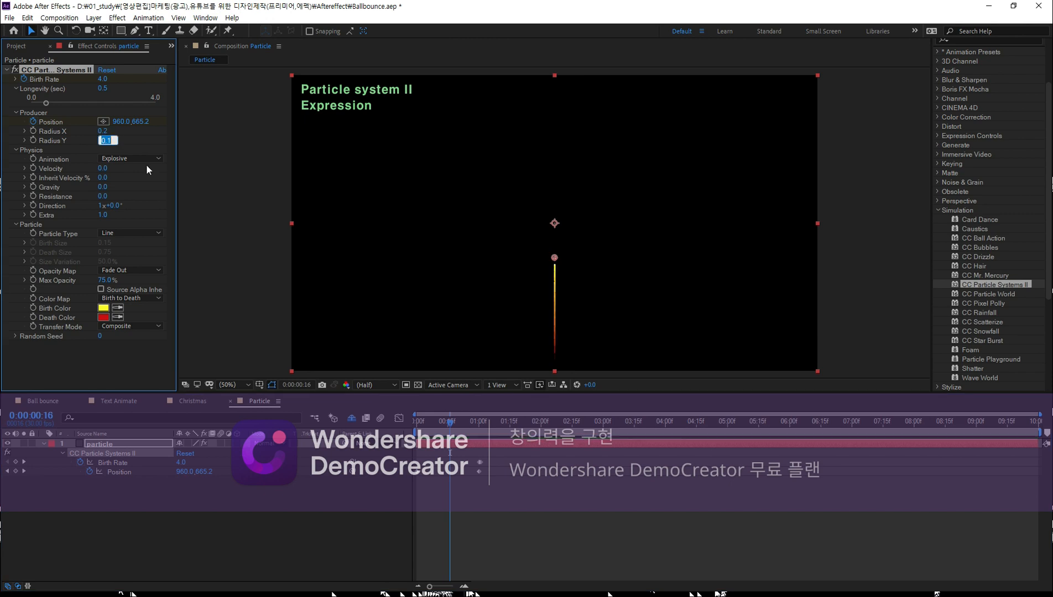
{"action": "key", "text": "Return"}
Step: Replay the animation from the start several times to examine the widened line and how it ends past one second
{"action": "left_click_drag", "start_coordinate": [450, 421], "coordinate": [416, 426]}
{"action": "key", "text": "space"}
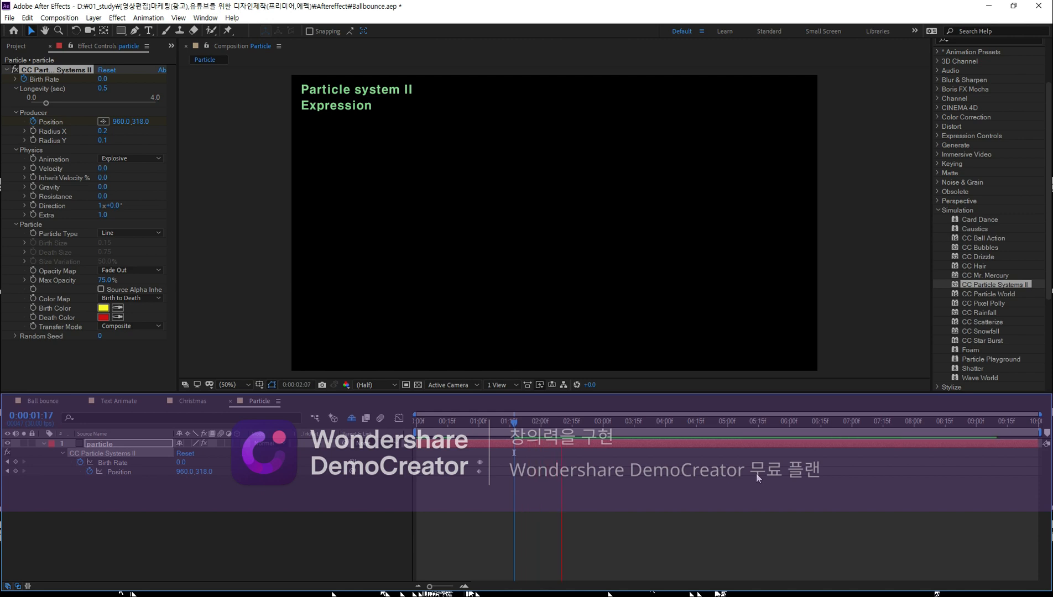
{"action": "left_click_drag", "start_coordinate": [516, 424], "coordinate": [410, 425]}
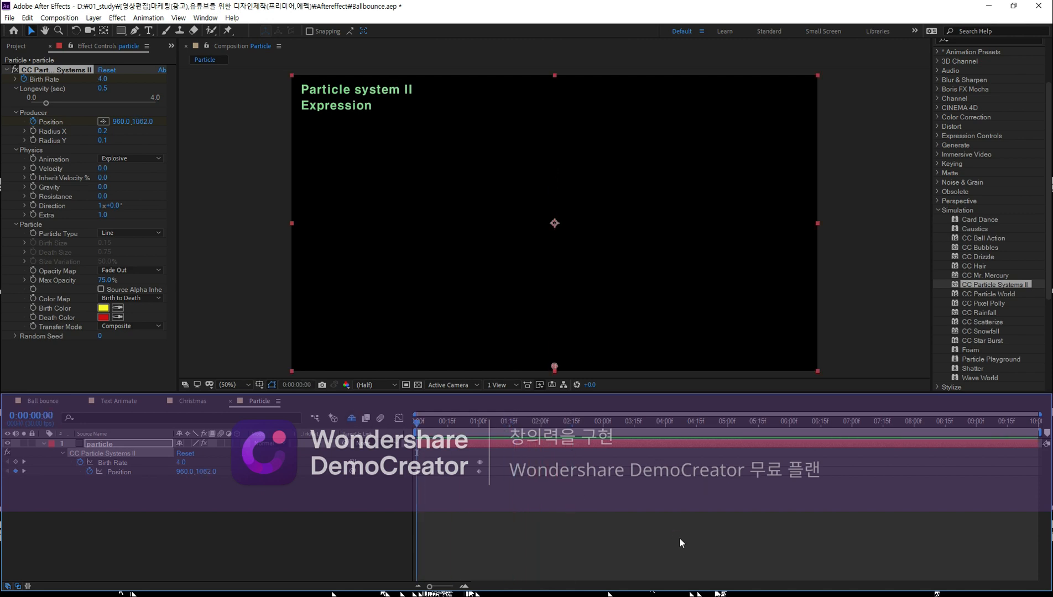
{"action": "key", "text": "space"}
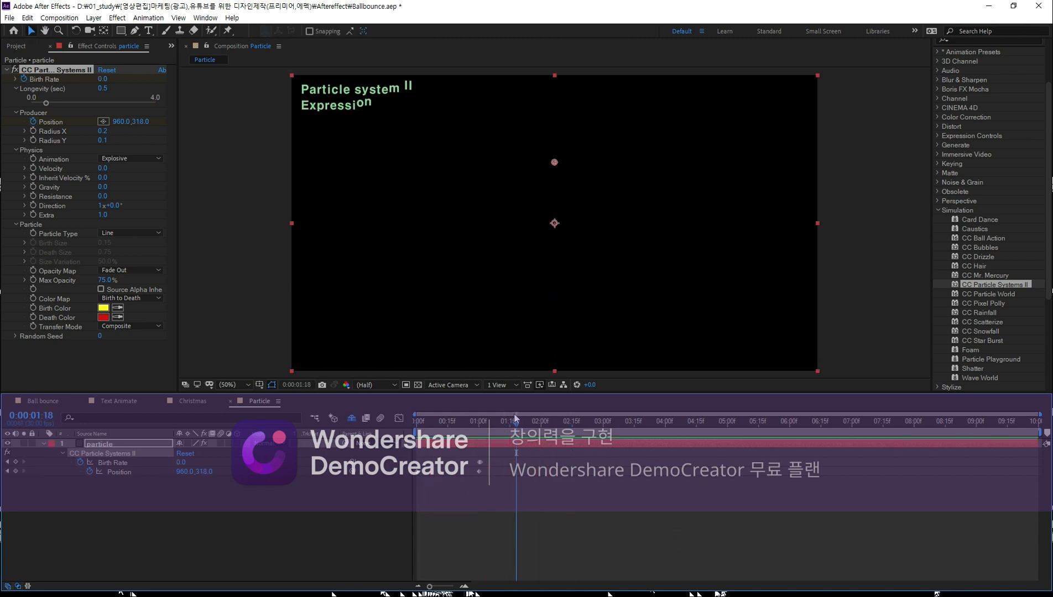
{"action": "left_click", "coordinate": [483, 423]}
{"action": "key", "text": "space"}
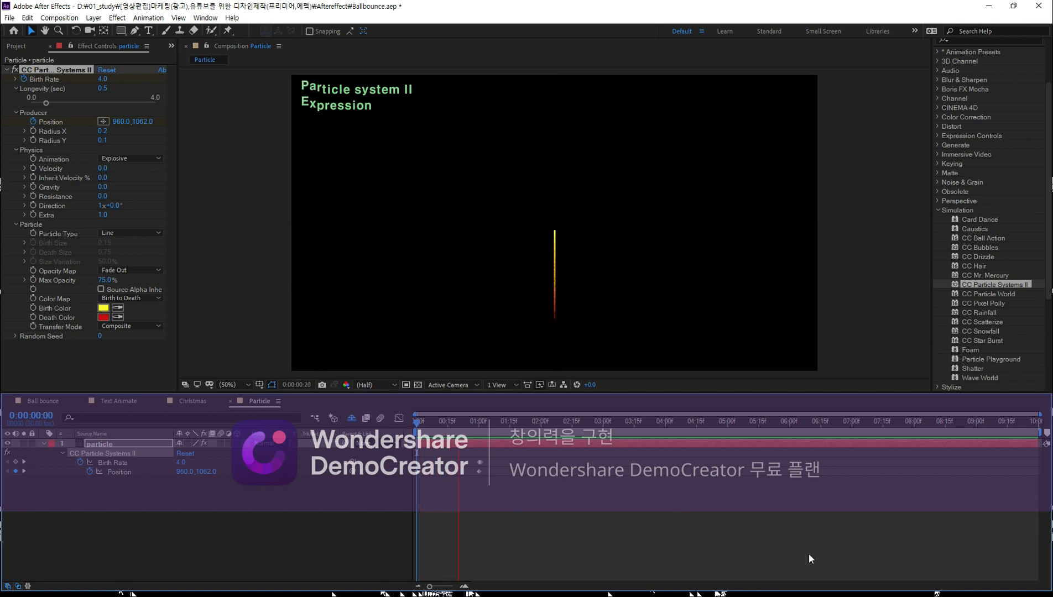
{"action": "key", "text": "space"}
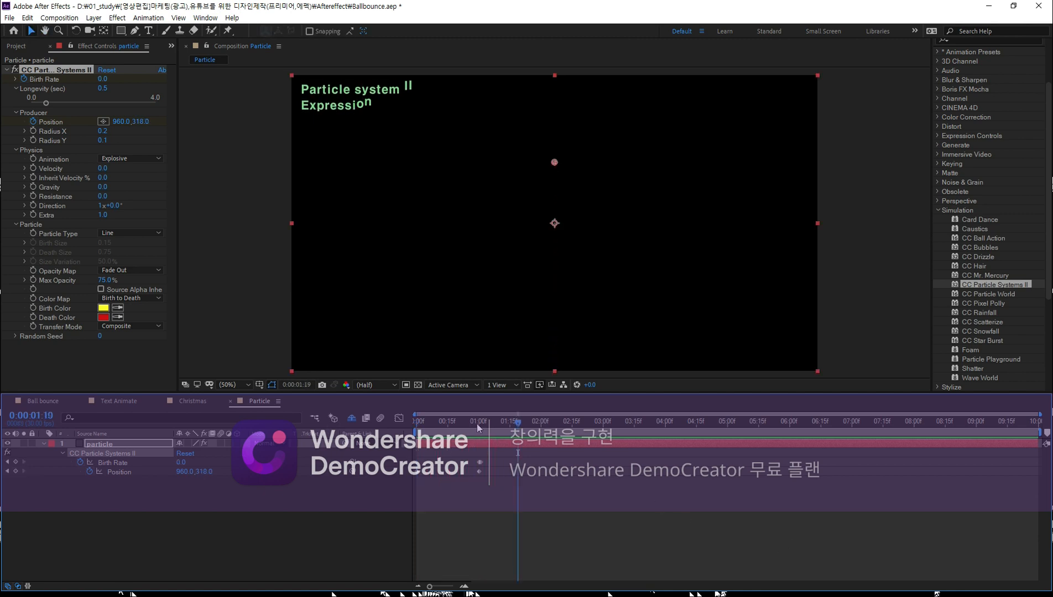
{"action": "key", "text": "space"}
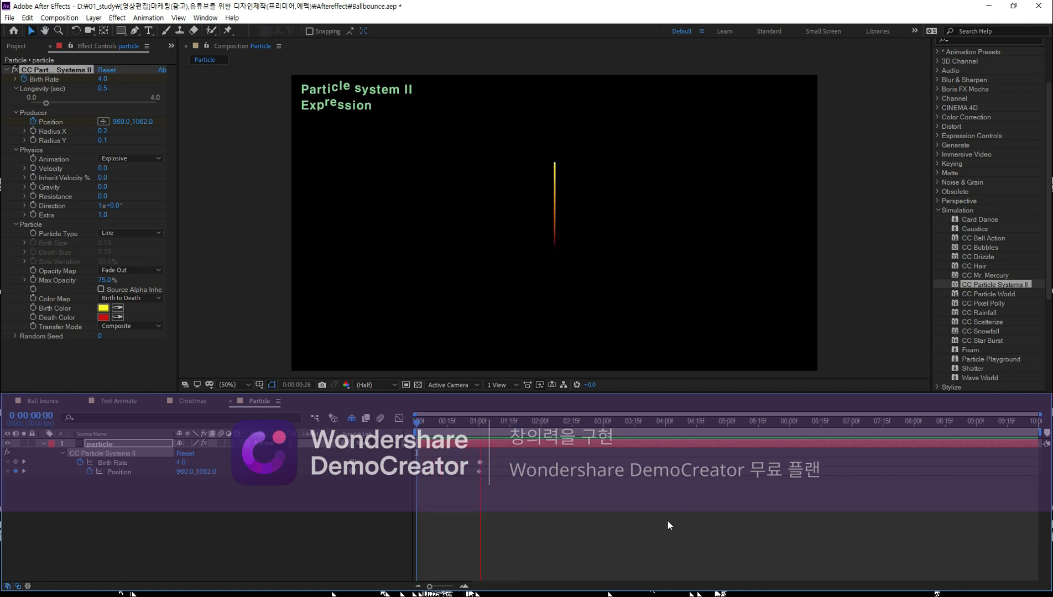
Step: At 0:00:00:18, change the Particle Type to Faded Sphere with Birth Size 0.00 and Death Size 0.29
{"action": "left_click_drag", "start_coordinate": [504, 424], "coordinate": [466, 424]}
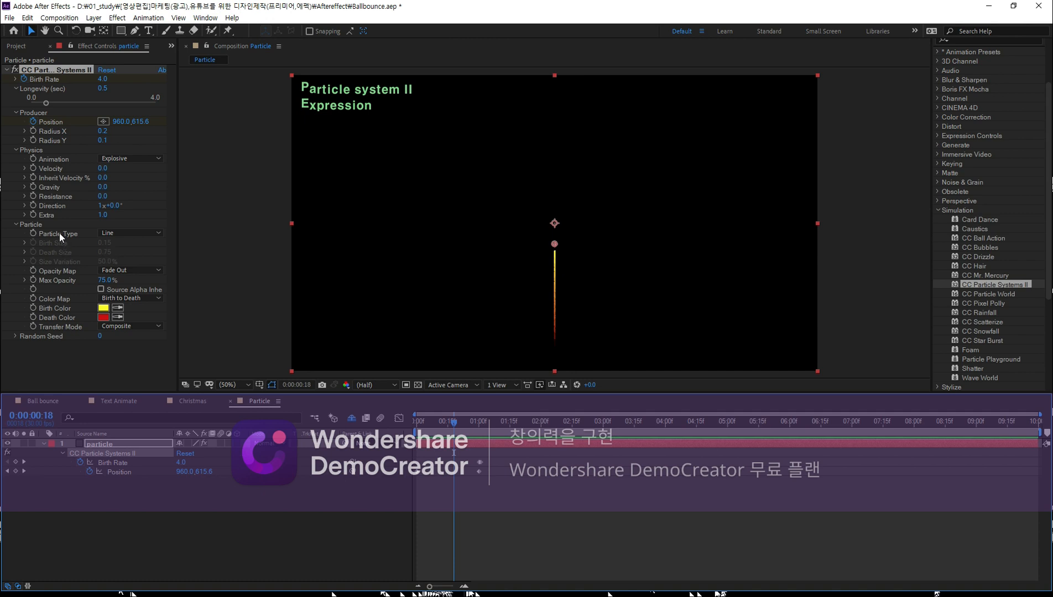
{"action": "left_click", "coordinate": [128, 232]}
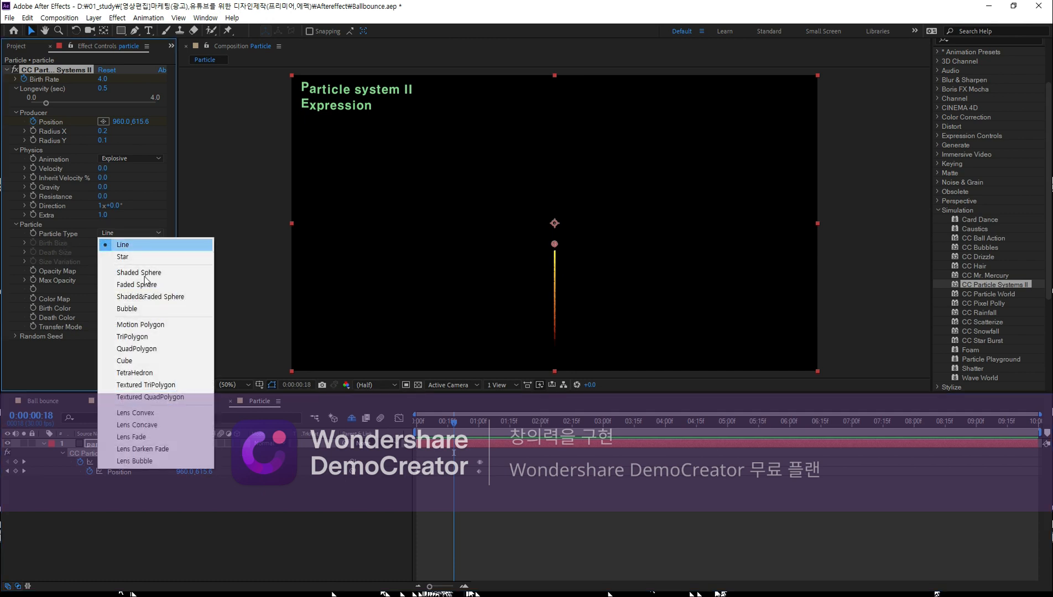
{"action": "left_click", "coordinate": [167, 286]}
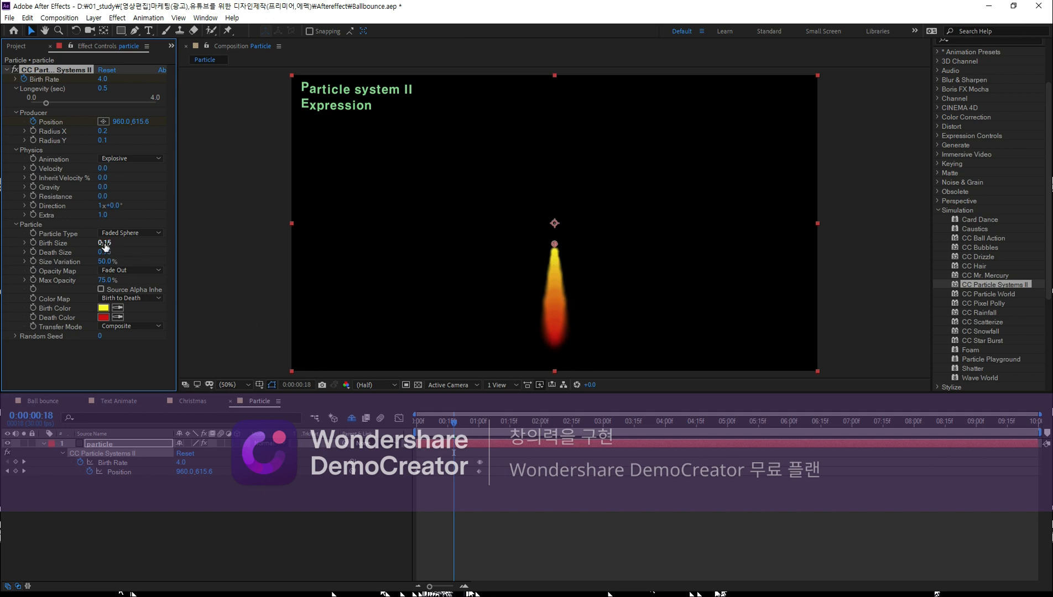
{"action": "left_click_drag", "start_coordinate": [104, 243], "coordinate": [96, 244]}
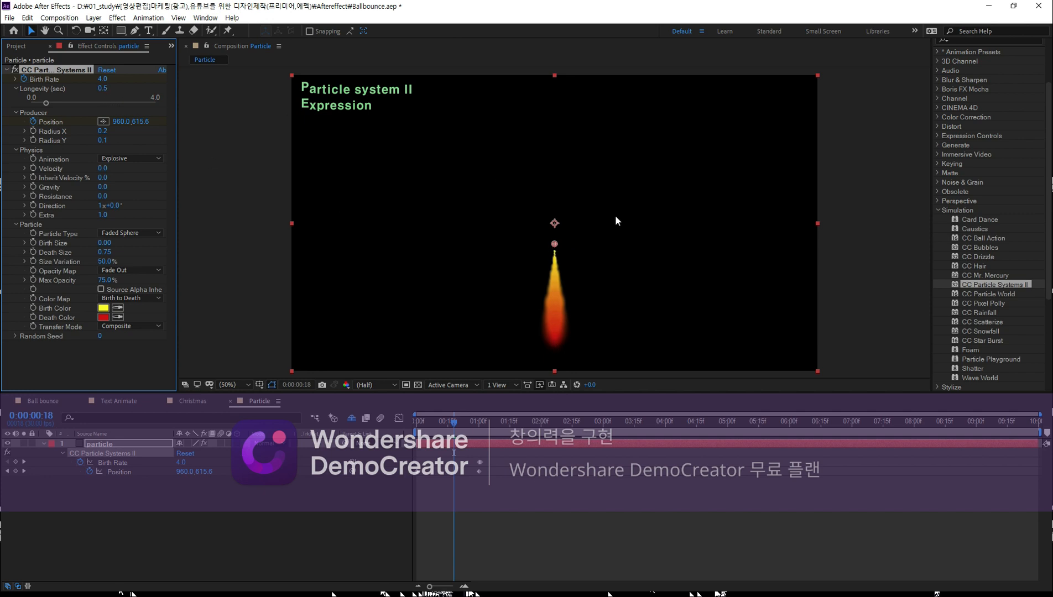
{"action": "left_click_drag", "start_coordinate": [104, 252], "coordinate": [84, 255]}
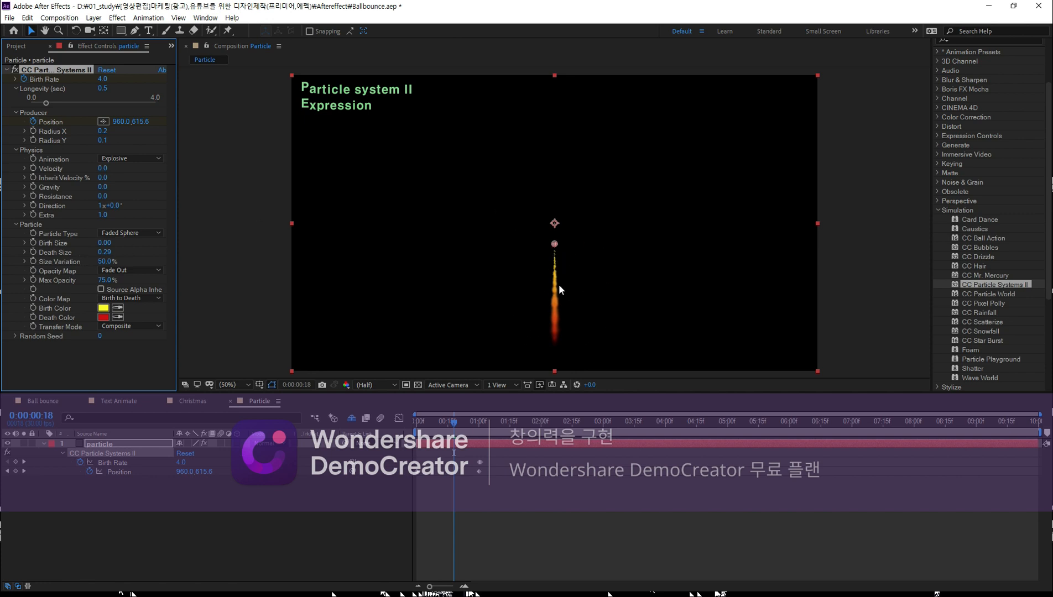
Step: Play the Faded Sphere trail repeatedly from the start to examine its rise and fade-out after one second
{"action": "left_click_drag", "start_coordinate": [454, 424], "coordinate": [403, 438]}
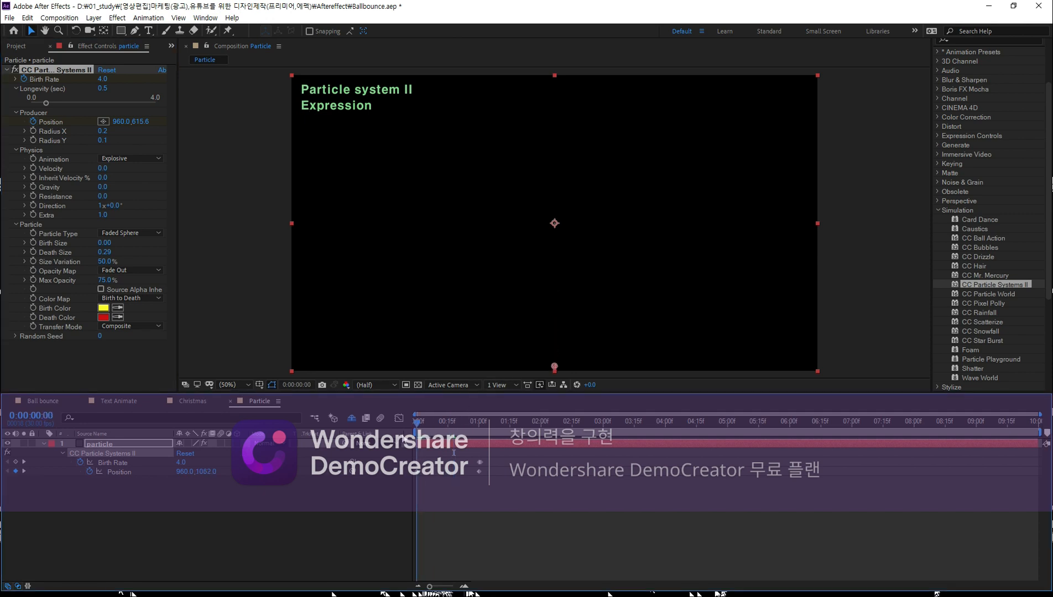
{"action": "key", "text": "space"}
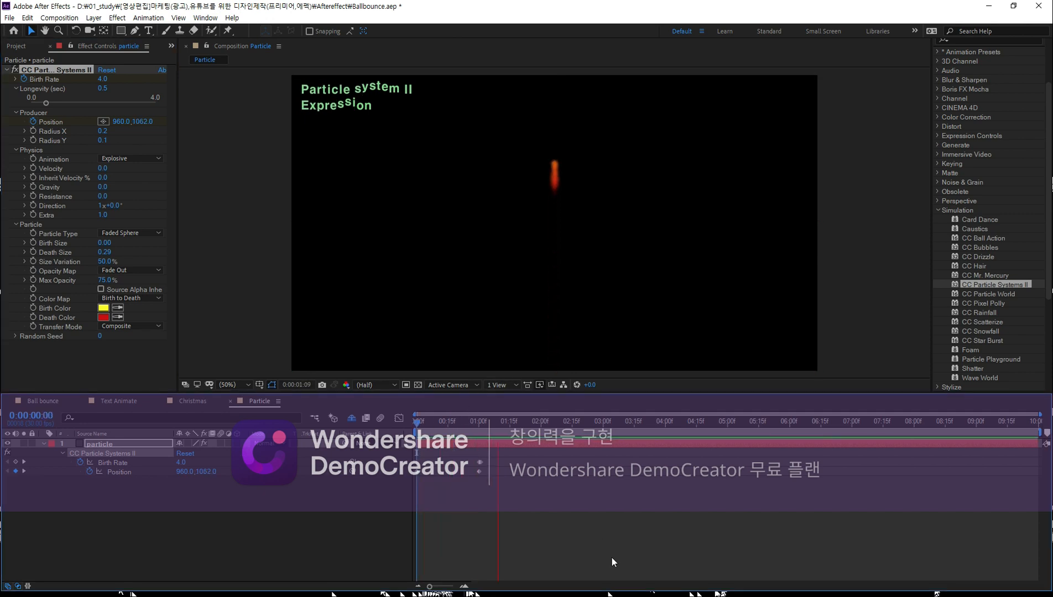
{"action": "key", "text": "space"}
{"action": "key", "text": "space"}
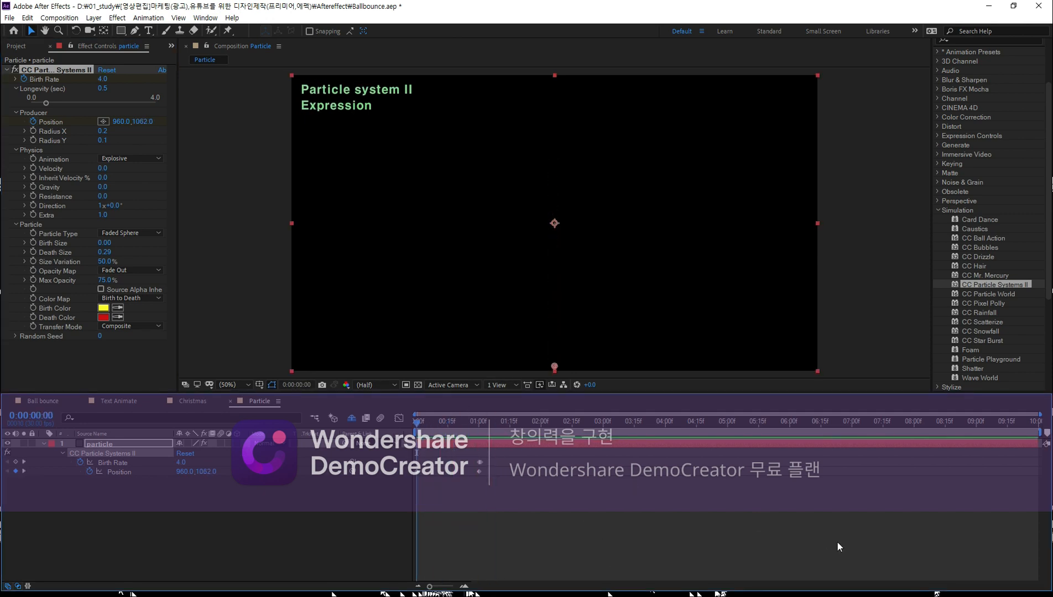
{"action": "key", "text": "space"}
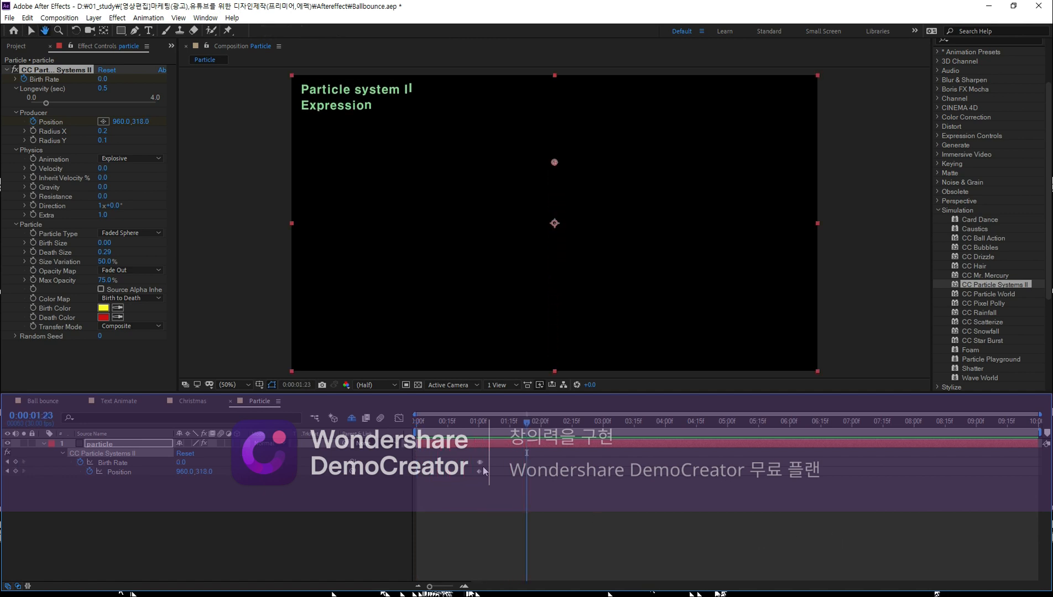
{"action": "key", "text": "space"}
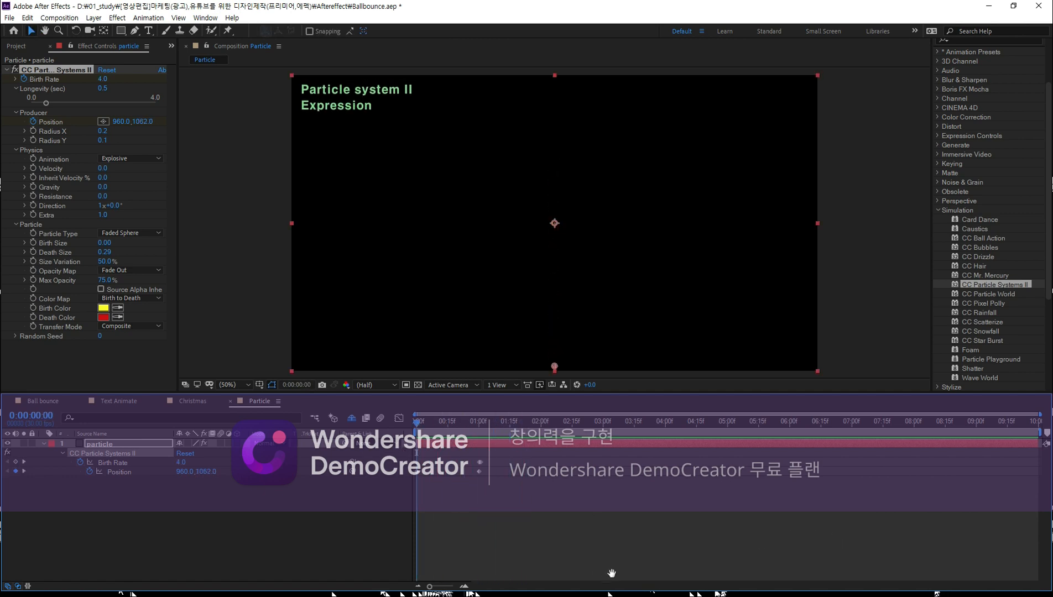
{"action": "key", "text": "space"}
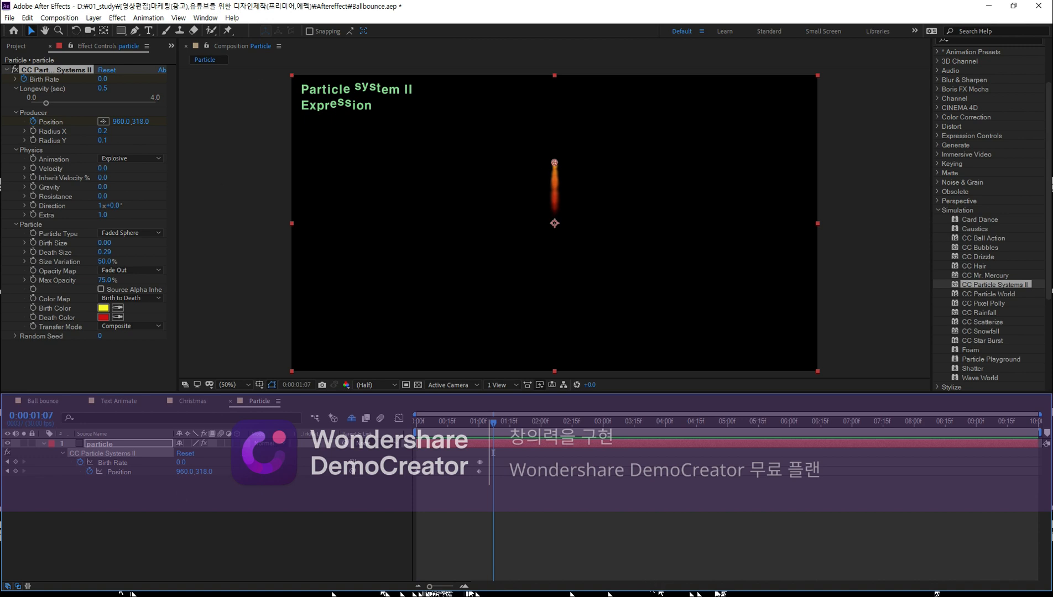
{"action": "key", "text": "space"}
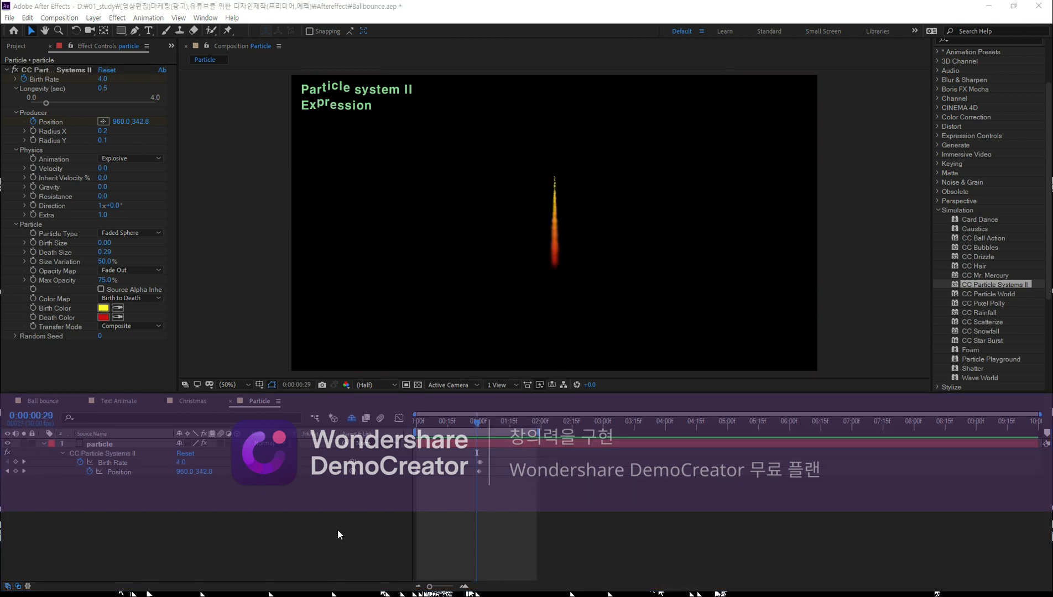
{"action": "left_click", "coordinate": [330, 556]}
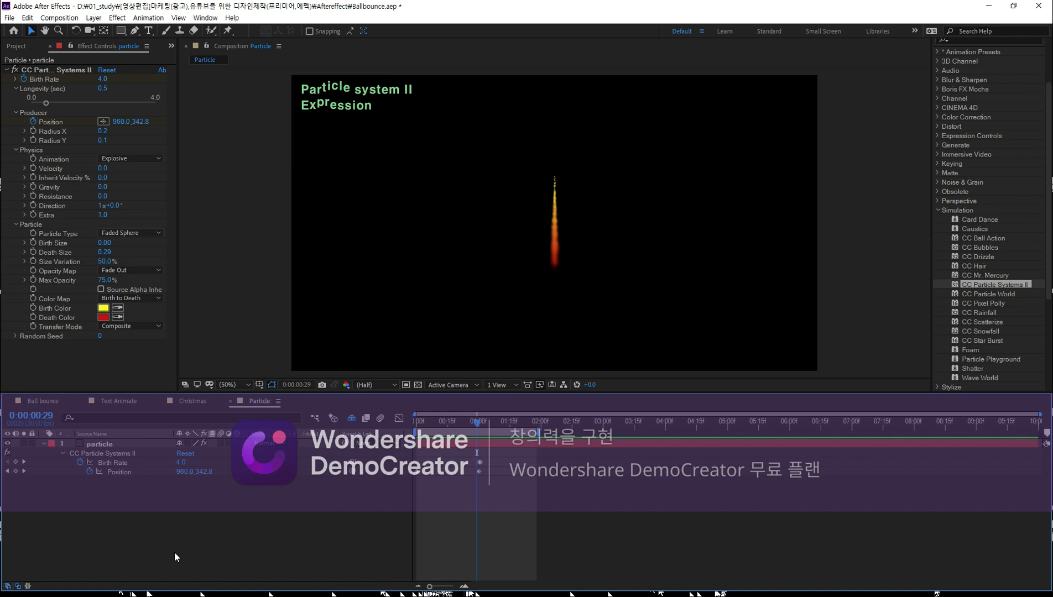
{"action": "key", "text": "ctrl+n"}
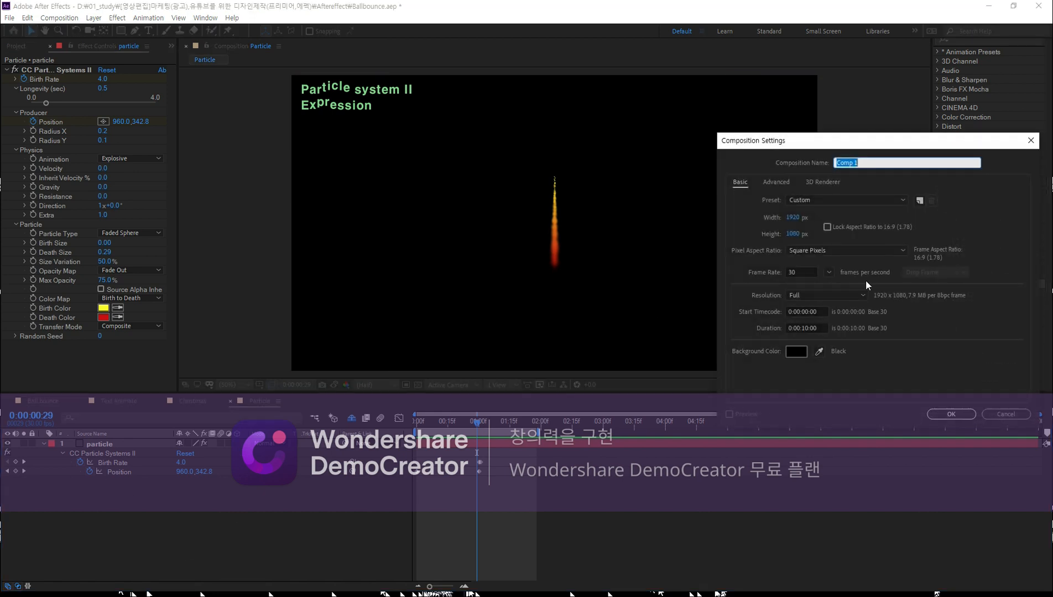
{"action": "type", "text": "bo"}
{"action": "key", "text": "BackSpace"}
{"action": "key", "text": "BackSpace"}
{"action": "type", "text": "Boom"}
{"action": "key", "text": "Return"}
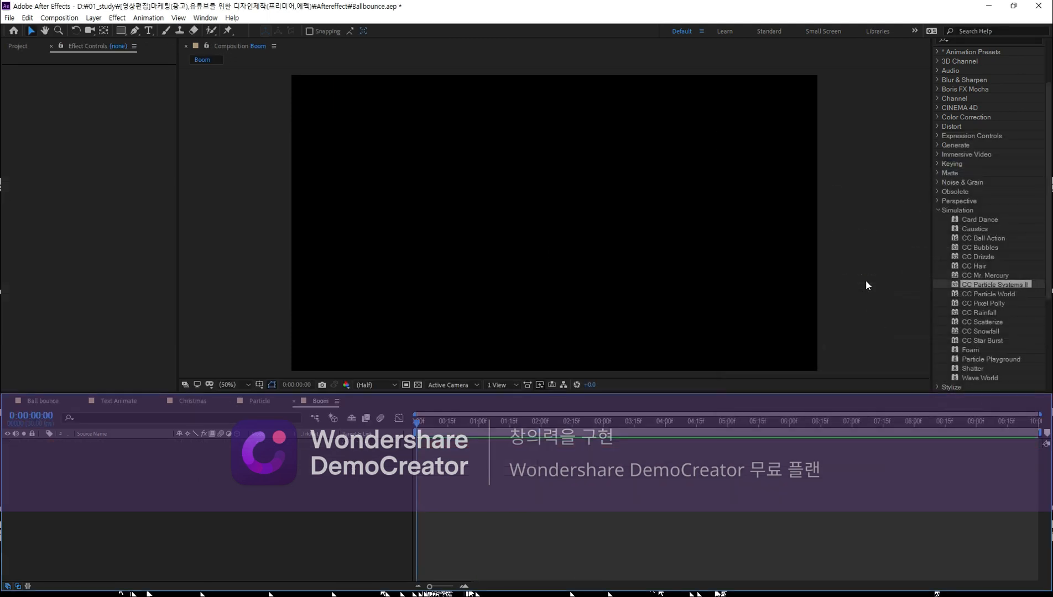
{"action": "key", "text": "ctrl+z"}
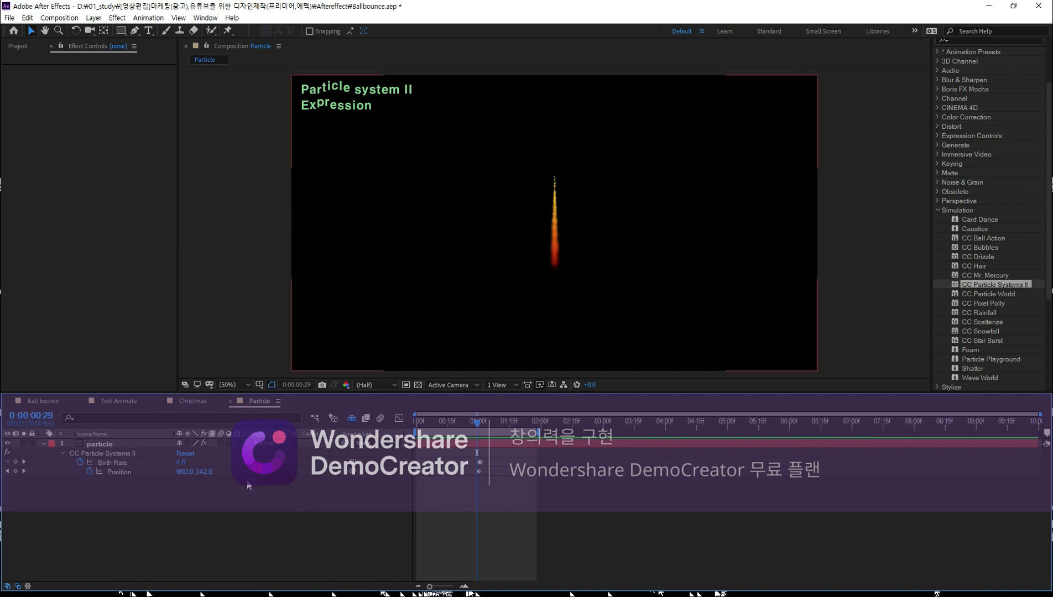
Step: Add a solid named Boom to the Particle composition, apply CC Particle Systems II to it, and move the current time to 0:00:01:01
{"action": "key", "text": "ctrl+y"}
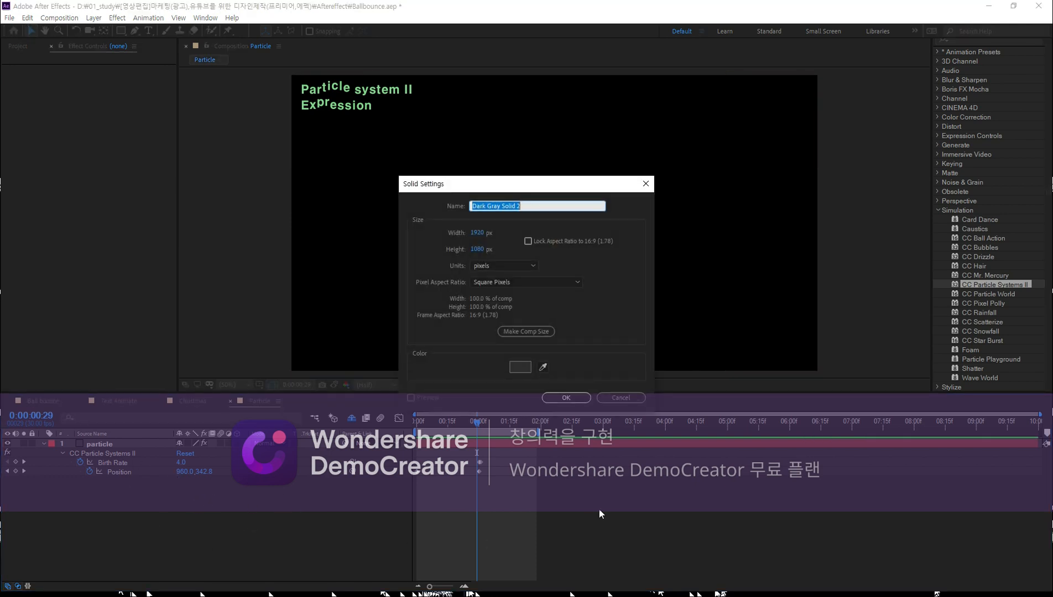
{"action": "type", "text": "Boom"}
{"action": "key", "text": "Return"}
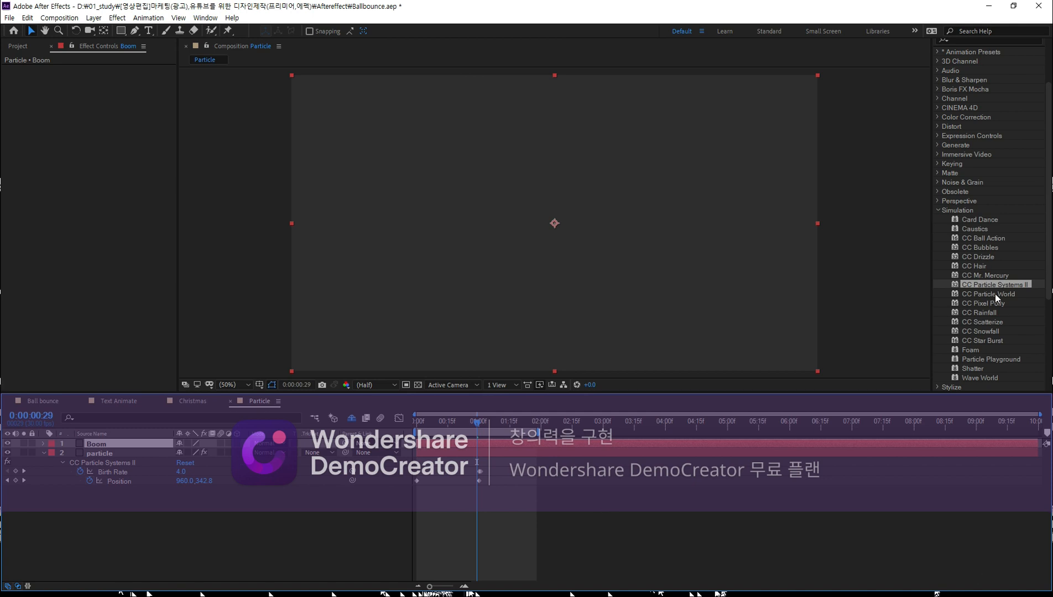
{"action": "double_click", "coordinate": [1015, 284]}
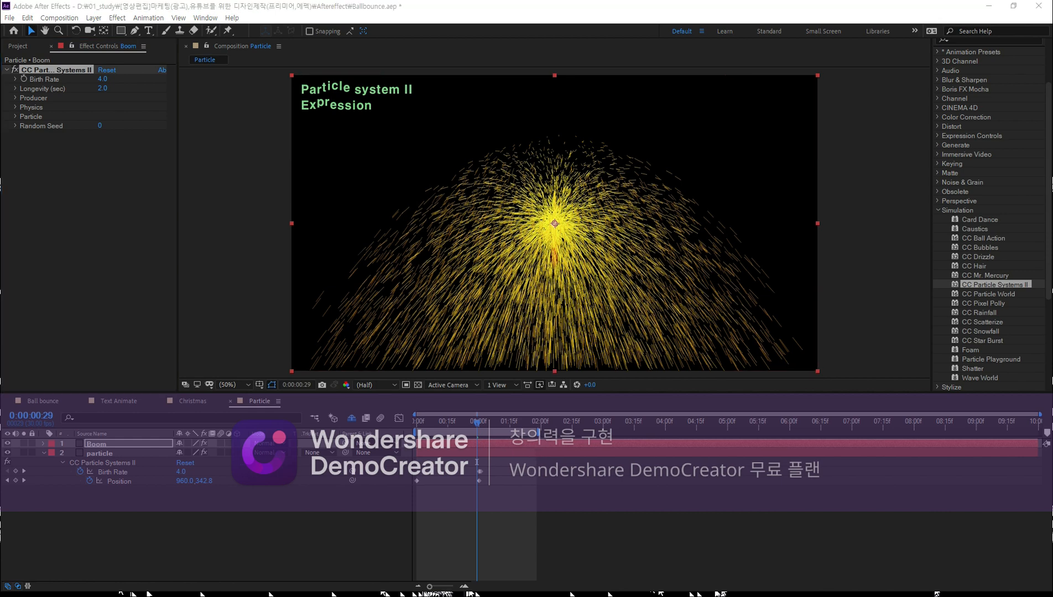
{"action": "mouse_move", "coordinate": [477, 423]}
{"action": "left_mouse_down"}
{"action": "mouse_move", "coordinate": [412, 431]}
{"action": "mouse_move", "coordinate": [481, 426]}
{"action": "left_mouse_up"}
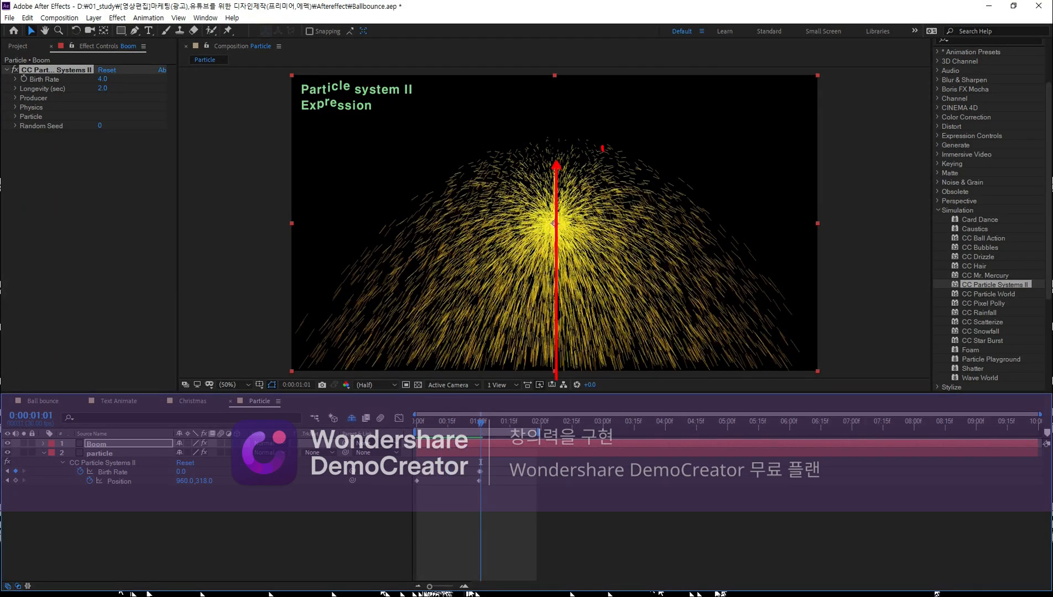
{"action": "mouse_move", "coordinate": [602, 149]}
{"action": "left_mouse_down"}
{"action": "mouse_move", "coordinate": [603, 165]}
{"action": "mouse_move", "coordinate": [622, 143]}
{"action": "left_mouse_up"}
{"action": "mouse_move", "coordinate": [616, 146]}
{"action": "left_mouse_down"}
{"action": "mouse_move", "coordinate": [613, 174]}
{"action": "mouse_move", "coordinate": [646, 173]}
{"action": "left_mouse_up"}
{"action": "mouse_move", "coordinate": [480, 103]}
{"action": "left_mouse_down"}
{"action": "mouse_move", "coordinate": [535, 122]}
{"action": "mouse_move", "coordinate": [481, 164]}
{"action": "mouse_move", "coordinate": [513, 224]}
{"action": "left_mouse_up"}
{"action": "left_click_drag", "start_coordinate": [585, 166], "coordinate": [634, 205]}
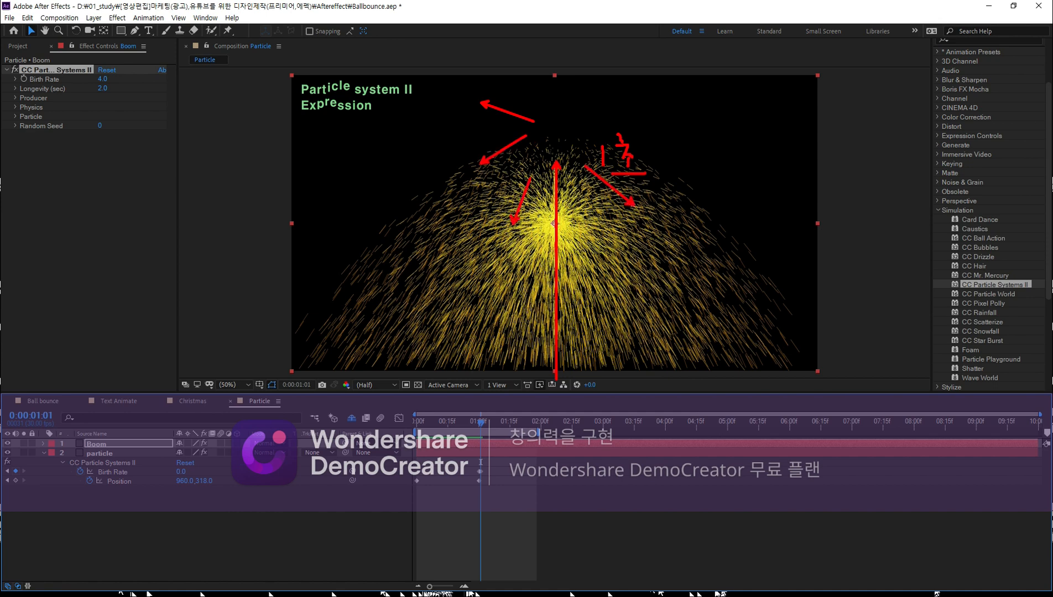
{"action": "left_click_drag", "start_coordinate": [590, 147], "coordinate": [673, 147]}
{"action": "left_click_drag", "start_coordinate": [581, 121], "coordinate": [622, 86]}
{"action": "left_click_drag", "start_coordinate": [561, 111], "coordinate": [568, 65]}
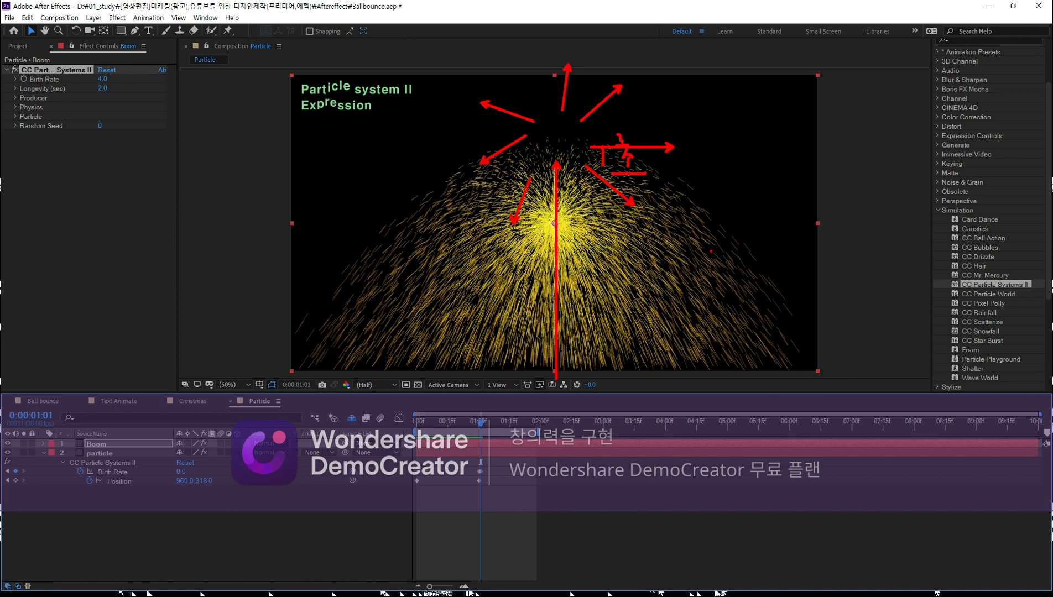
{"action": "key", "text": "Escape"}
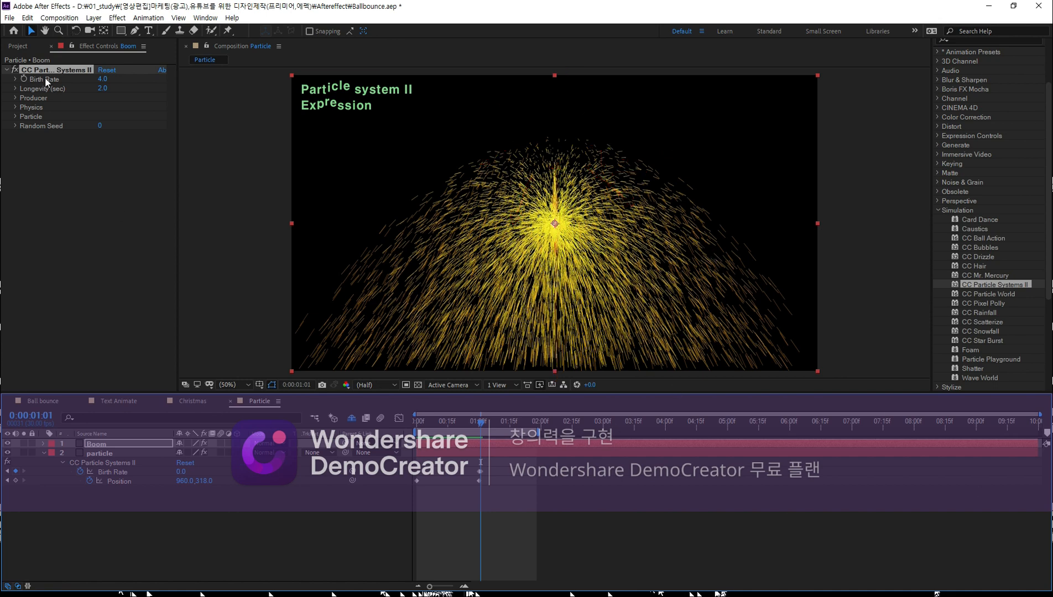
Step: Set the Birth Rate of the Boom layer's particle effect to 0 at 0:00:01:01
{"action": "left_click", "coordinate": [102, 79]}
{"action": "type", "text": "0"}
{"action": "key", "text": "Return"}
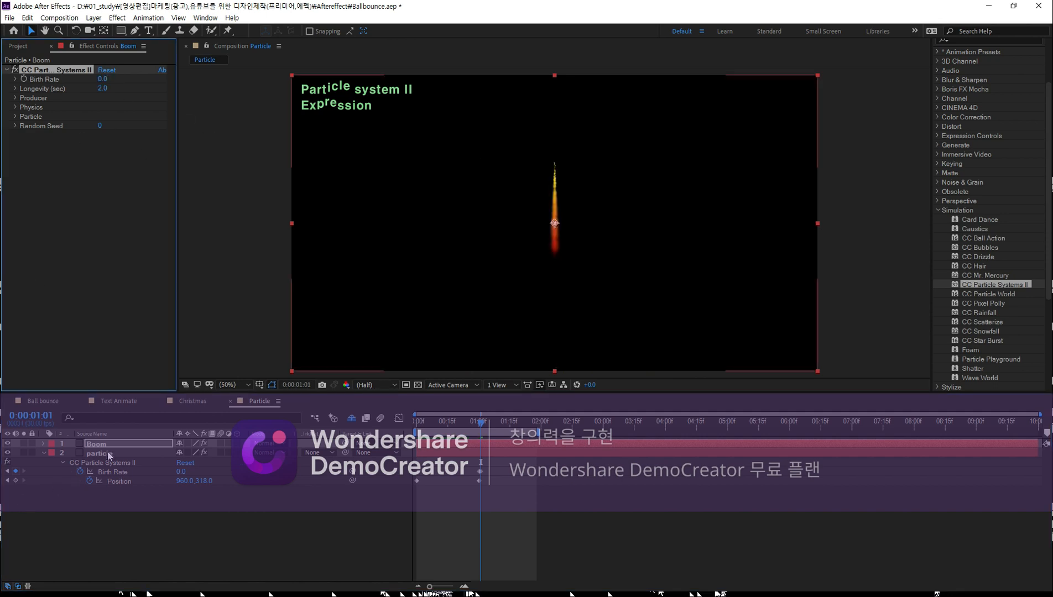
Step: At 0:00:01:08, move the Boom effect's producer point straight up from the composition centre to just above the top of the trail
{"action": "left_click", "coordinate": [90, 445]}
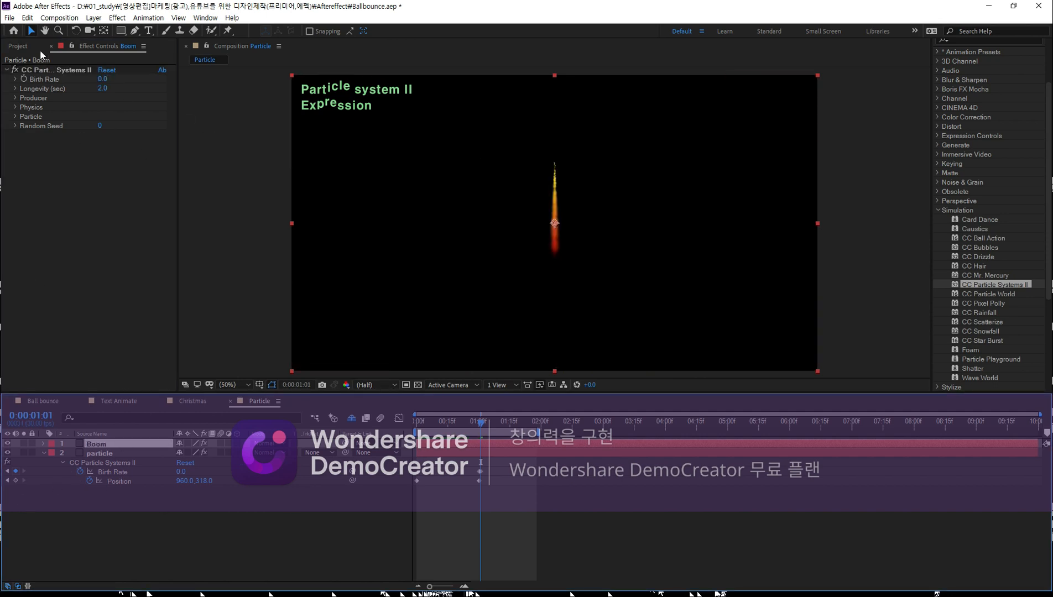
{"action": "left_click", "coordinate": [57, 68]}
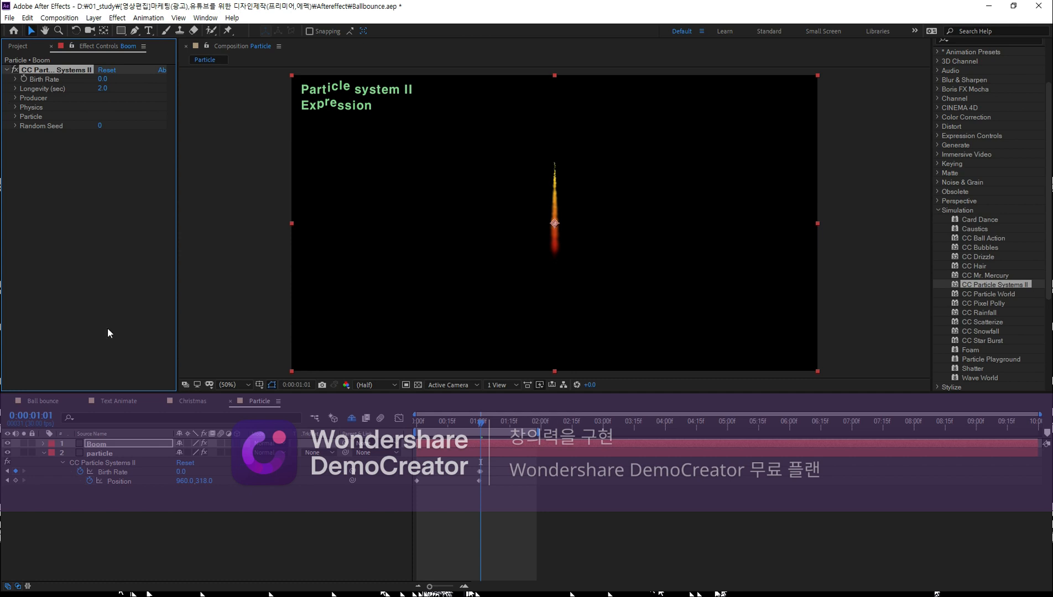
{"action": "mouse_move", "coordinate": [479, 427]}
{"action": "left_mouse_down"}
{"action": "mouse_move", "coordinate": [430, 429]}
{"action": "mouse_move", "coordinate": [496, 431]}
{"action": "left_mouse_up"}
{"action": "key", "text": "ctrl+2"}
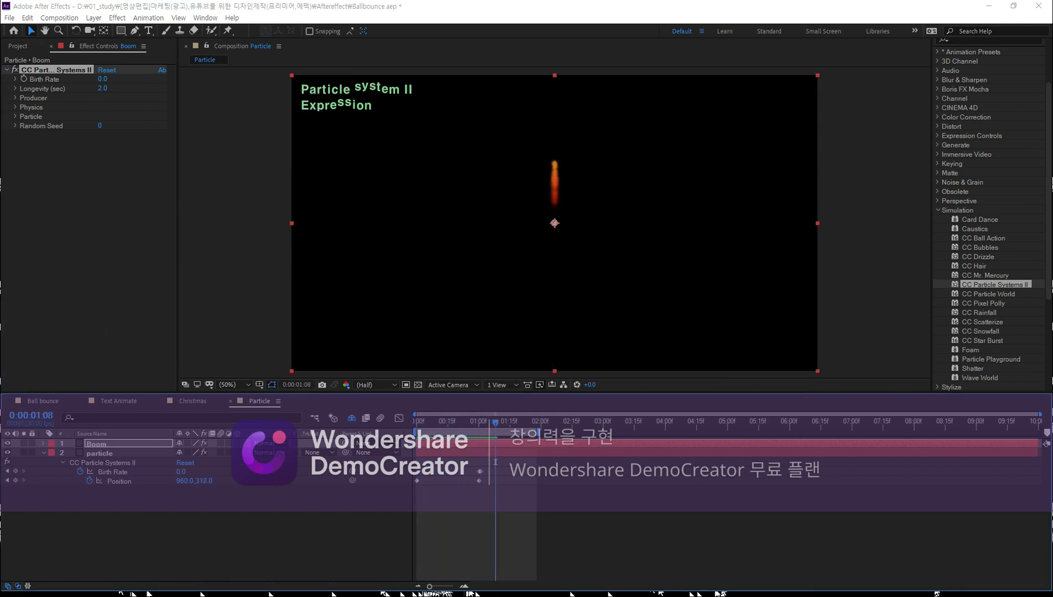
{"action": "left_click_drag", "start_coordinate": [545, 161], "coordinate": [558, 164]}
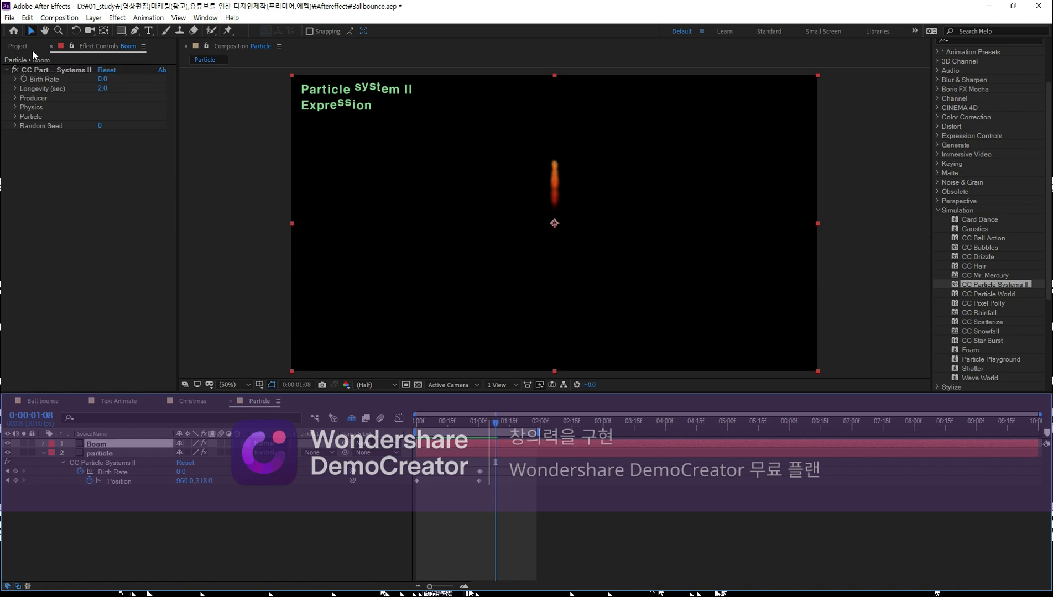
{"action": "left_click", "coordinate": [55, 69]}
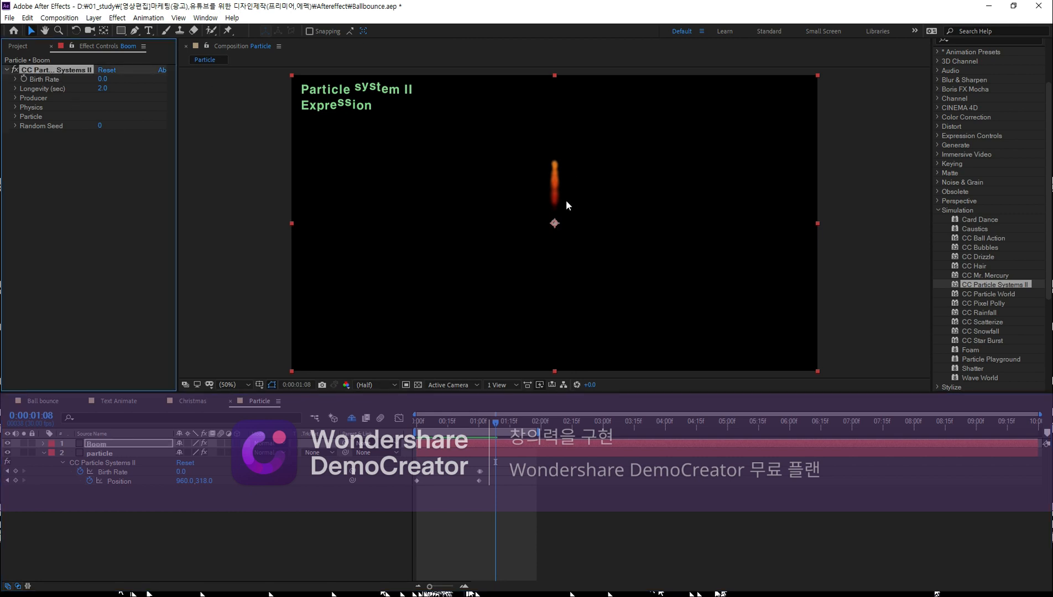
{"action": "left_click", "coordinate": [555, 211]}
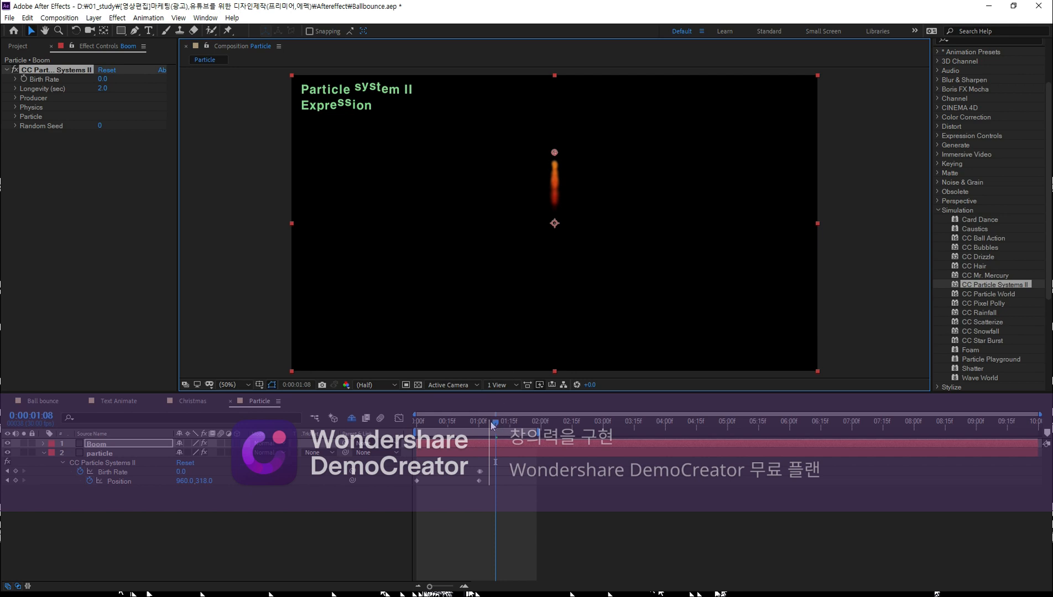
Step: Keyframe the Boom layer's Birth Rate at 0 on 0:00:01:14 and at 10 on 0:00:01:15
{"action": "key", "text": "space"}
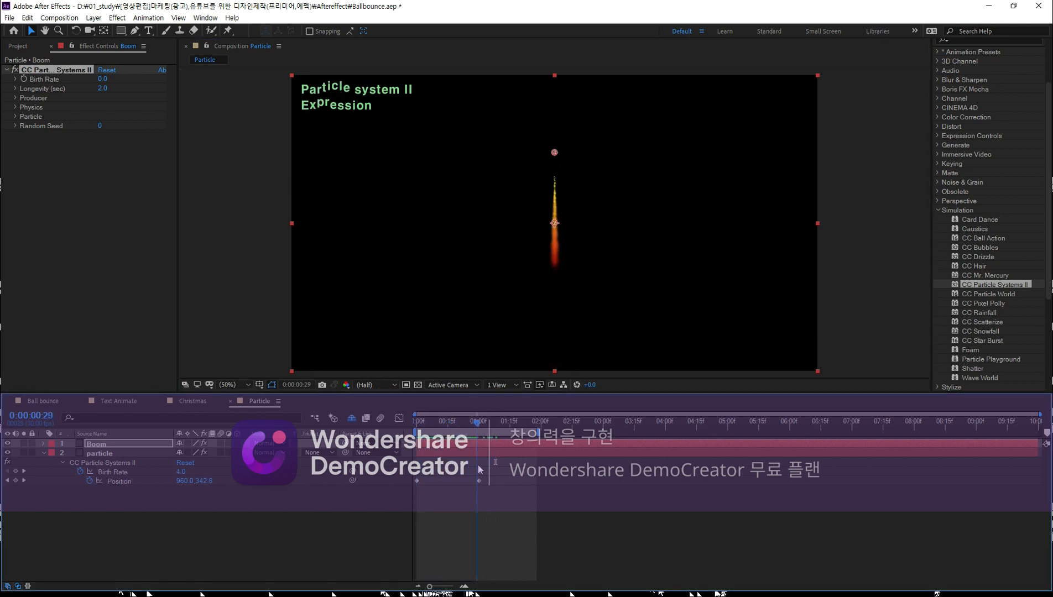
{"action": "left_click_drag", "start_coordinate": [478, 465], "coordinate": [508, 467]}
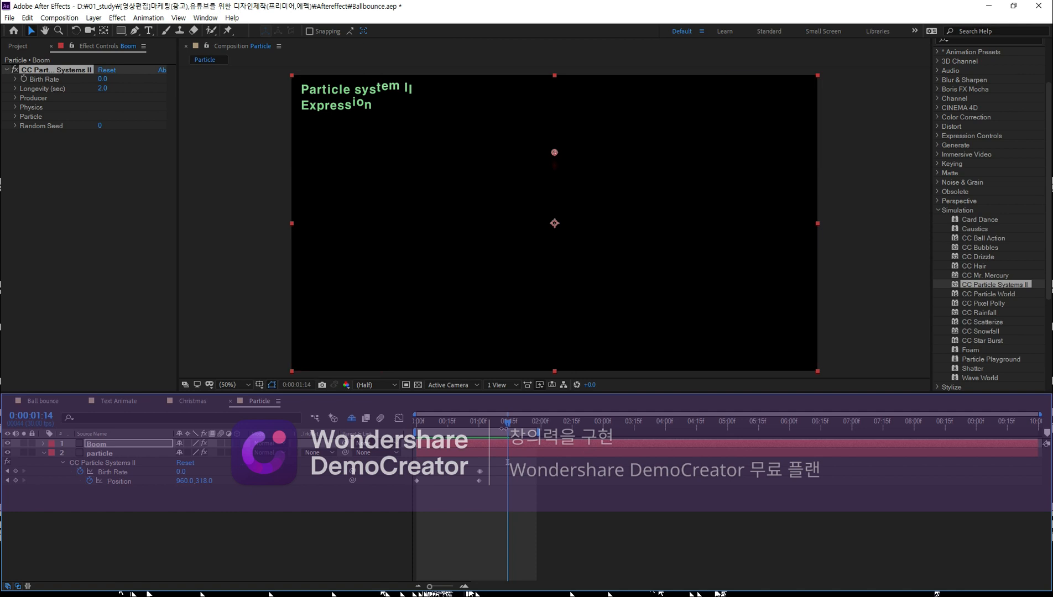
{"action": "left_click_drag", "start_coordinate": [507, 426], "coordinate": [510, 427]}
{"action": "left_click", "coordinate": [25, 82]}
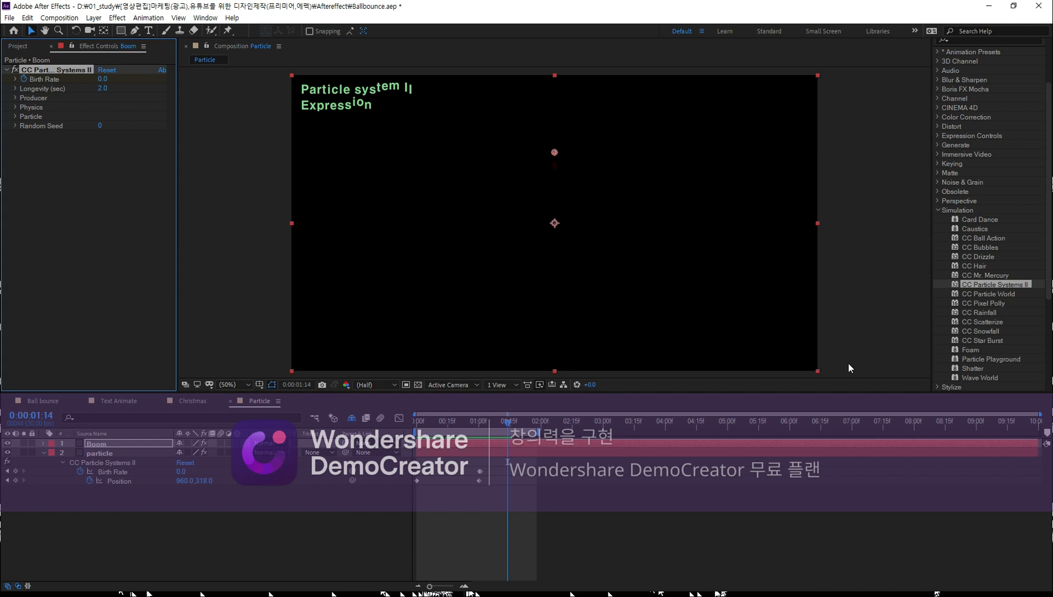
{"action": "key", "text": "Page_Down"}
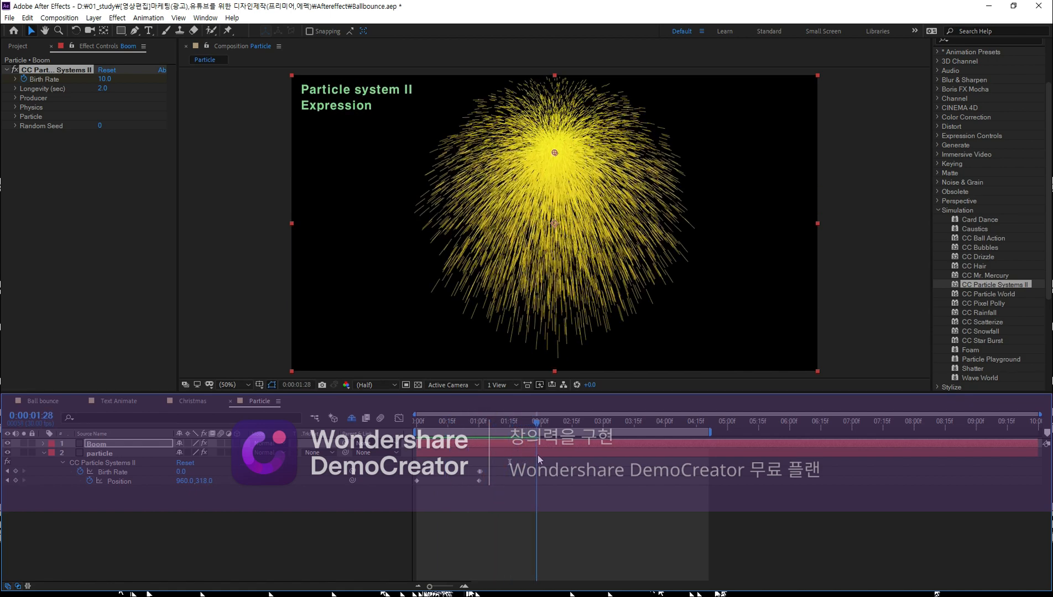
Step: Preview the burst and set the Boom layer's Birth Rate back to 0 at 0:00:01:18
{"action": "mouse_move", "coordinate": [504, 461]}
{"action": "left_mouse_down"}
{"action": "mouse_move", "coordinate": [369, 463]}
{"action": "mouse_move", "coordinate": [518, 477]}
{"action": "mouse_move", "coordinate": [566, 493]}
{"action": "mouse_move", "coordinate": [426, 485]}
{"action": "mouse_move", "coordinate": [546, 514]}
{"action": "mouse_move", "coordinate": [418, 519]}
{"action": "mouse_move", "coordinate": [516, 533]}
{"action": "left_mouse_up"}
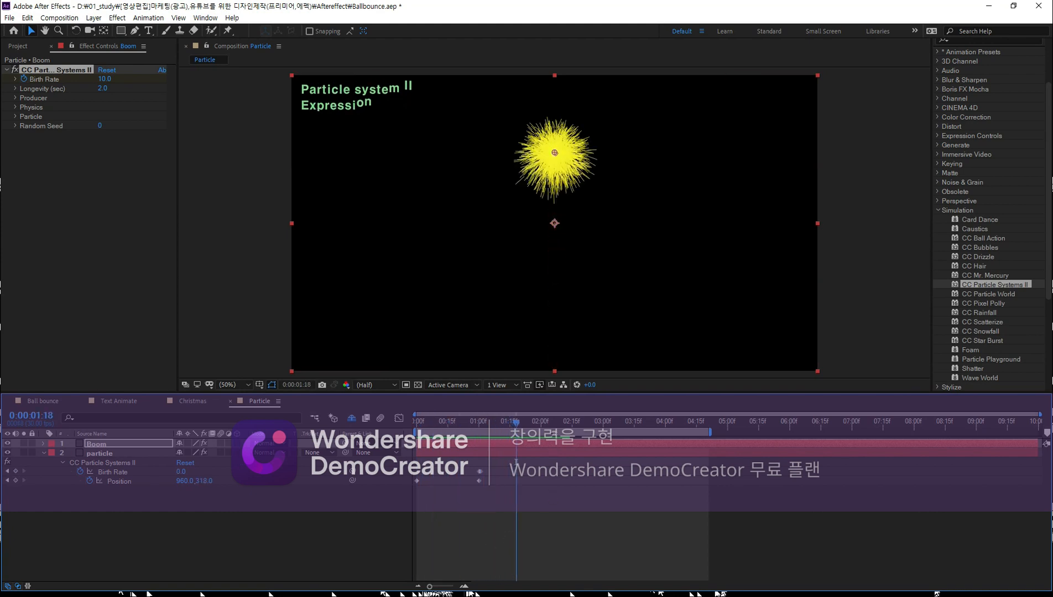
{"action": "left_click_drag", "start_coordinate": [517, 427], "coordinate": [510, 478]}
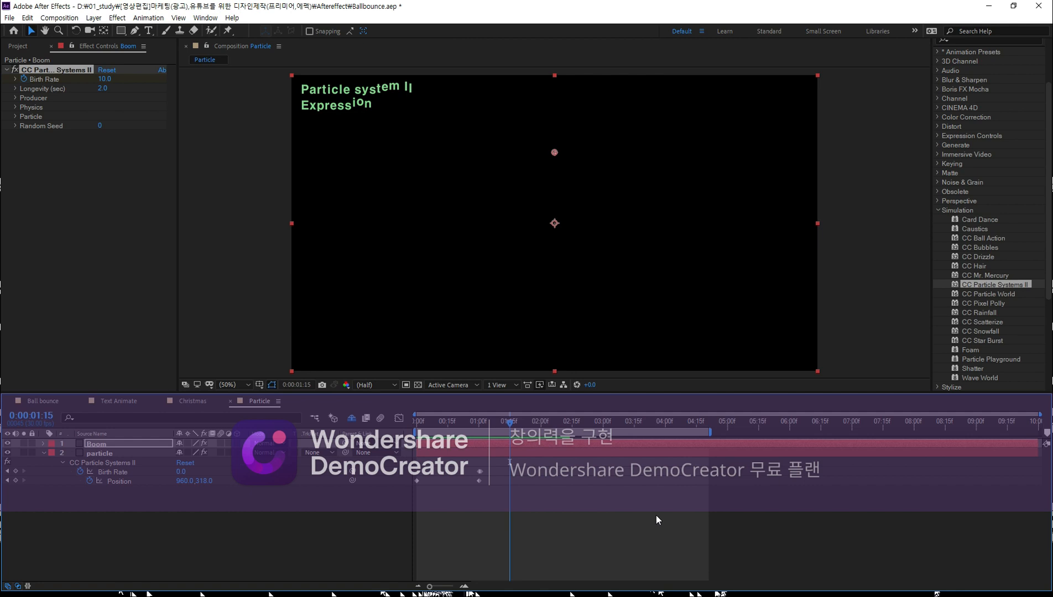
{"action": "key", "text": "space"}
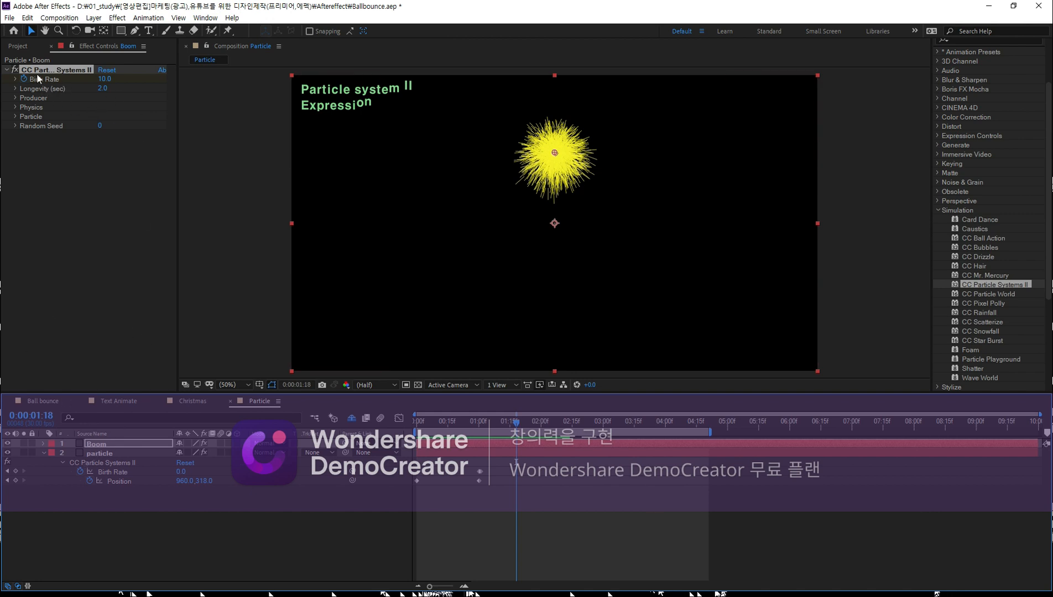
{"action": "left_click", "coordinate": [106, 79]}
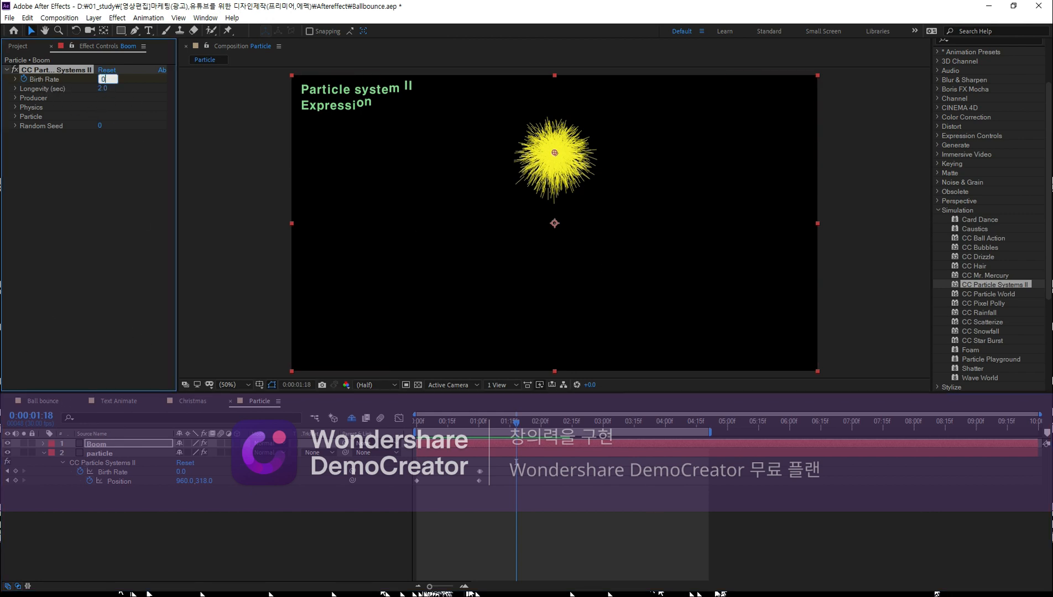
{"action": "type", "text": "0"}
{"action": "key", "text": "Return"}
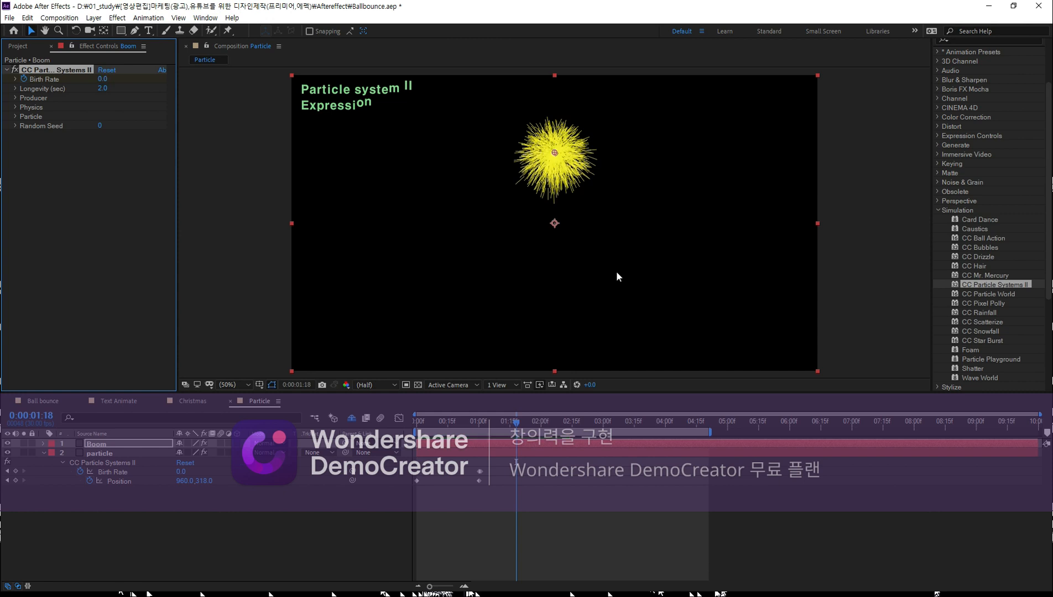
Step: Shorten the work area to end just before 0:00:03:00 and play the burst to check how it spreads and falls
{"action": "left_click_drag", "start_coordinate": [517, 422], "coordinate": [575, 514]}
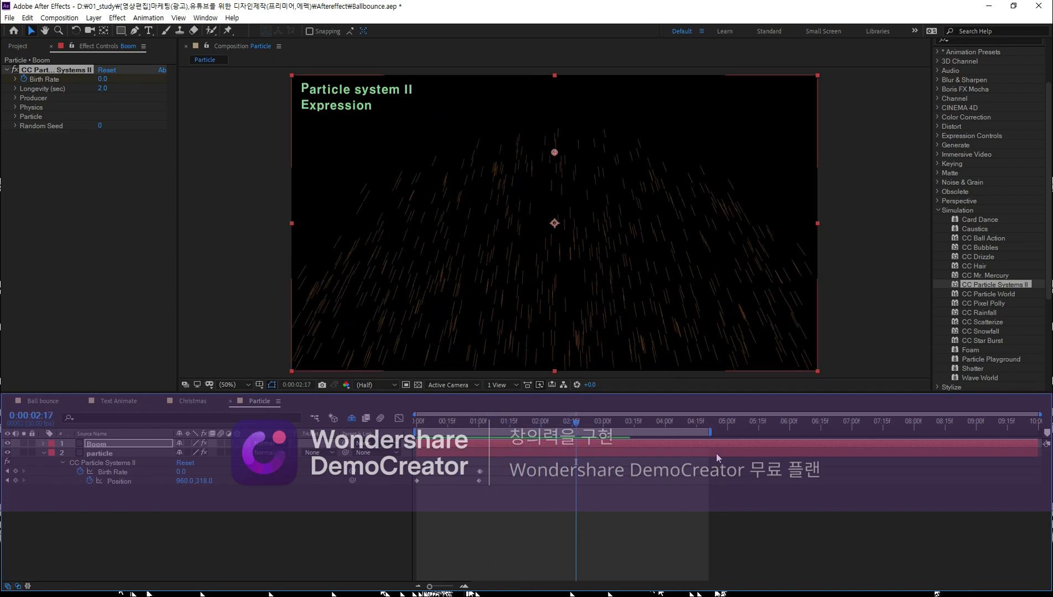
{"action": "left_click_drag", "start_coordinate": [702, 433], "coordinate": [602, 488]}
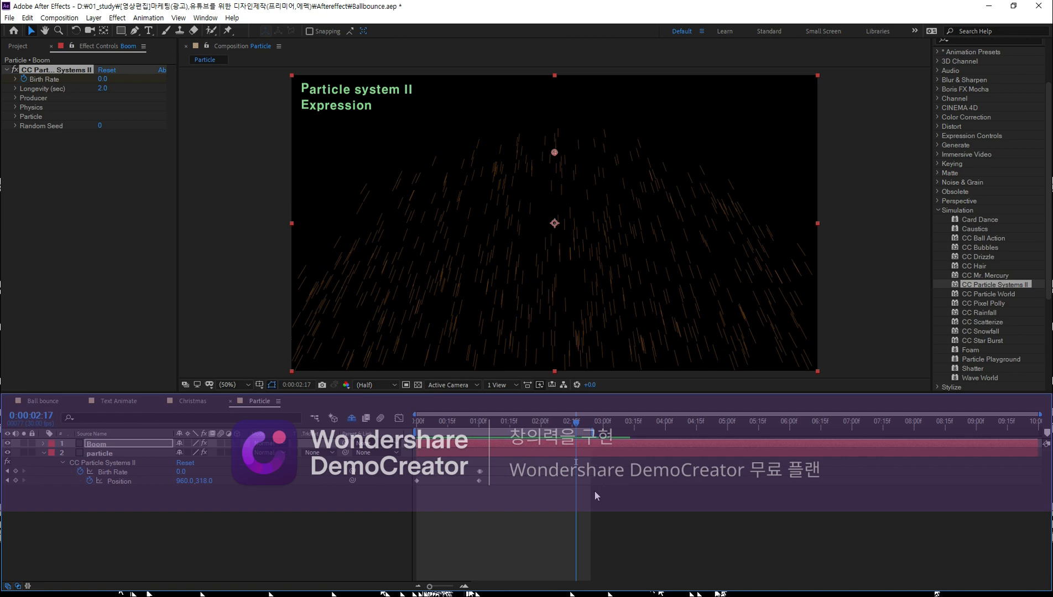
{"action": "key", "text": "space"}
{"action": "left_click_drag", "start_coordinate": [577, 426], "coordinate": [539, 440]}
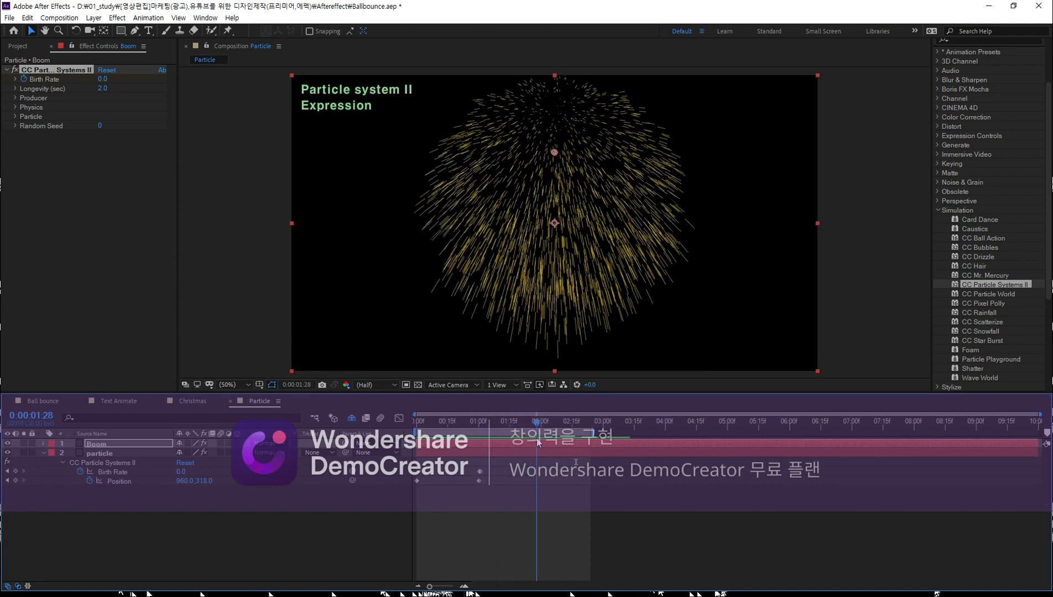
Step: Set the Boom effect's Gravity to 0.3, preview the burst, and change its Particle Type to Faded Sphere
{"action": "left_click", "coordinate": [16, 107]}
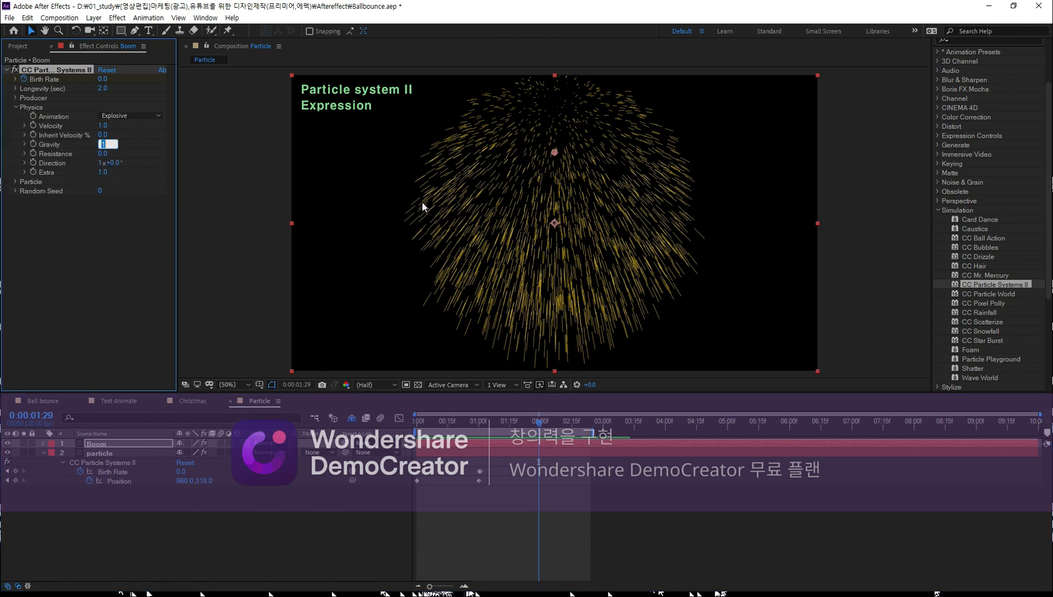
{"action": "key", "text": "Return"}
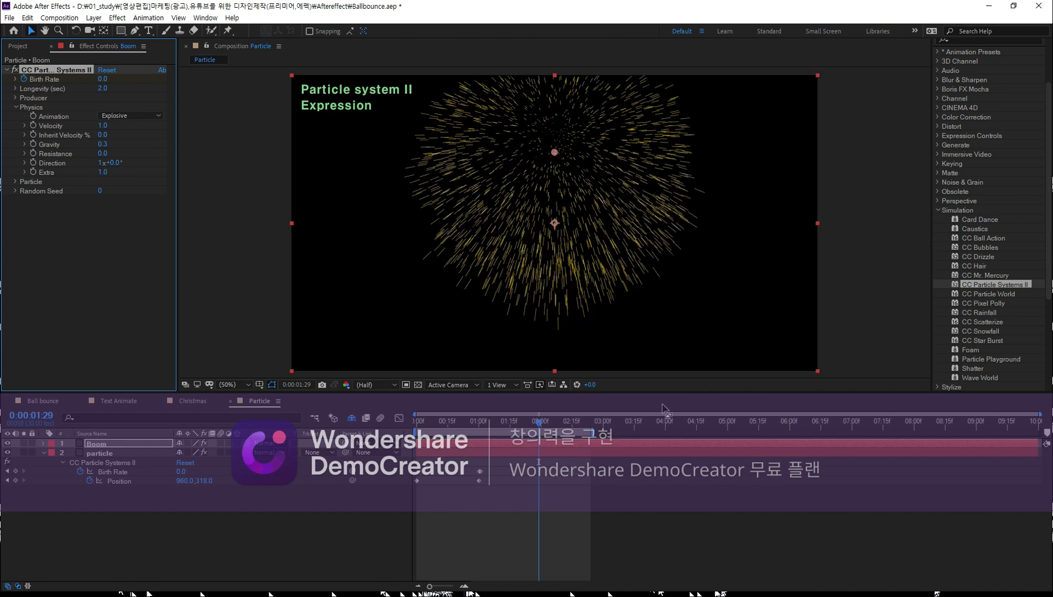
{"action": "key", "text": "space"}
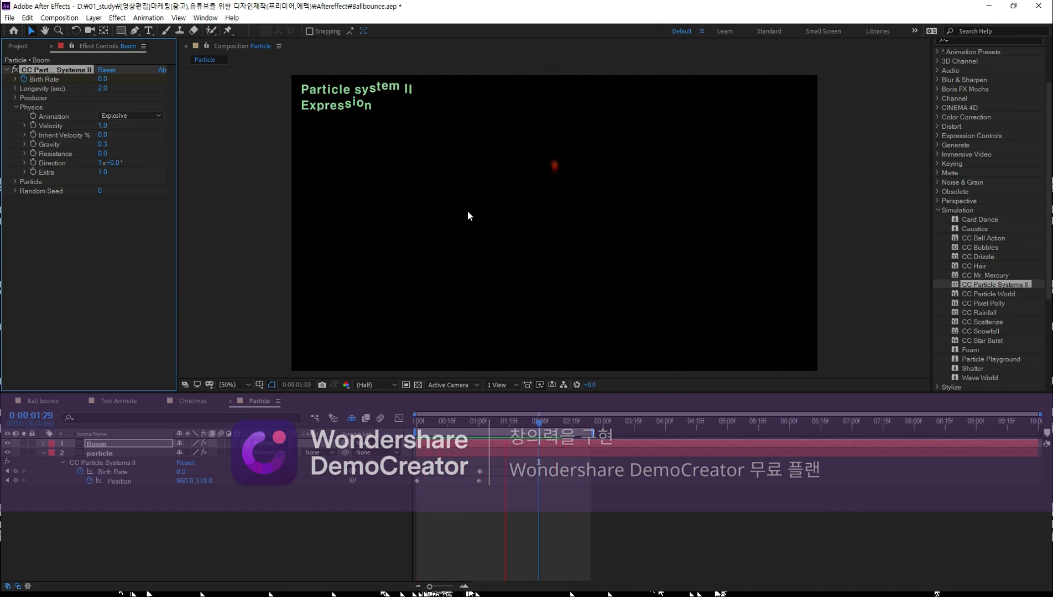
{"action": "left_click", "coordinate": [16, 182]}
{"action": "left_click", "coordinate": [122, 190]}
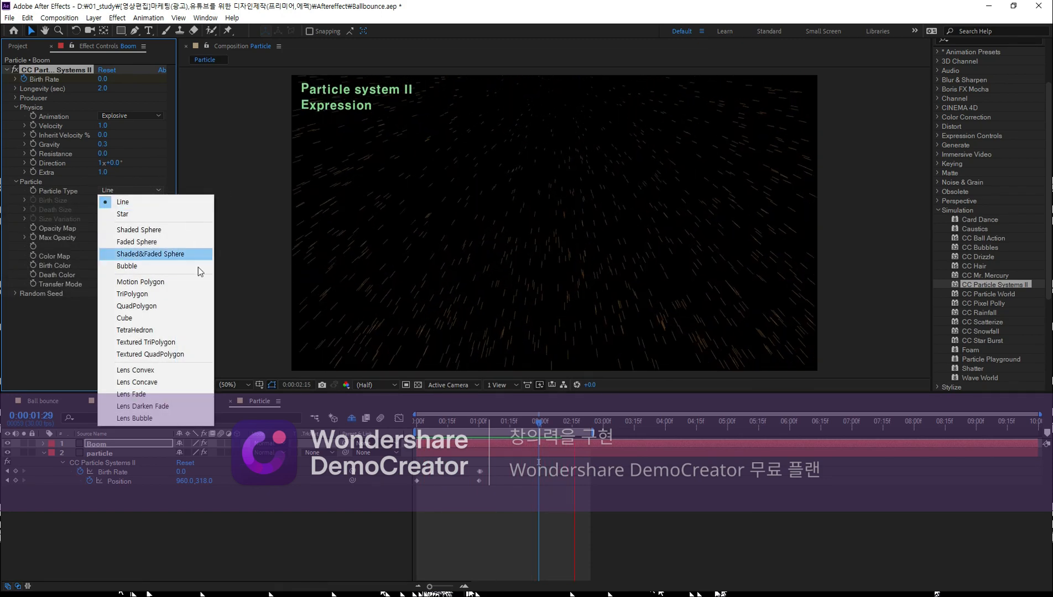
{"action": "left_click", "coordinate": [178, 245]}
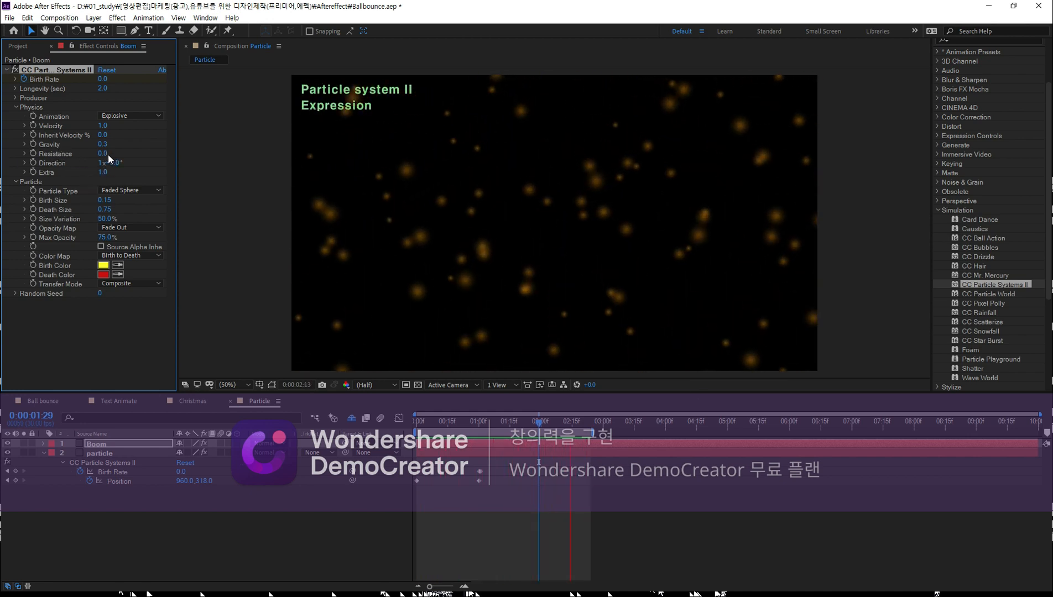
Step: Raise the Boom effect's Resistance to 20.5 and extend the work area to just before 0:00:04:15
{"action": "left_click_drag", "start_coordinate": [104, 155], "coordinate": [127, 154]}
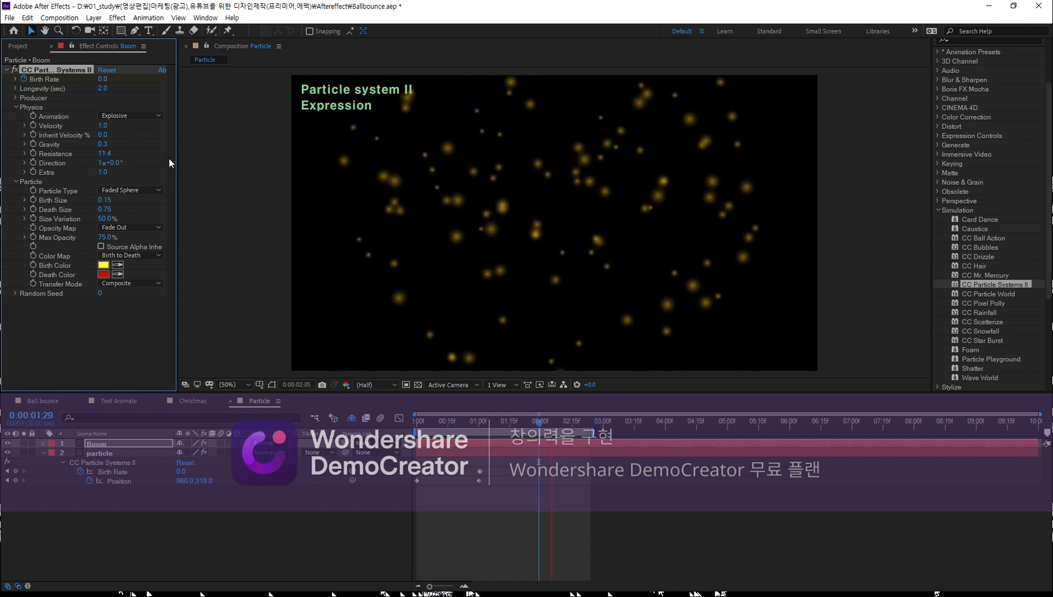
{"action": "left_click_drag", "start_coordinate": [208, 165], "coordinate": [226, 167]}
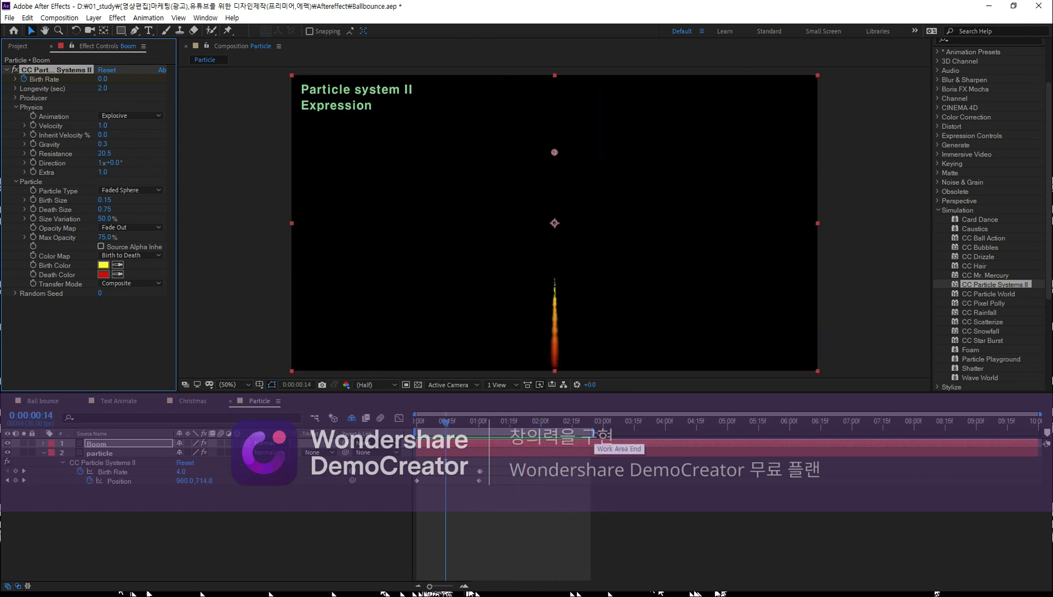
{"action": "left_click_drag", "start_coordinate": [592, 442], "coordinate": [696, 446]}
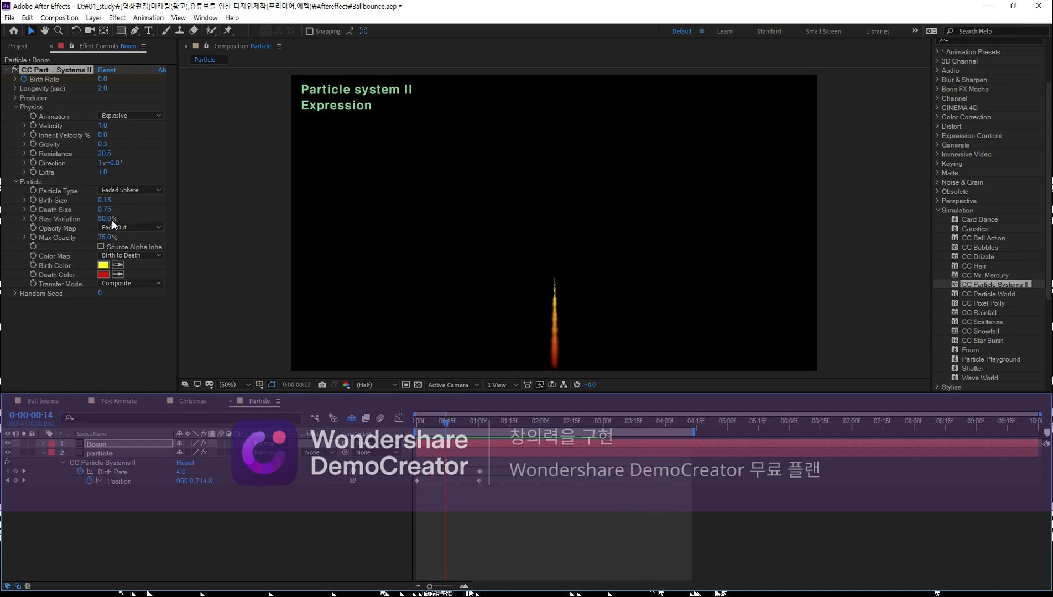
Step: Set the Boom particles' Size Variation to 100% and change the physics Animation to Fractal Explosive
{"action": "left_click_drag", "start_coordinate": [112, 221], "coordinate": [192, 230]}
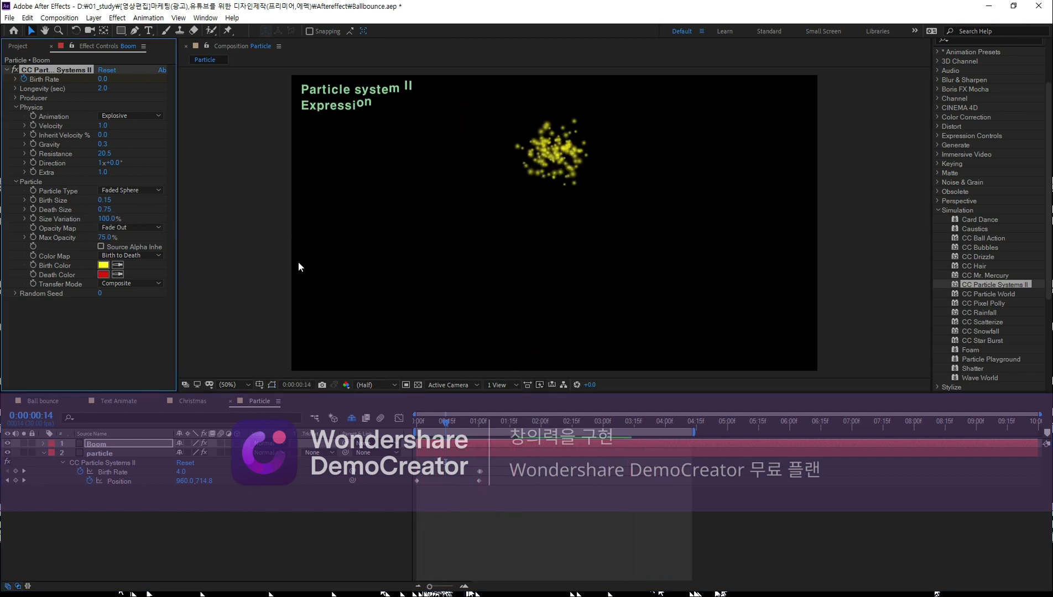
{"action": "key", "text": "space"}
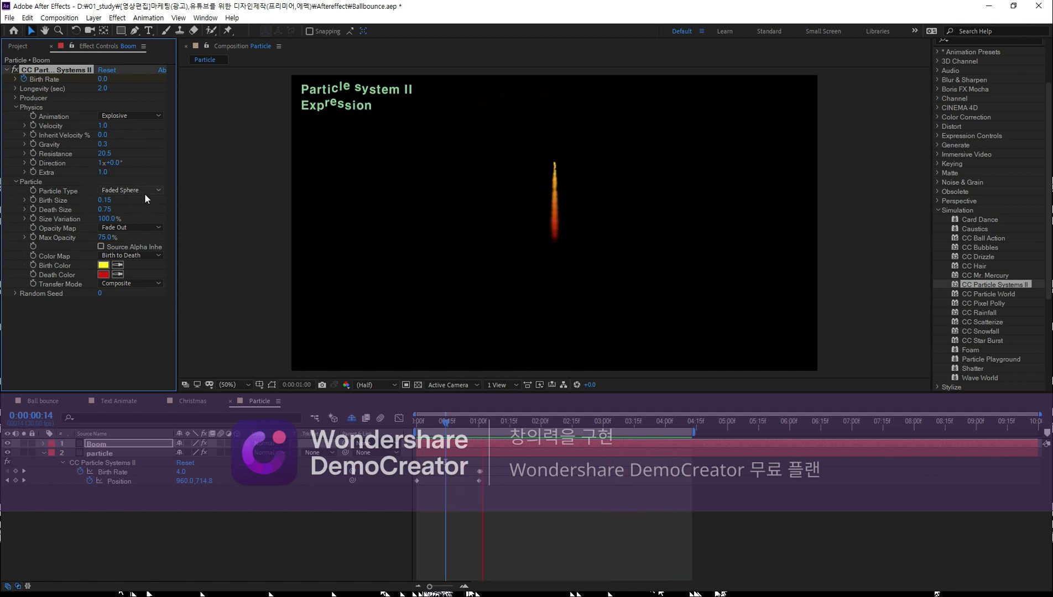
{"action": "left_click", "coordinate": [150, 115]}
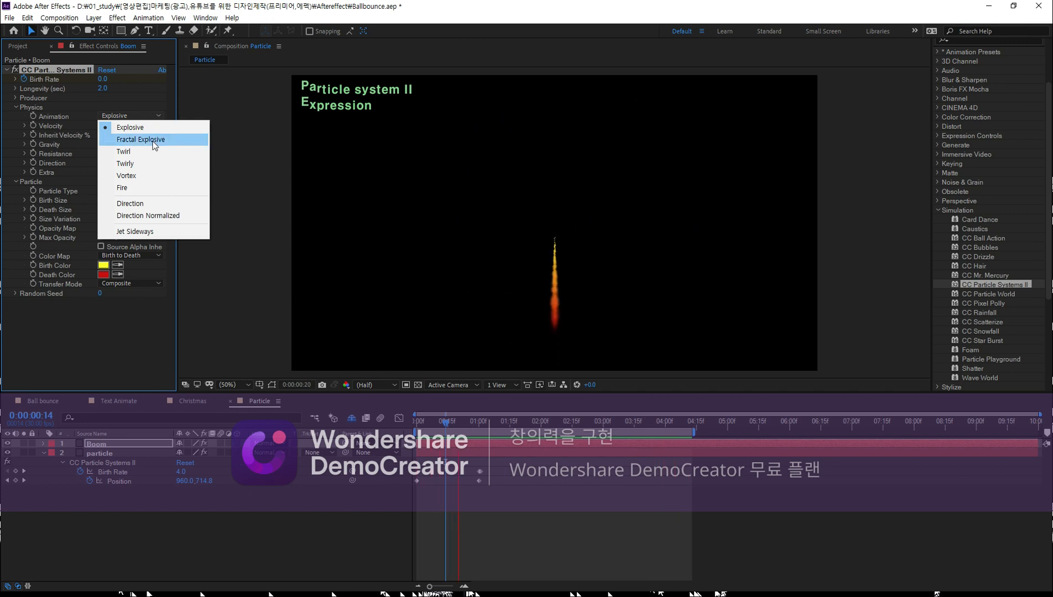
{"action": "left_click", "coordinate": [153, 139]}
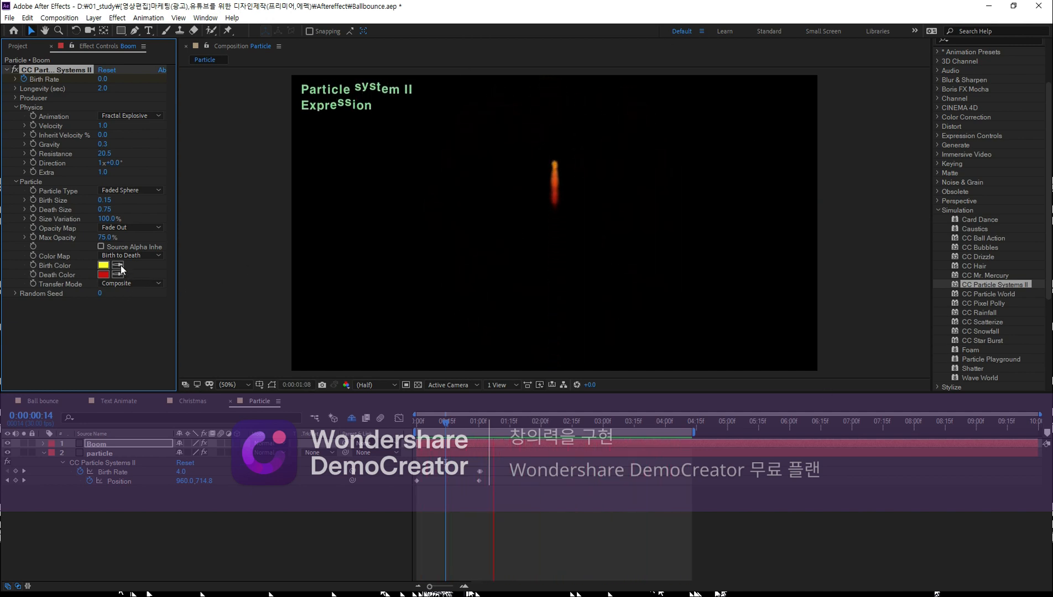
Step: Set the Boom particles' Birth Color to white and their Death Color to blue 1067C8
{"action": "left_click", "coordinate": [103, 265]}
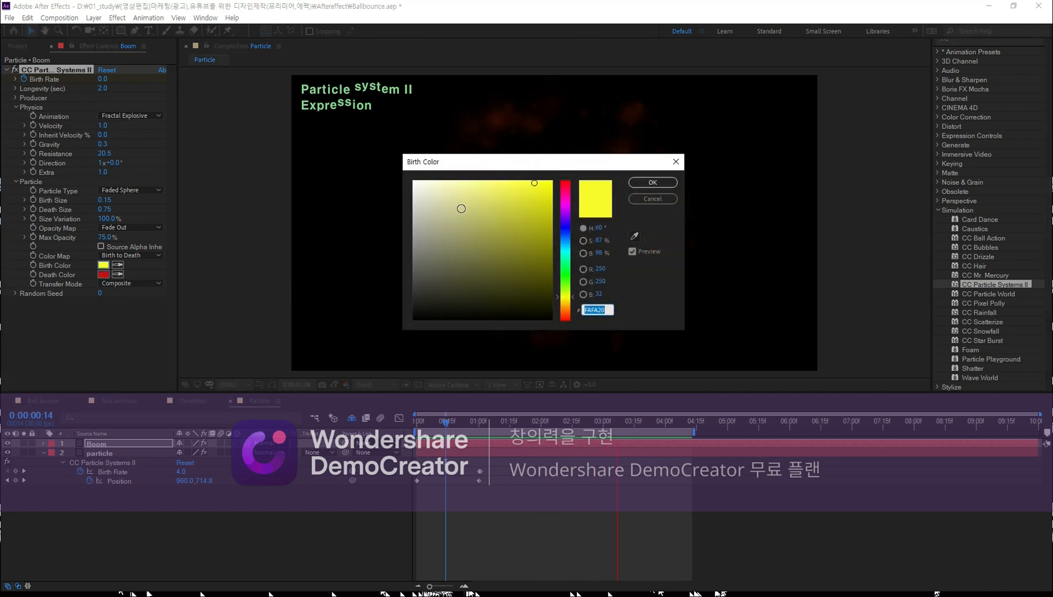
{"action": "left_click_drag", "start_coordinate": [461, 209], "coordinate": [378, 150]}
{"action": "left_click", "coordinate": [660, 183]}
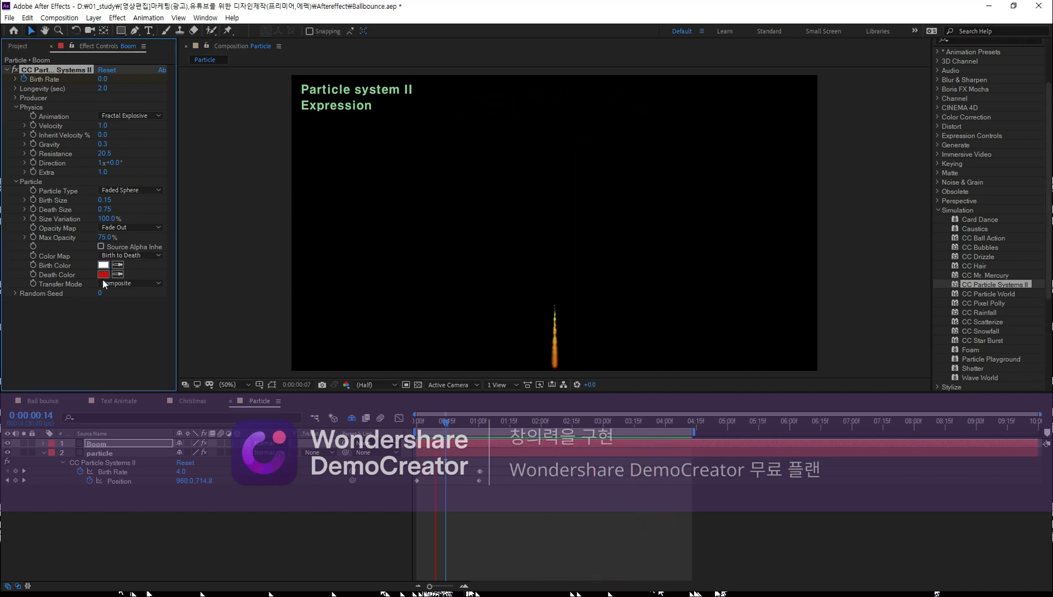
{"action": "left_click", "coordinate": [102, 274]}
{"action": "left_click", "coordinate": [568, 242]}
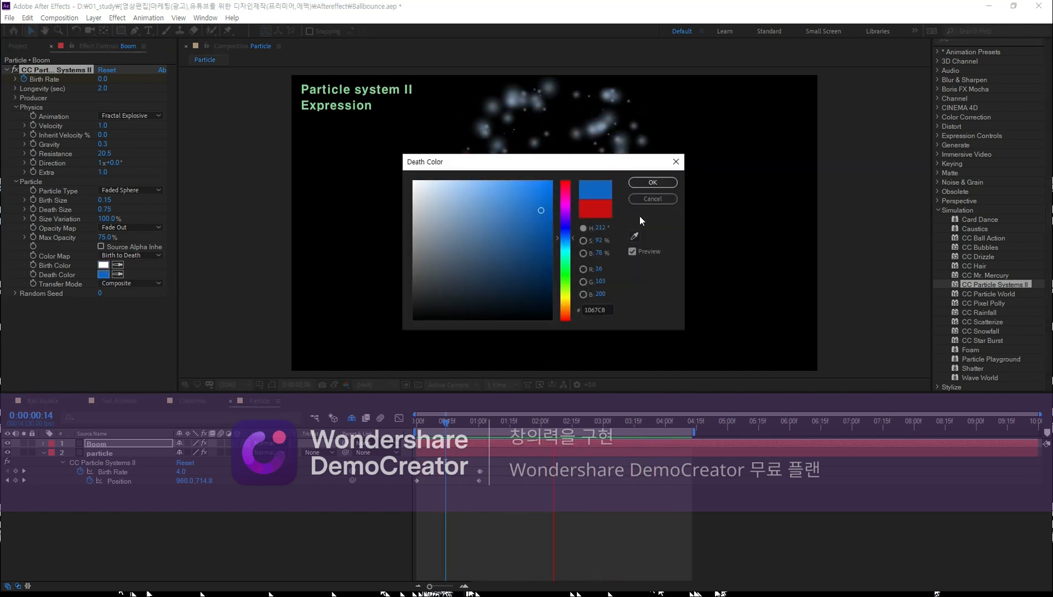
{"action": "left_click", "coordinate": [652, 182]}
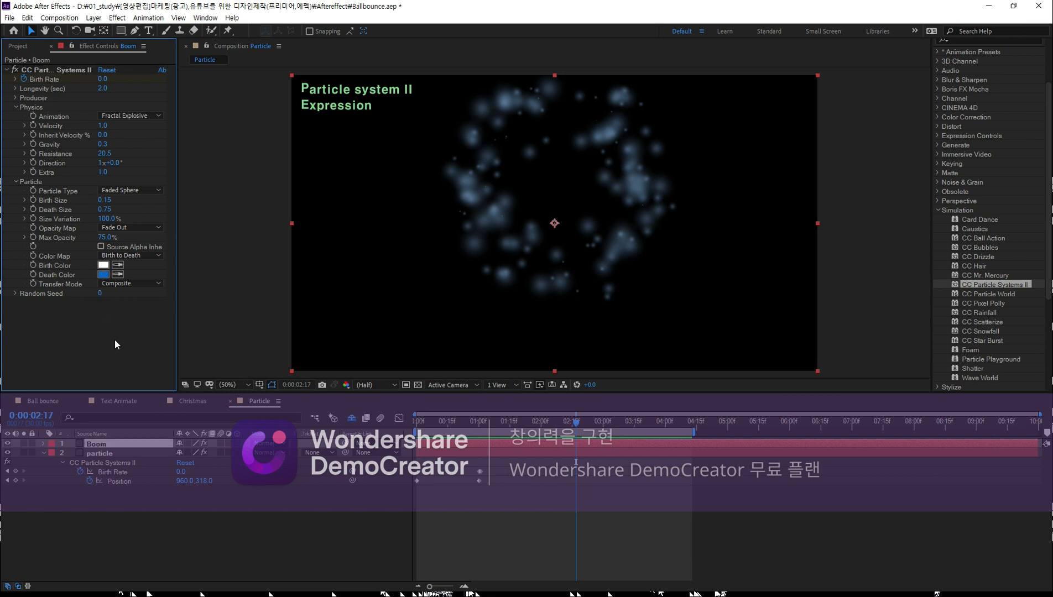
Step: Change the Boom effect's Random Seed to vary the particle arrangement at 0:00:02:17
{"action": "left_click", "coordinate": [101, 293]}
{"action": "type", "text": "100"}
{"action": "key", "text": "Return"}
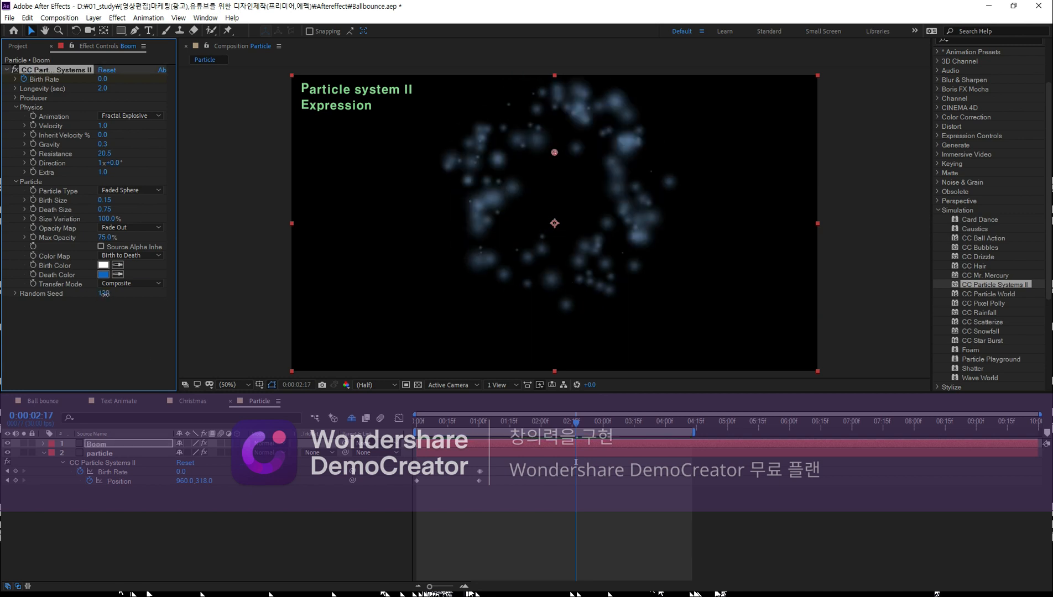
Step: Set the Boom effect's Random Seed to 1 and preview the animation from about 0:00:00:19
{"action": "type", "text": "1"}
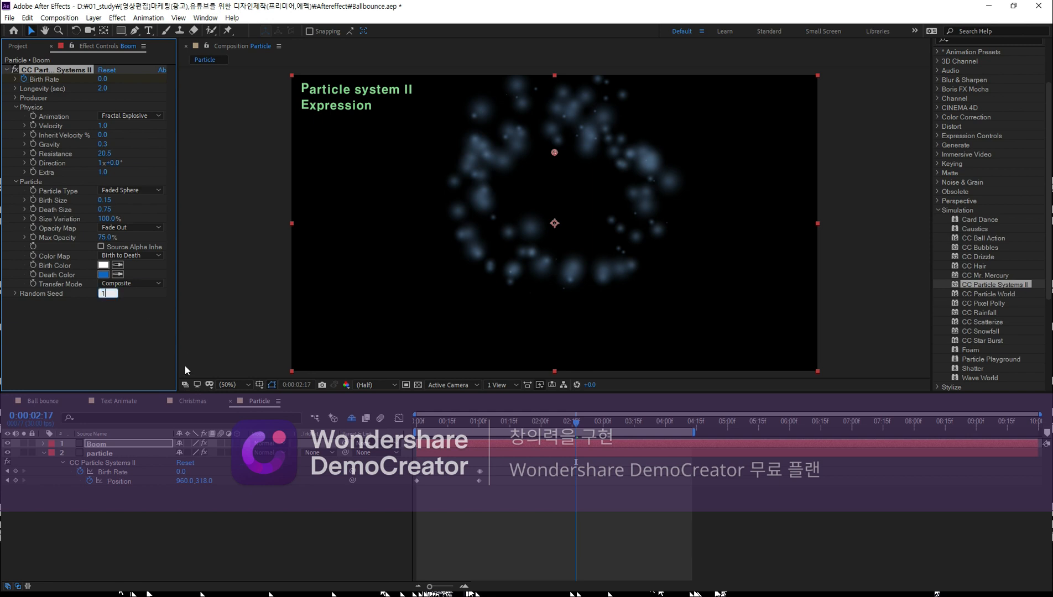
{"action": "key", "text": "Return"}
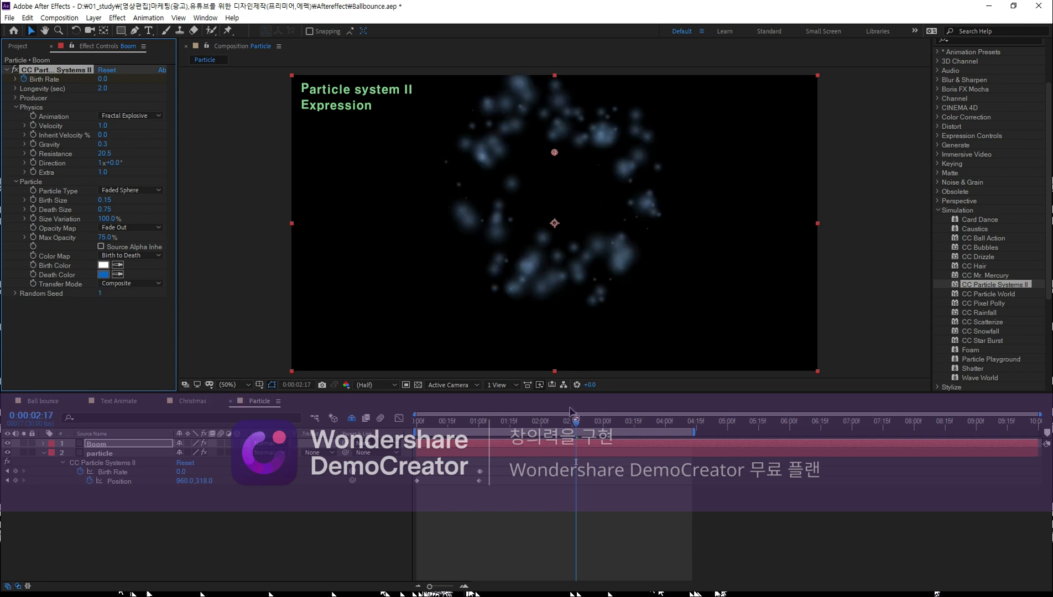
{"action": "left_click_drag", "start_coordinate": [576, 424], "coordinate": [455, 425]}
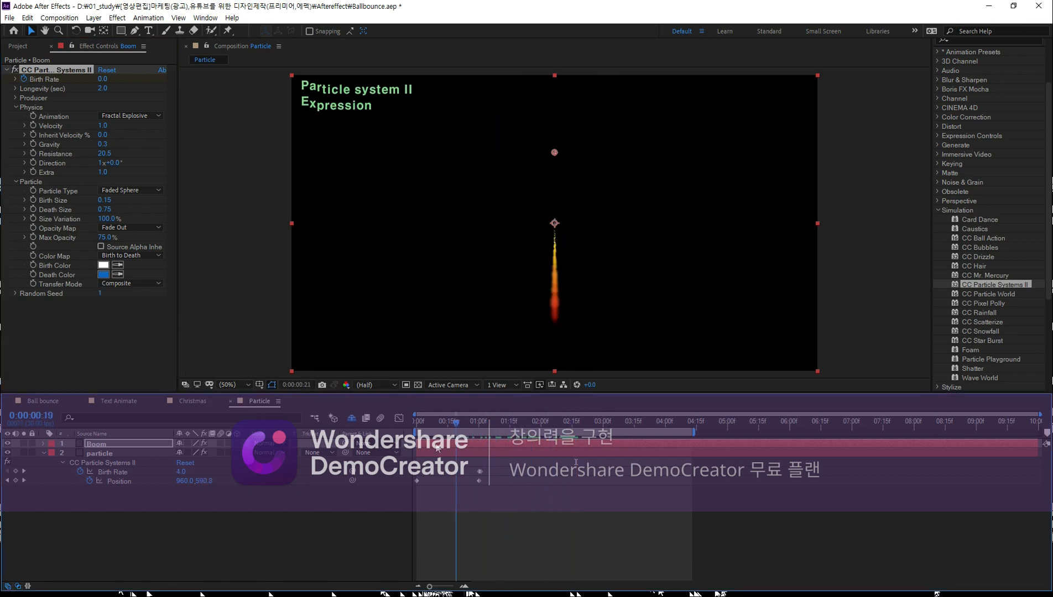
{"action": "key", "text": "space"}
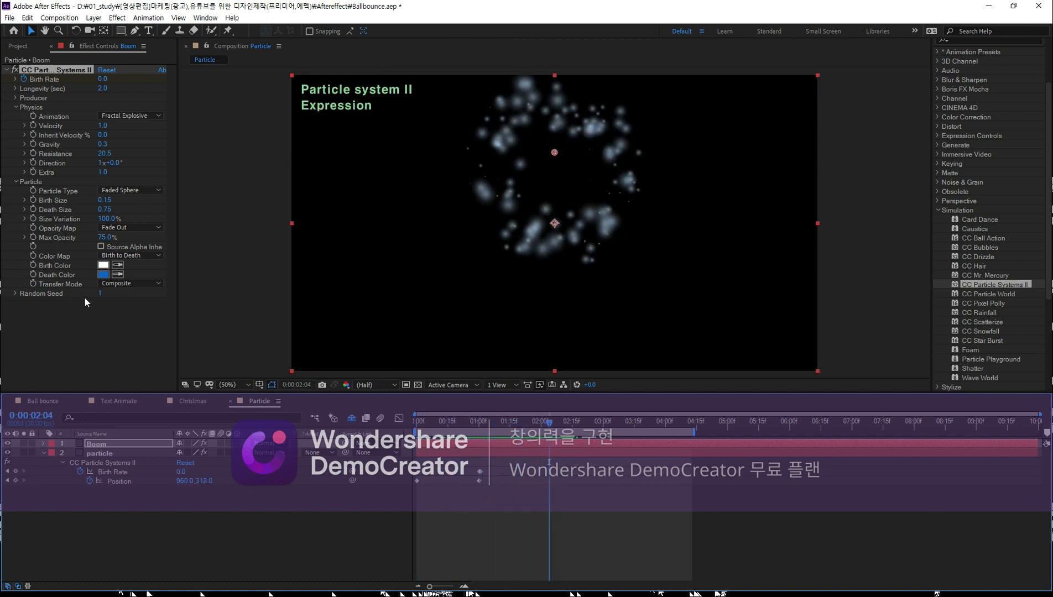
Step: Try Random Seed values 11 and 2 on the Boom effect and review the explosion
{"action": "left_click", "coordinate": [100, 293]}
{"action": "type", "text": "11"}
{"action": "key", "text": "Return"}
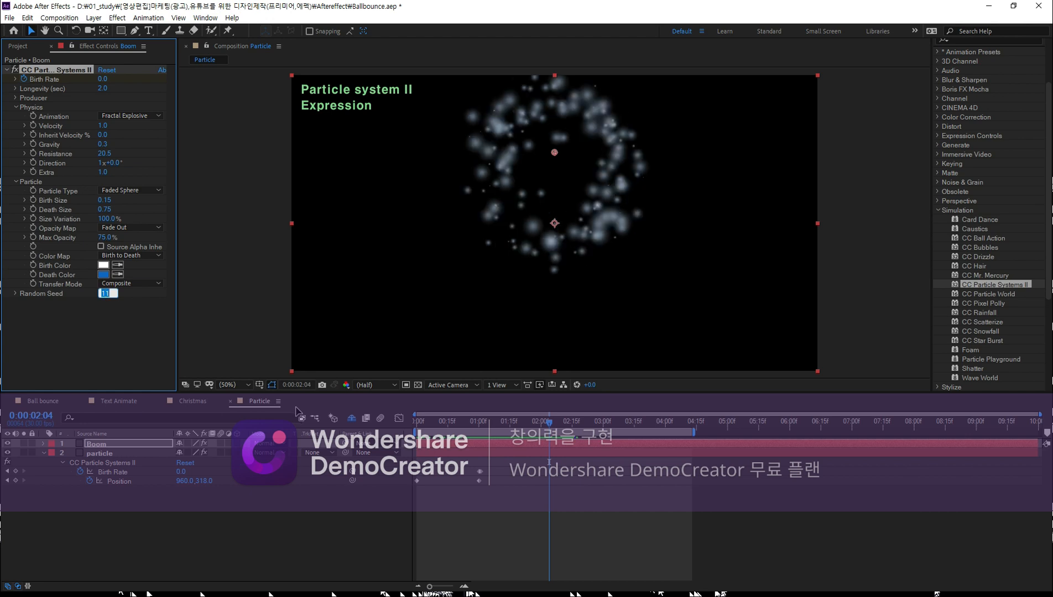
{"action": "type", "text": "2"}
{"action": "key", "text": "Return"}
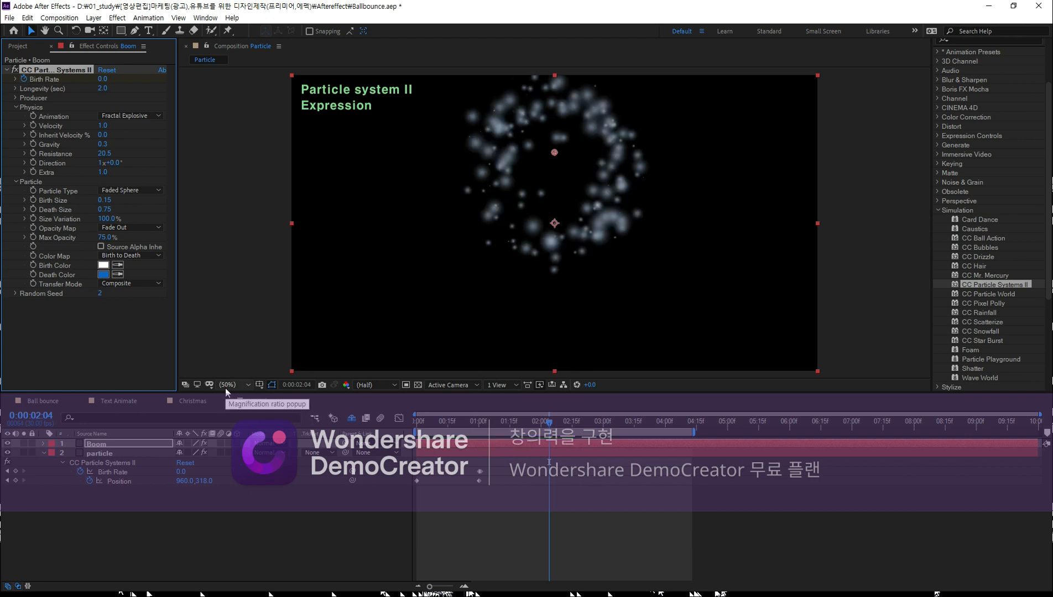
{"action": "mouse_move", "coordinate": [550, 424]}
{"action": "left_mouse_down"}
{"action": "mouse_move", "coordinate": [432, 451]}
{"action": "mouse_move", "coordinate": [629, 478]}
{"action": "mouse_move", "coordinate": [458, 474]}
{"action": "left_mouse_up"}
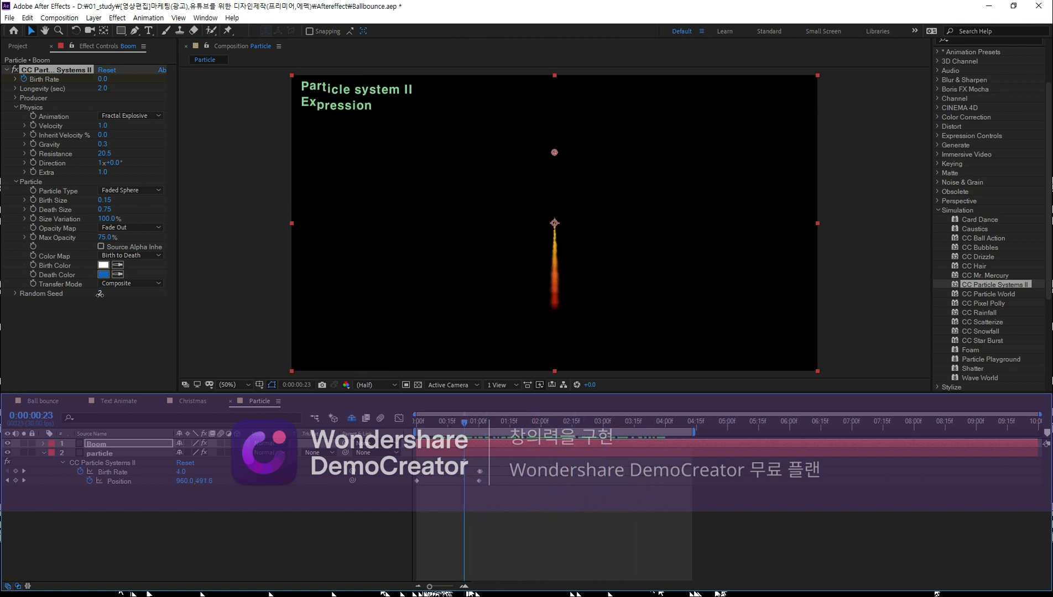
Step: Set the Boom effect's Random Seed to 0 and preview the trail and explosion
{"action": "left_click_drag", "start_coordinate": [100, 294], "coordinate": [91, 295]}
{"action": "mouse_move", "coordinate": [463, 424]}
{"action": "left_mouse_down"}
{"action": "mouse_move", "coordinate": [425, 437]}
{"action": "mouse_move", "coordinate": [572, 468]}
{"action": "mouse_move", "coordinate": [429, 481]}
{"action": "left_mouse_up"}
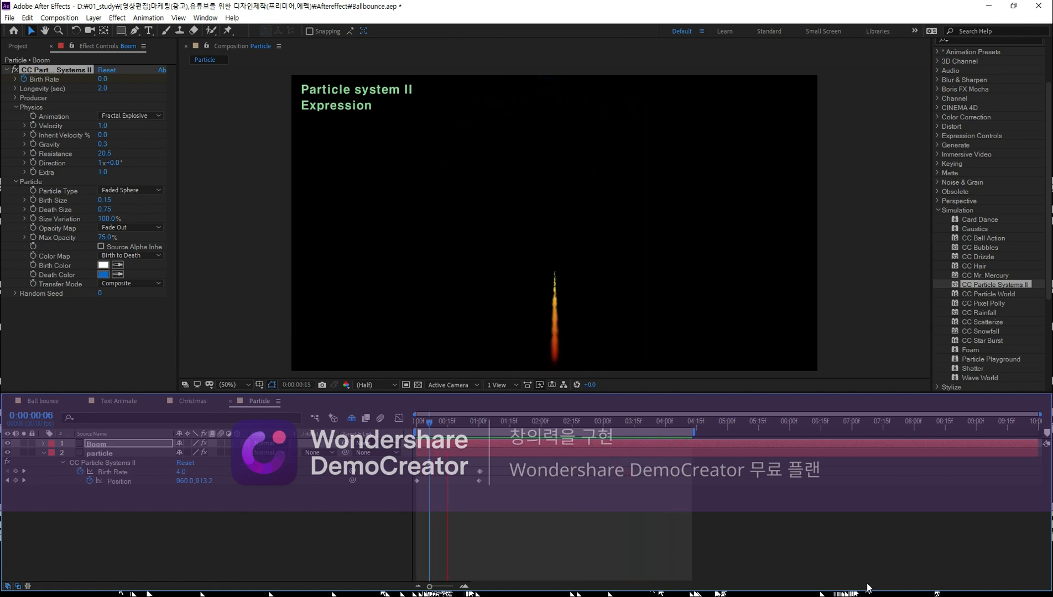
{"action": "key", "text": "space"}
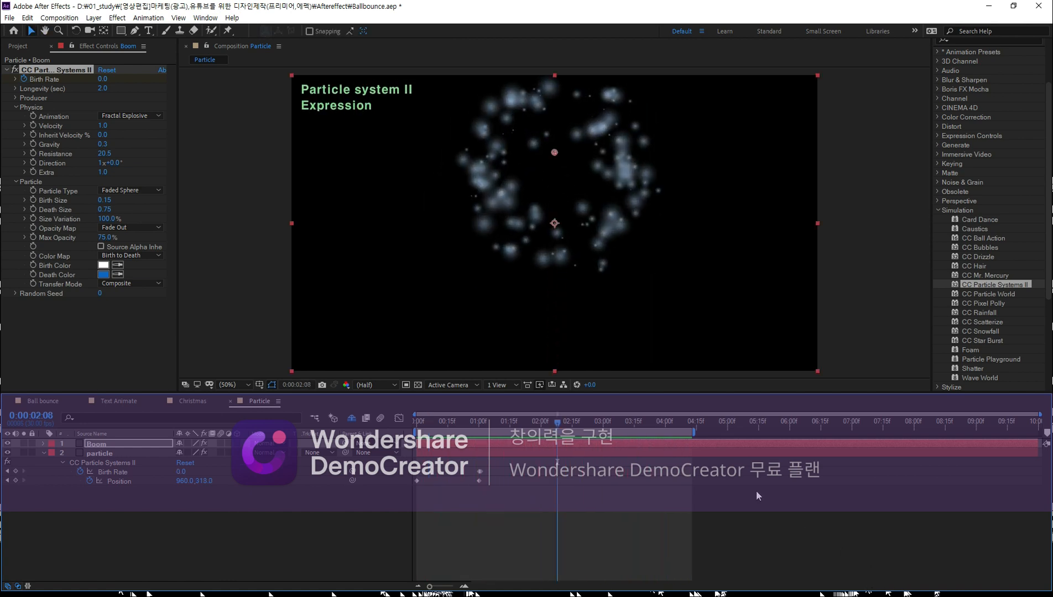
Step: At 0:00:00:24, set the particle layer's Birth Color to white and its Death Color to blue 105EC8
{"action": "mouse_move", "coordinate": [522, 427]}
{"action": "left_mouse_down"}
{"action": "mouse_move", "coordinate": [440, 427]}
{"action": "mouse_move", "coordinate": [463, 415]}
{"action": "left_mouse_up"}
{"action": "left_click", "coordinate": [97, 453]}
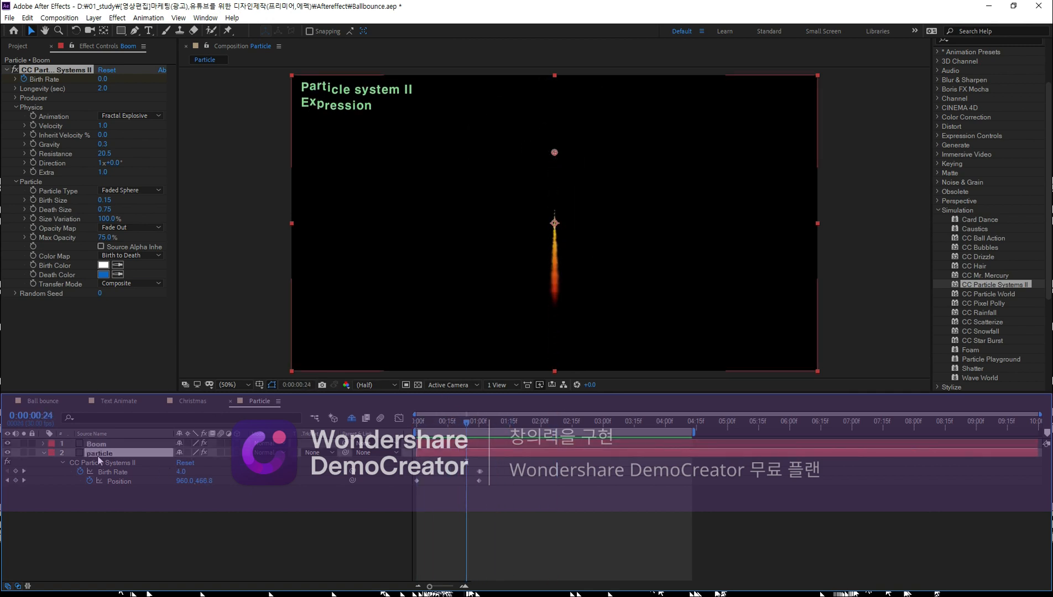
{"action": "left_click", "coordinate": [102, 308]}
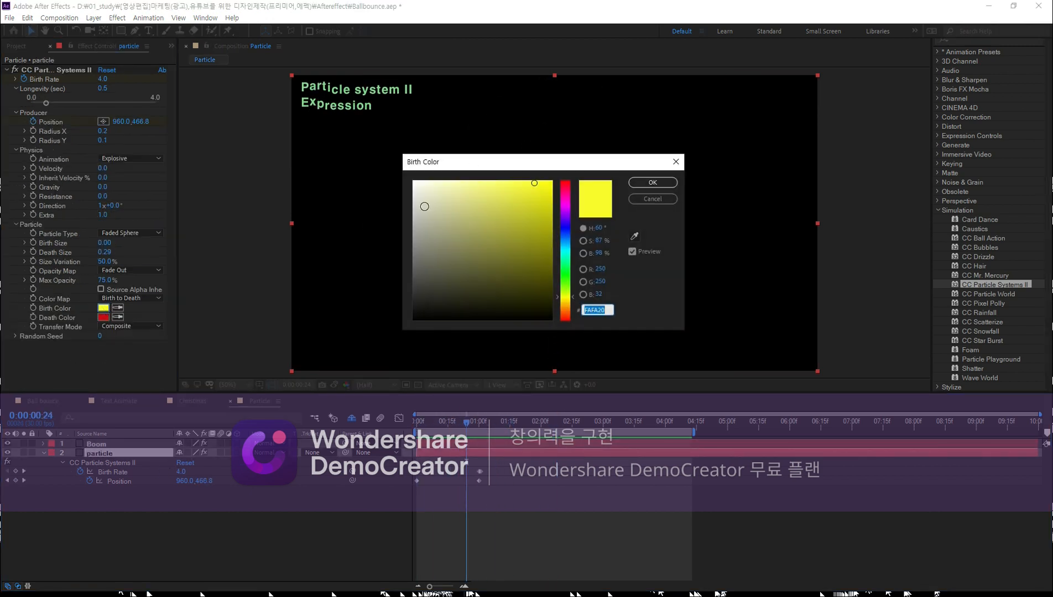
{"action": "left_click", "coordinate": [415, 182]}
{"action": "left_click", "coordinate": [652, 182]}
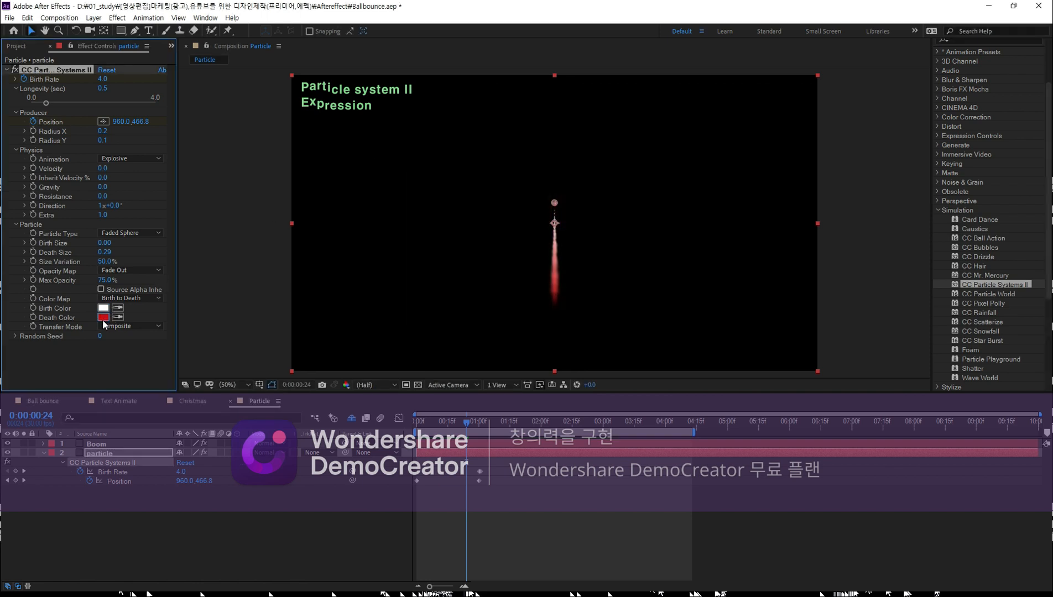
{"action": "left_click", "coordinate": [103, 318]}
{"action": "left_click", "coordinate": [566, 237]}
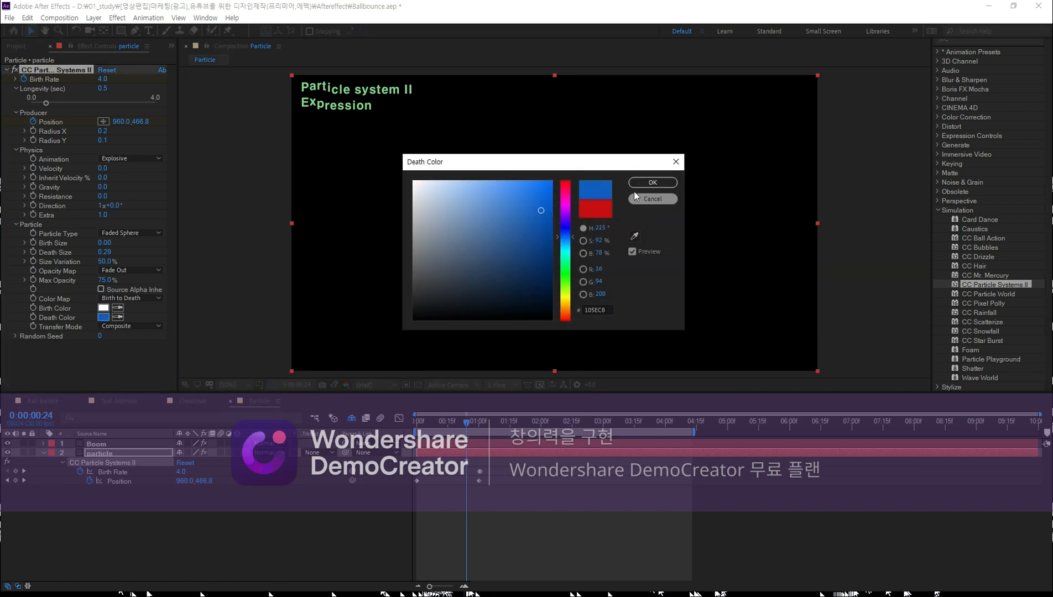
{"action": "left_click", "coordinate": [646, 183]}
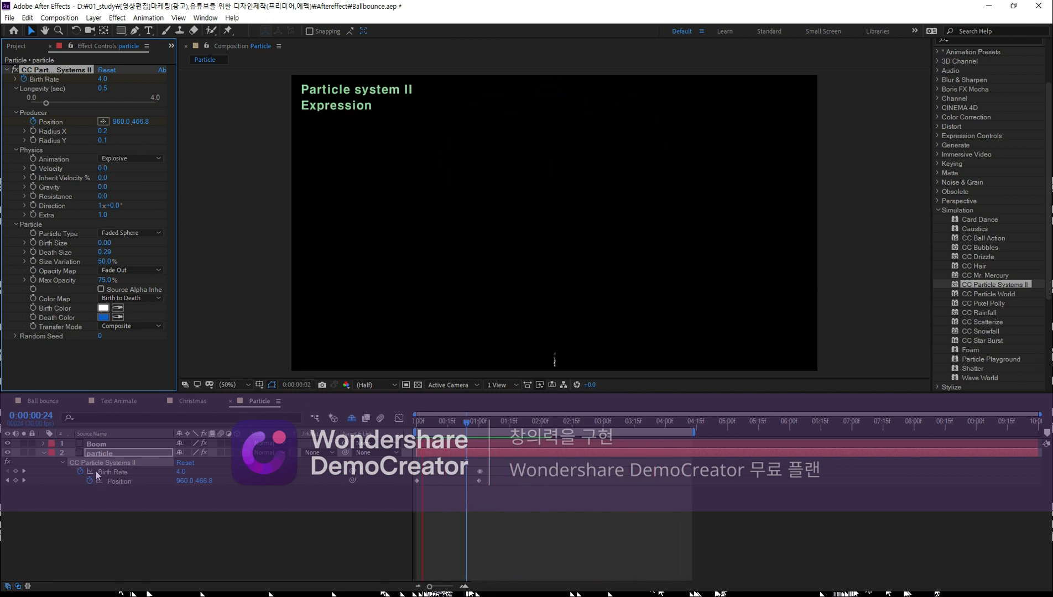
Step: Check the Boom layer's Death Color against the trail's blue
{"action": "left_click", "coordinate": [104, 445]}
{"action": "left_click", "coordinate": [104, 274]}
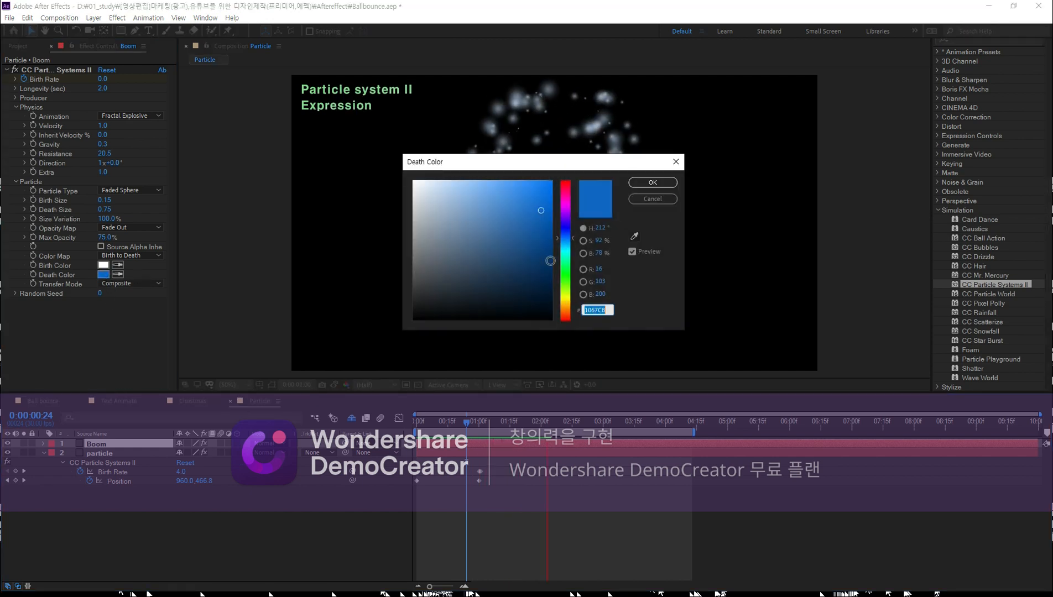
{"action": "left_click", "coordinate": [652, 183]}
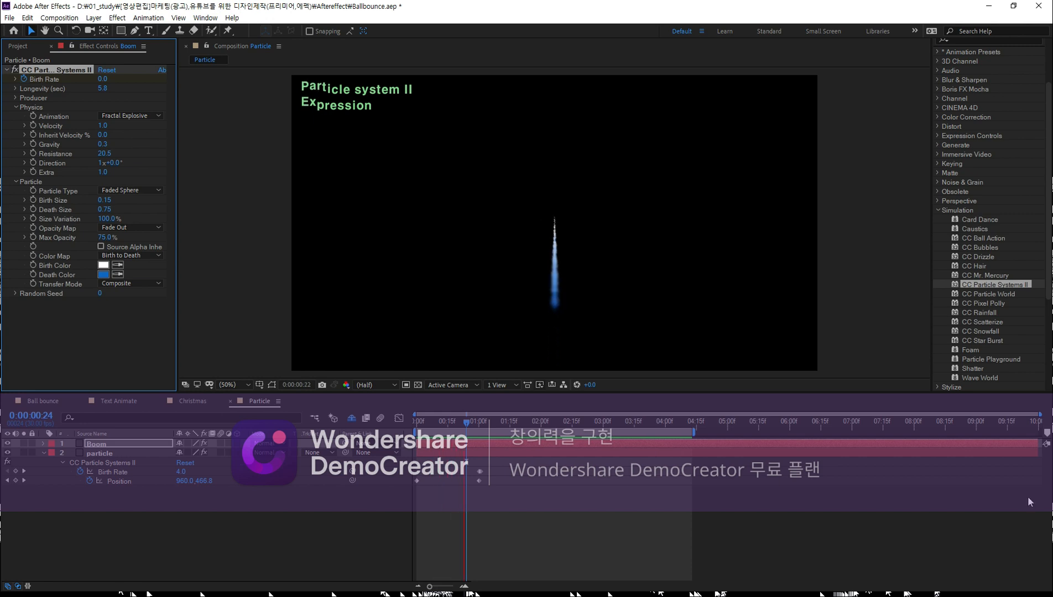
Step: Set the Boom particles' Longevity to 4 seconds and extend the work area to about 0:00:06:00 to preview the full burst
{"action": "left_click", "coordinate": [104, 89]}
{"action": "type", "text": "4"}
{"action": "key", "text": "Return"}
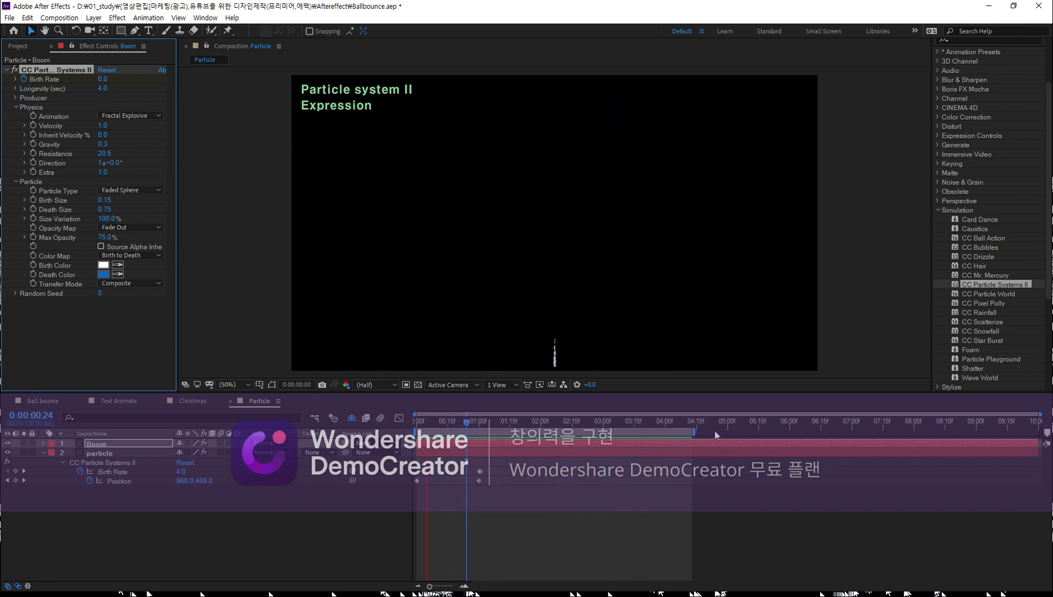
{"action": "left_click_drag", "start_coordinate": [697, 436], "coordinate": [793, 435]}
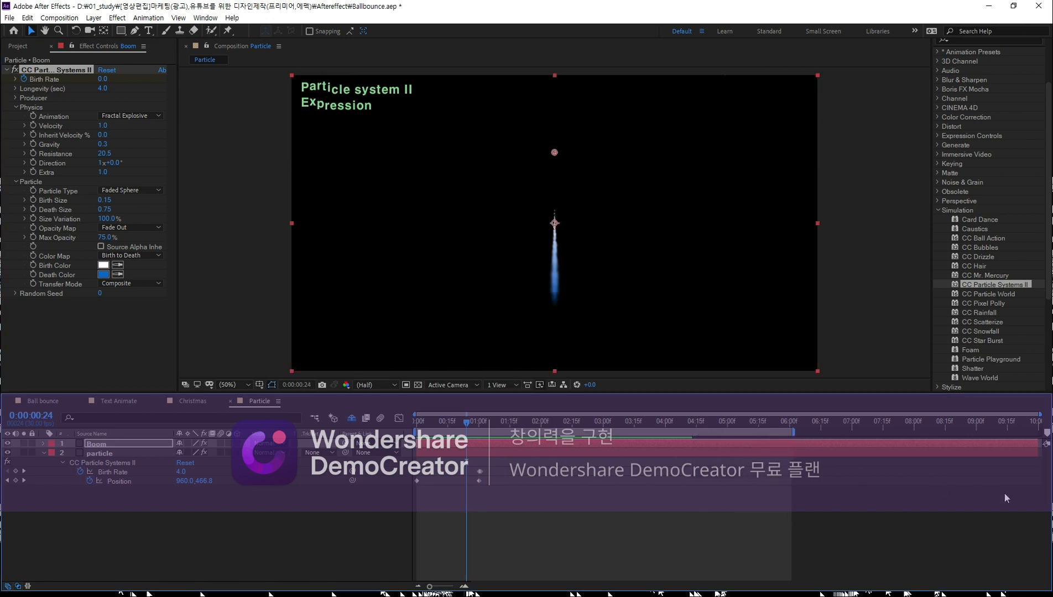
{"action": "key", "text": "space"}
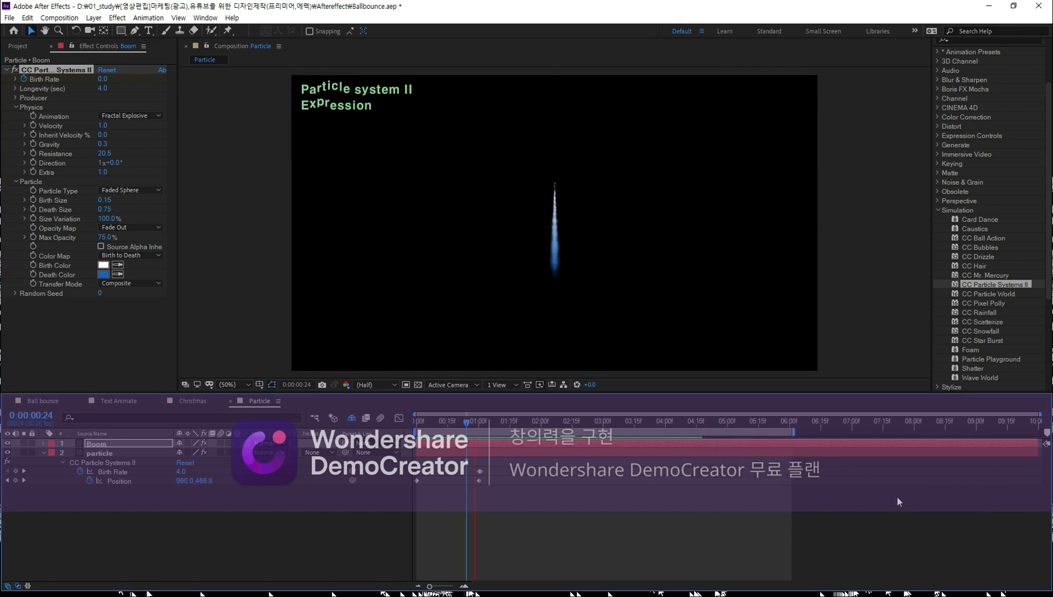